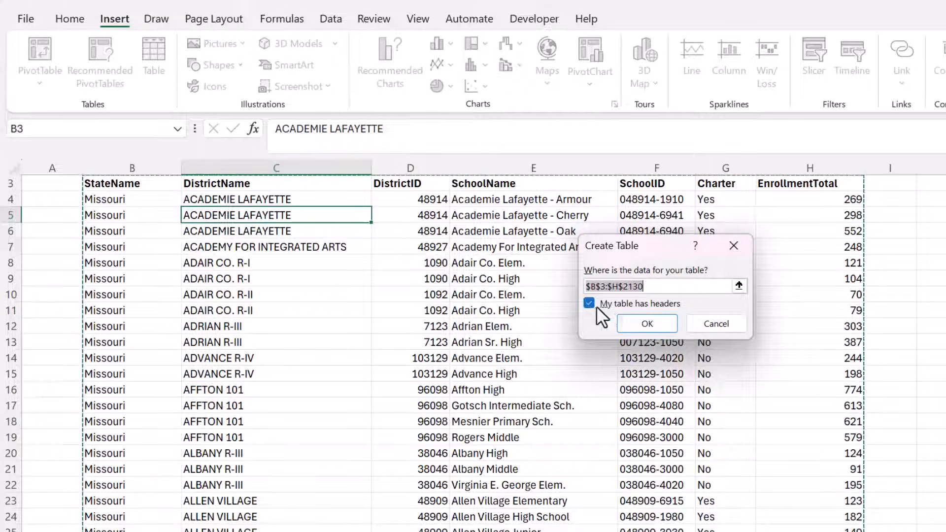
Create a table from the range $B$3:$H$2130, treating the first row as headers.
click(646, 324)
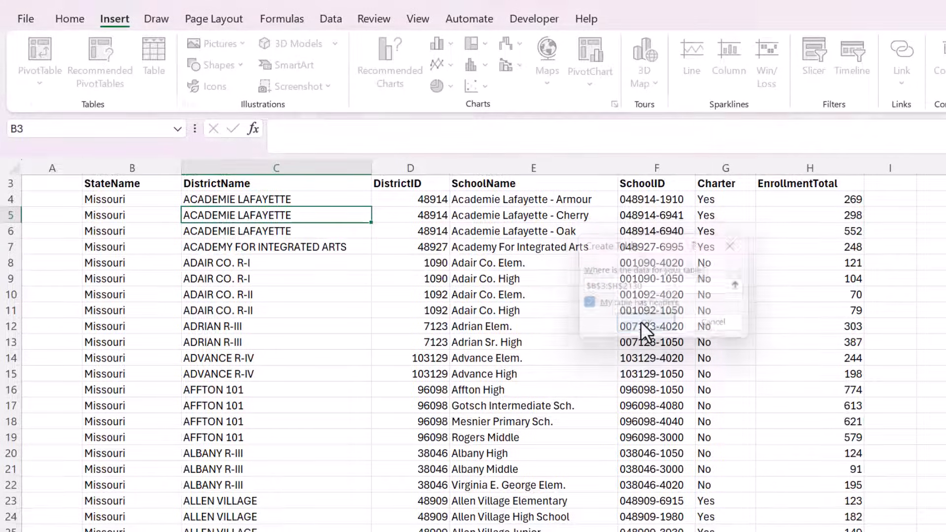
scroll(537, 295, up, 1)
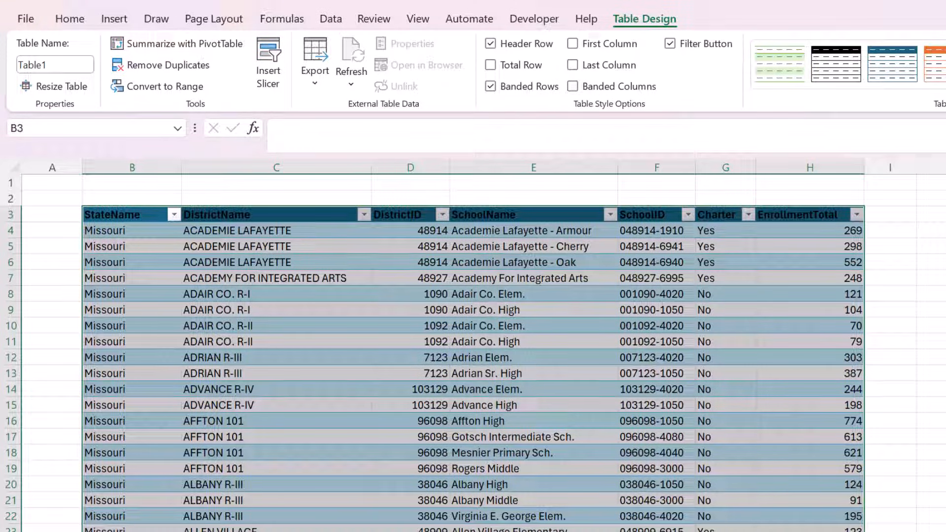
click(479, 274)
click(344, 290)
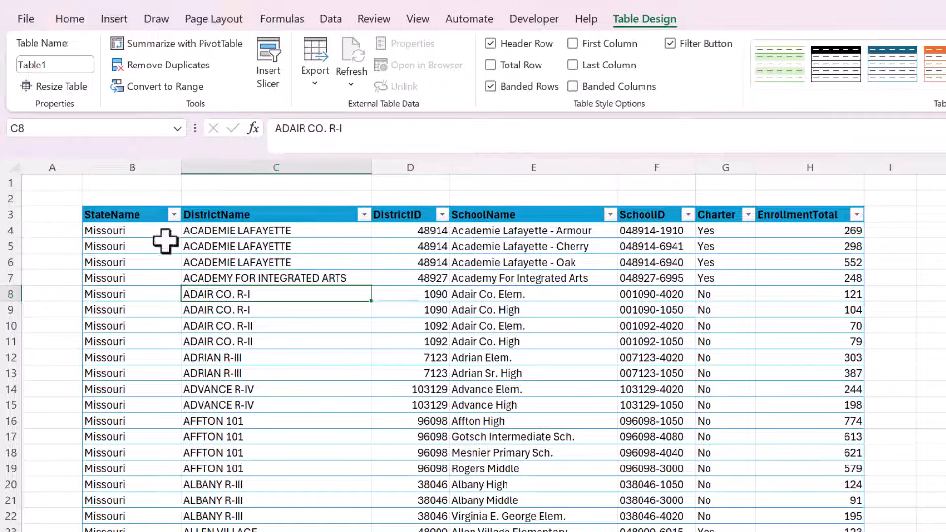
Rename the table as MOSchools.
click(50, 63)
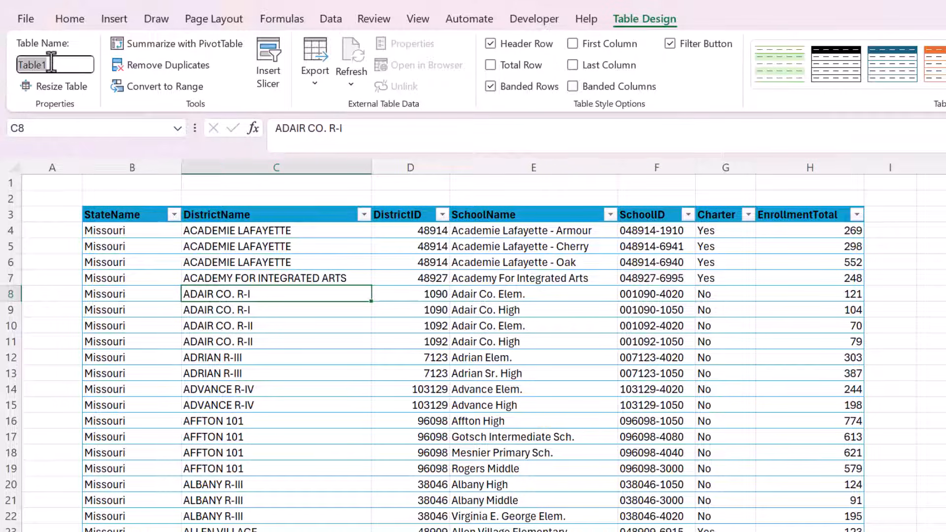
text(MOSchools)
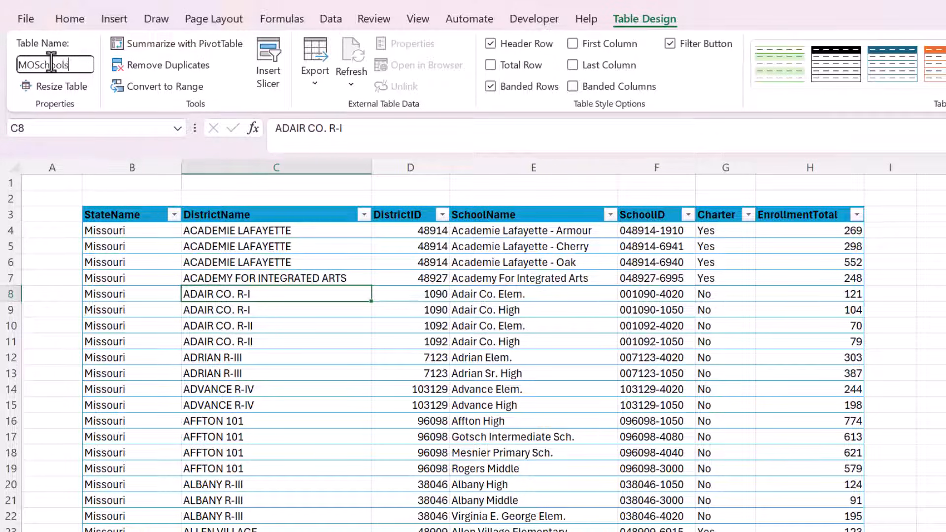
key(Return)
click(154, 281)
click(243, 260)
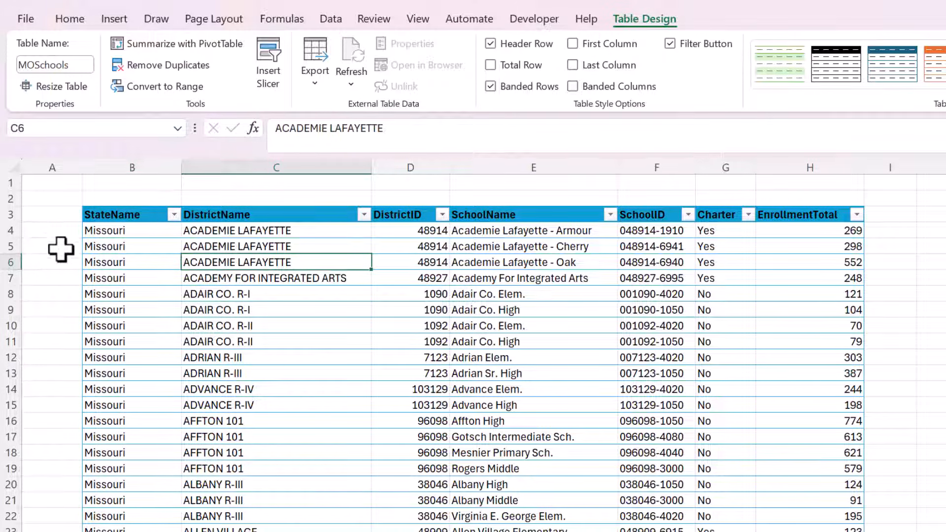
Switch to the report sheet and examine its header row and the Enrollment Cutoff and Charter? input cells.
key(ctrl+Page_Down)
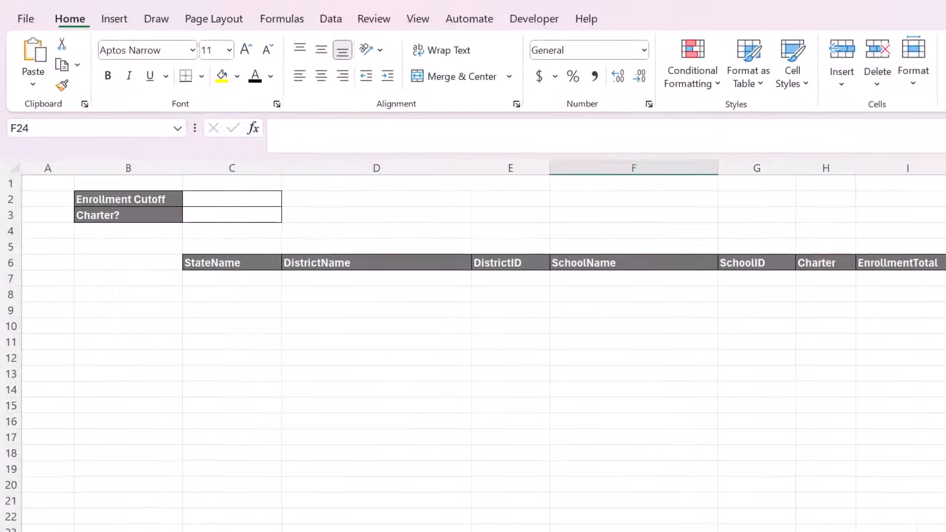
click(237, 357)
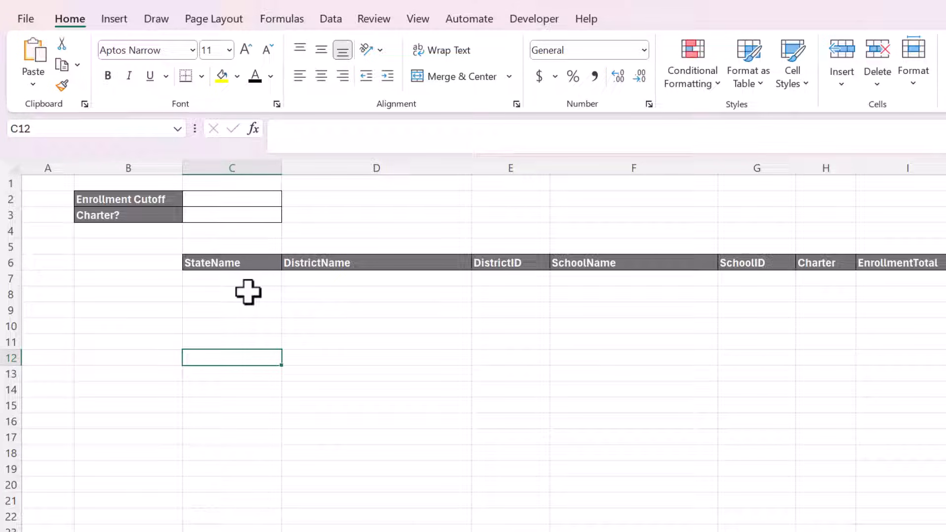
click(237, 266)
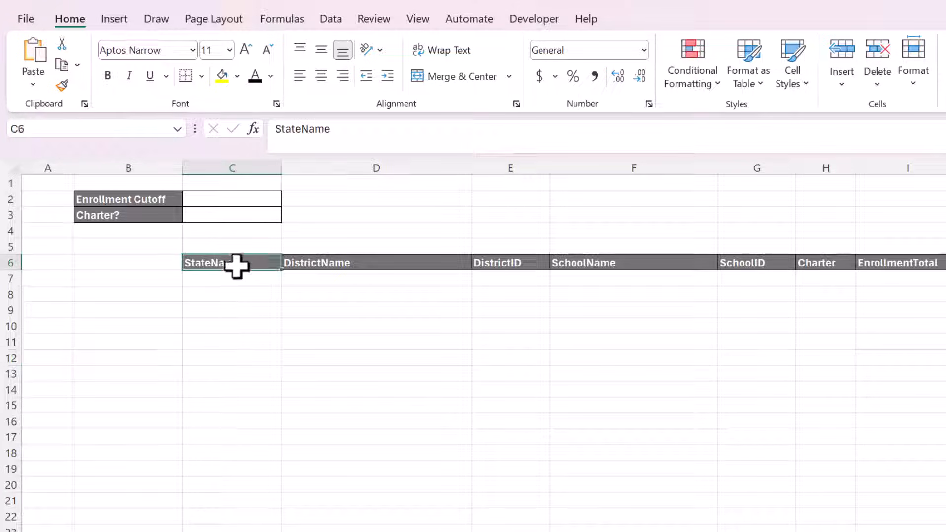
drag(236, 266, 888, 264)
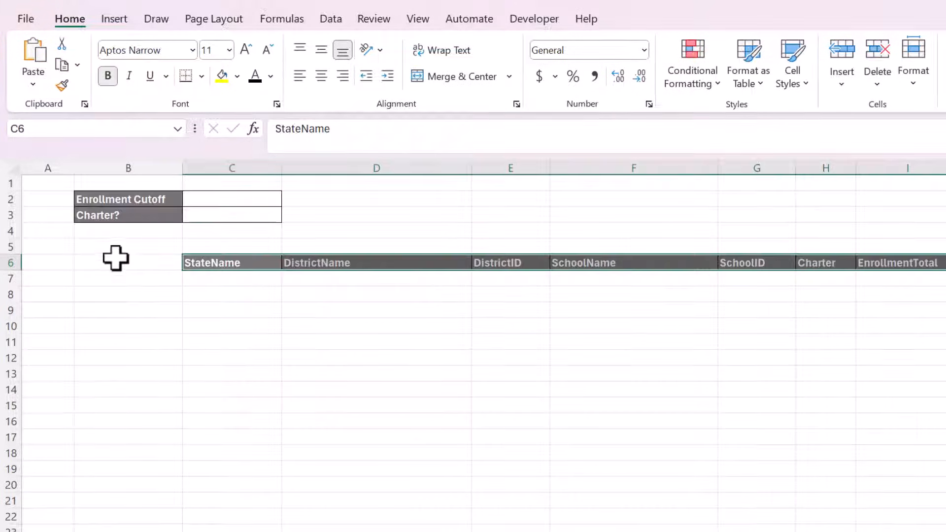
click(113, 258)
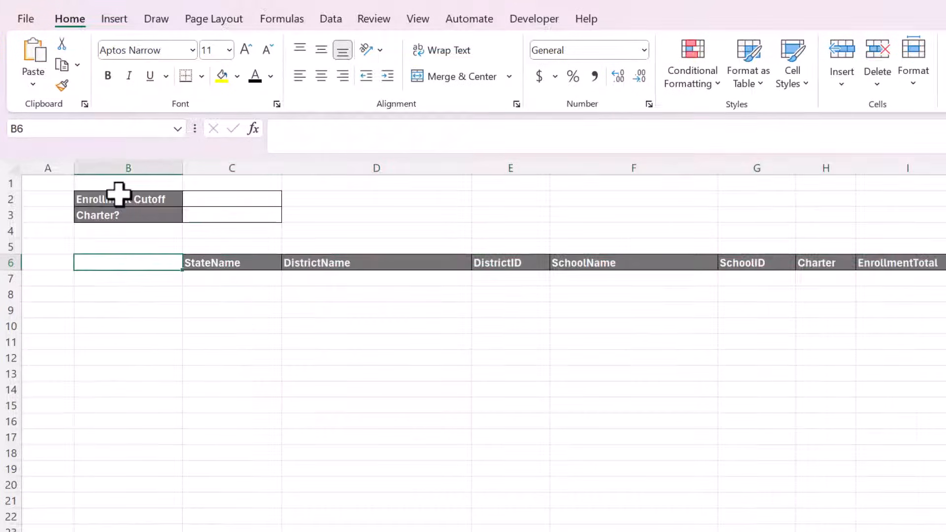
drag(120, 194, 219, 214)
click(217, 198)
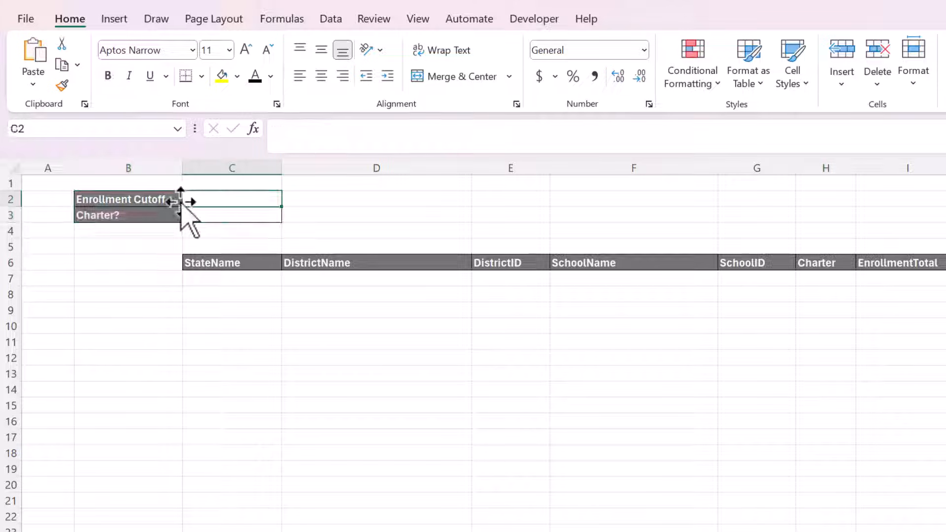
click(225, 220)
click(232, 200)
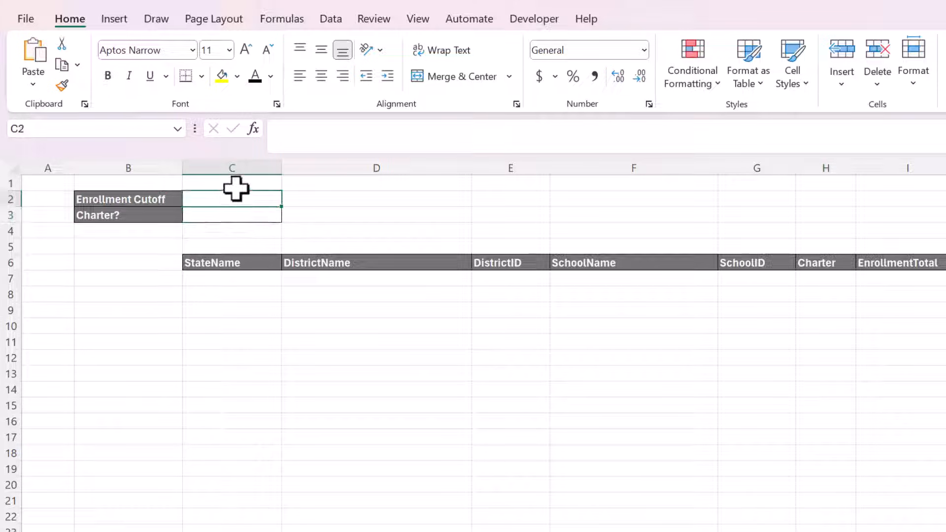
click(264, 214)
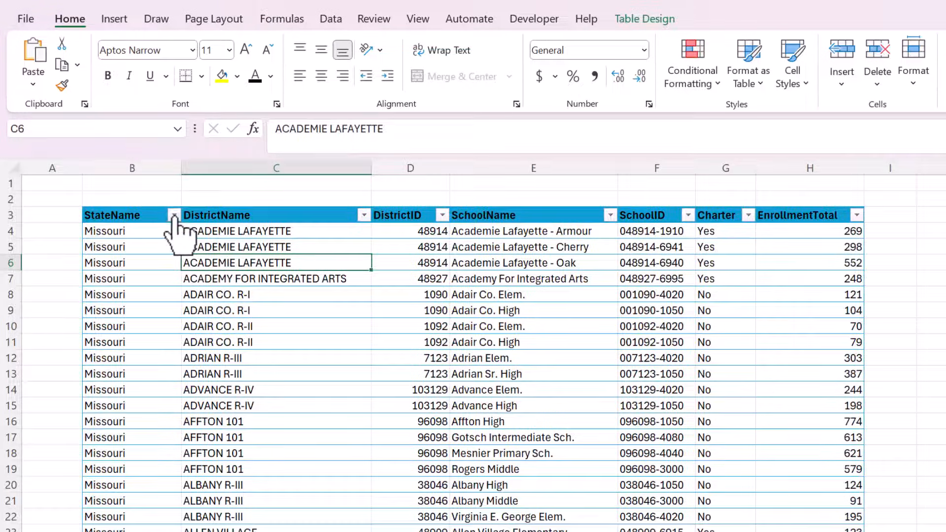
Look at the Charter column's filter options in the schools table and close them without filtering.
click(171, 214)
click(142, 142)
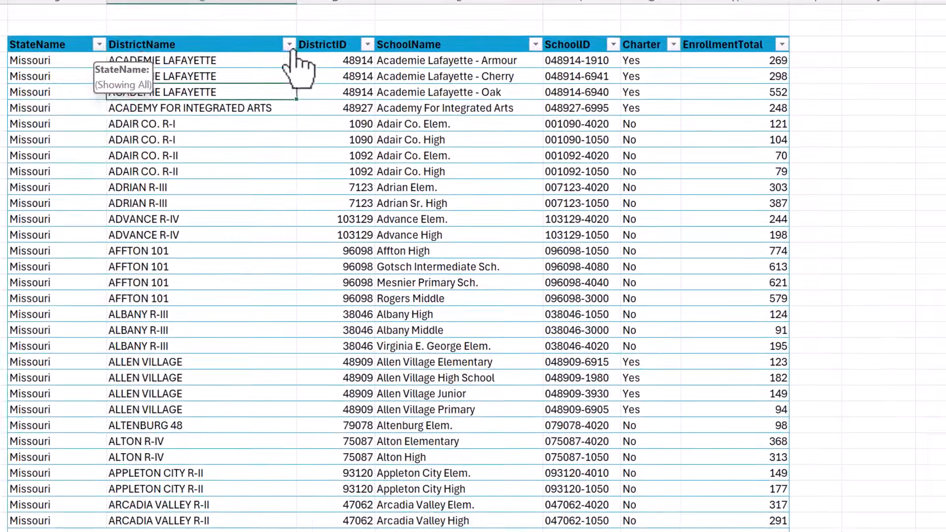
click(331, 141)
click(332, 143)
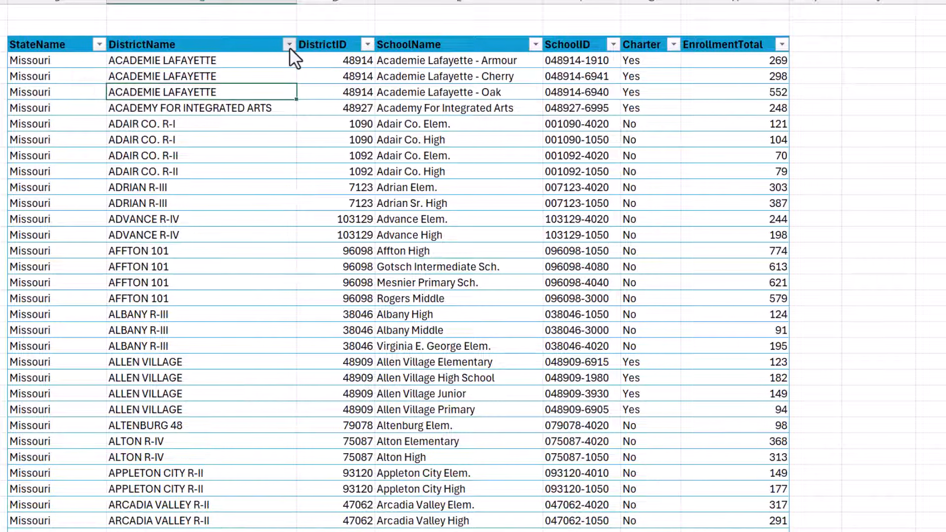
click(673, 44)
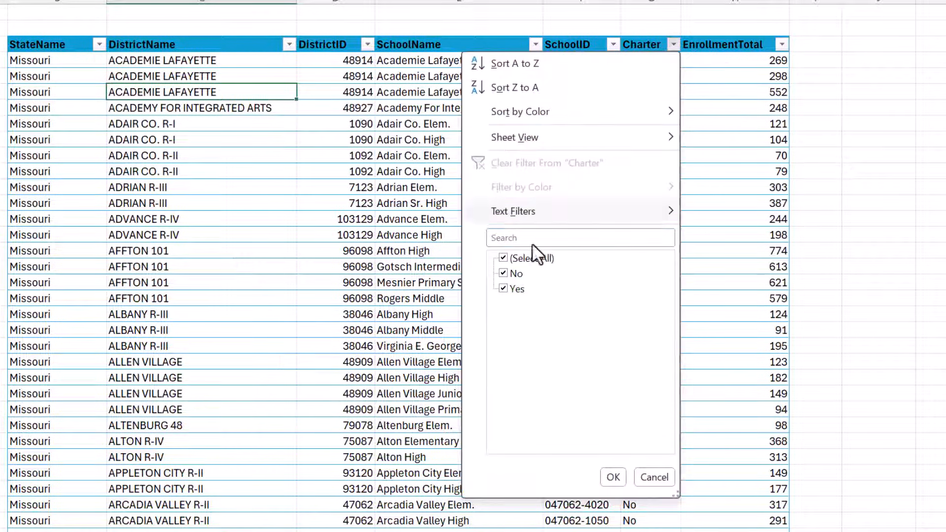
click(659, 477)
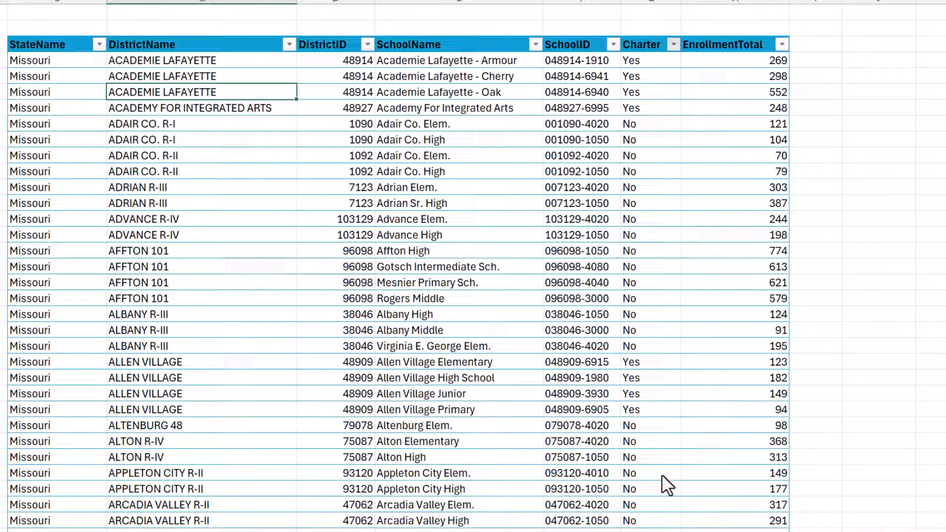
Filter the EnrollmentTotal column to values greater than 1000.
click(782, 44)
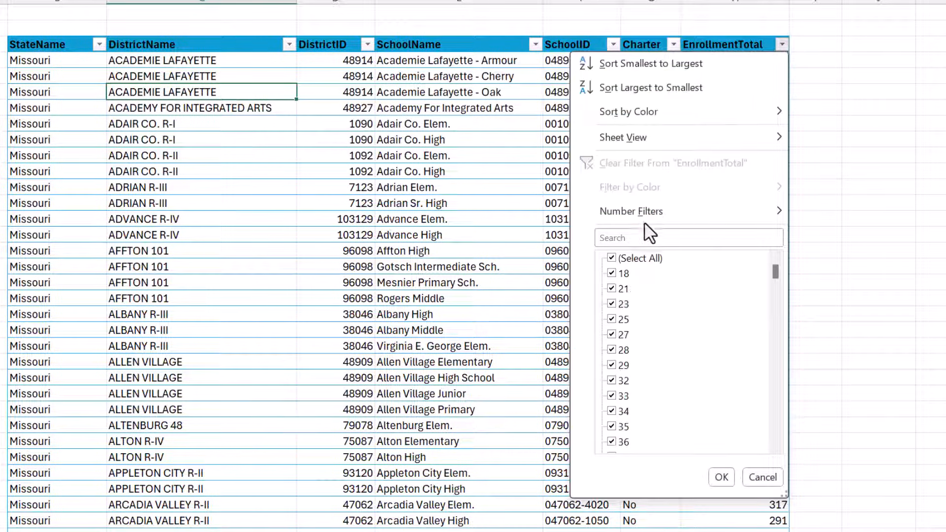
mouse_move(640, 206)
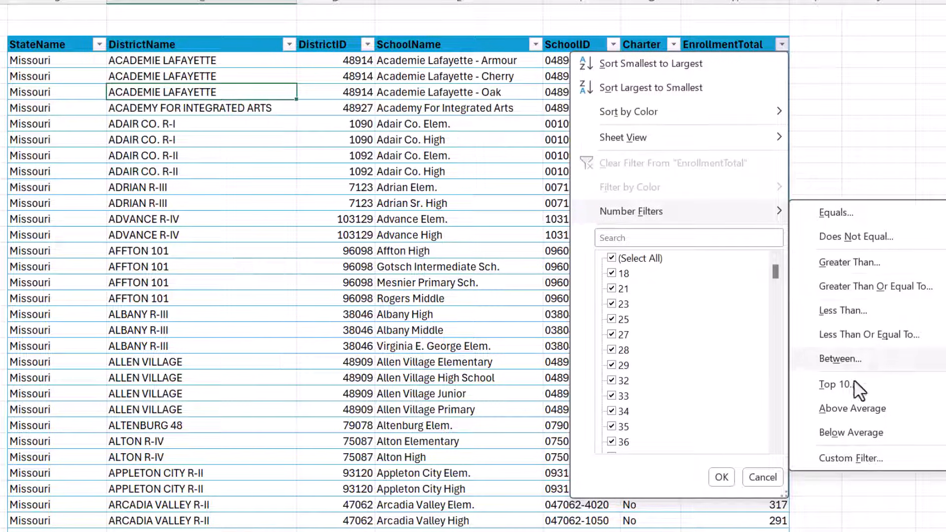
click(849, 259)
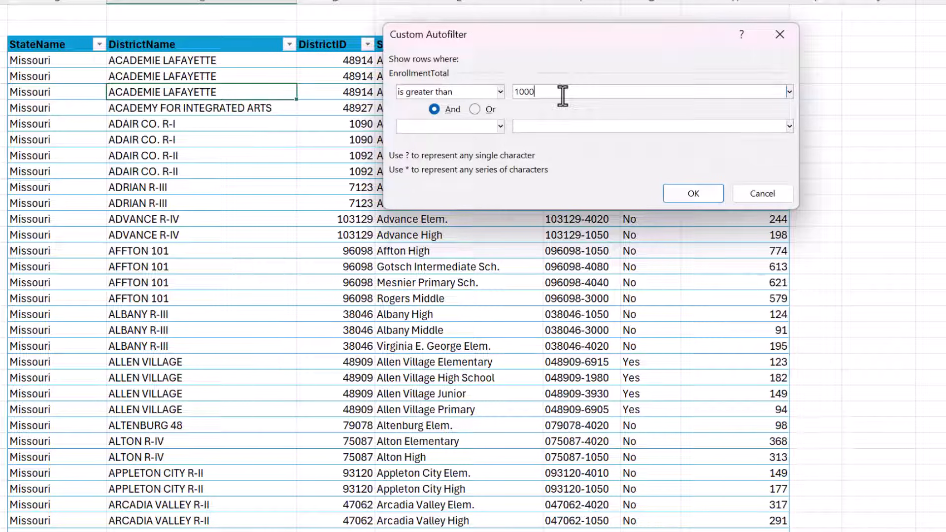
click(694, 193)
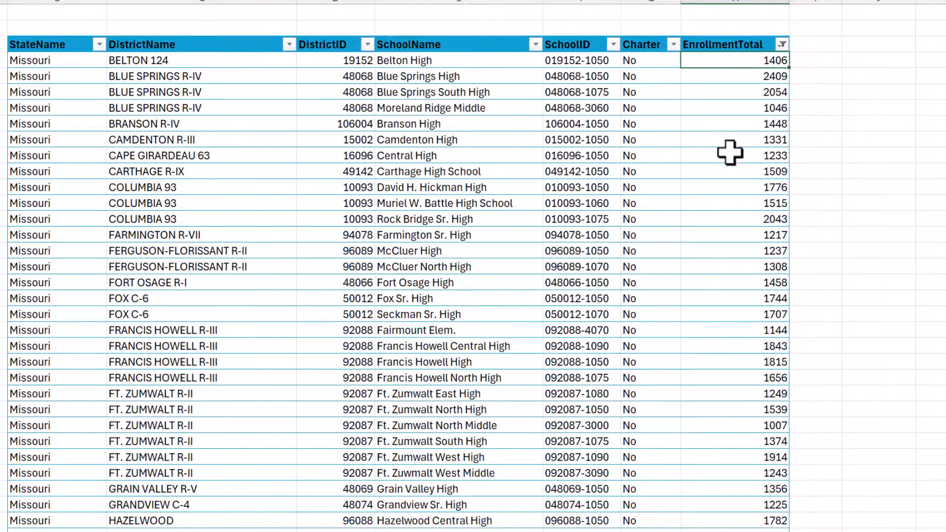
Review the filtered school rows and clear the filter from the EnrollmentTotal column.
scroll(734, 158, down, 2)
scroll(734, 157, up, 2)
click(782, 45)
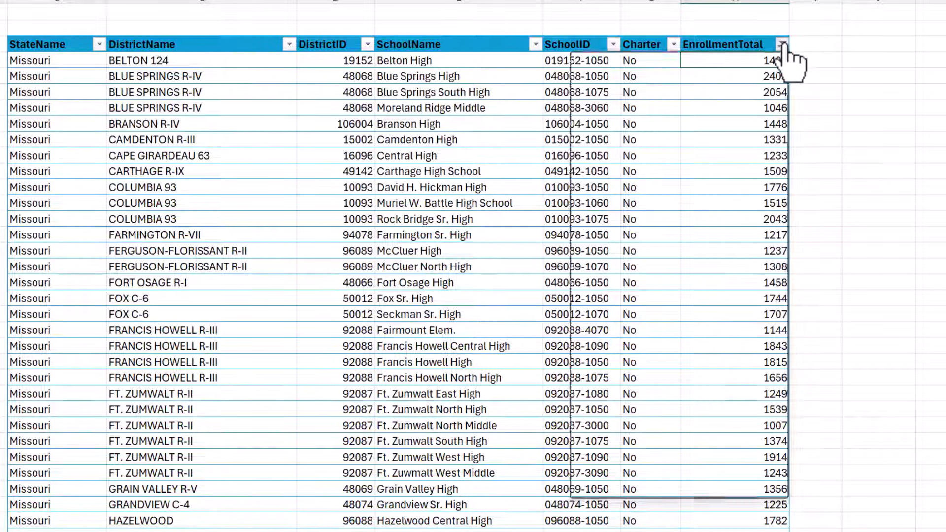
click(638, 165)
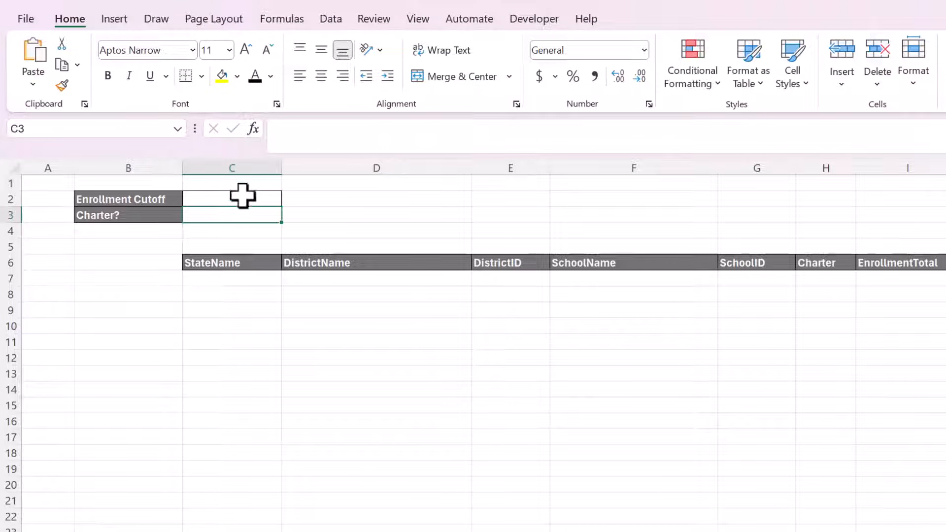
click(244, 198)
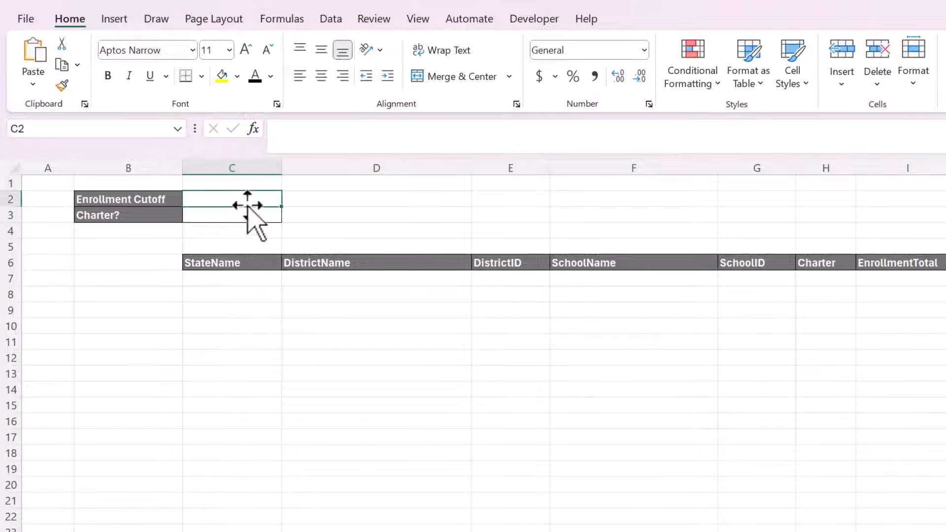
click(247, 212)
click(247, 199)
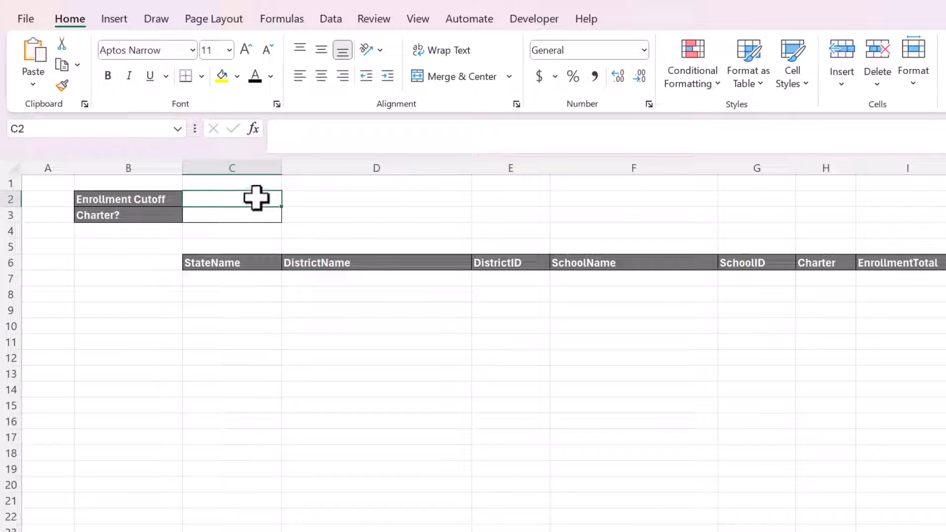
Start a FILTER formula in cell C7 below the StateName header, with the MOSchools table as its array argument.
click(263, 280)
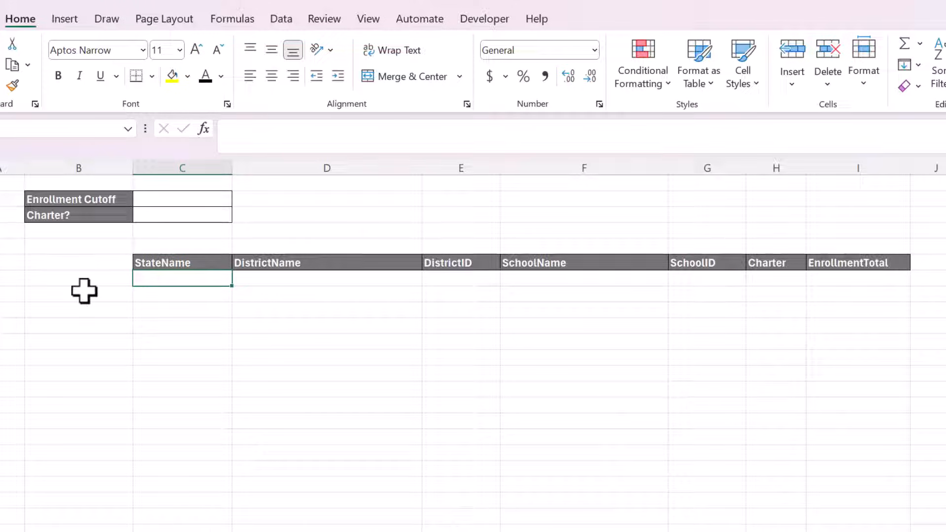
text(FILTER)
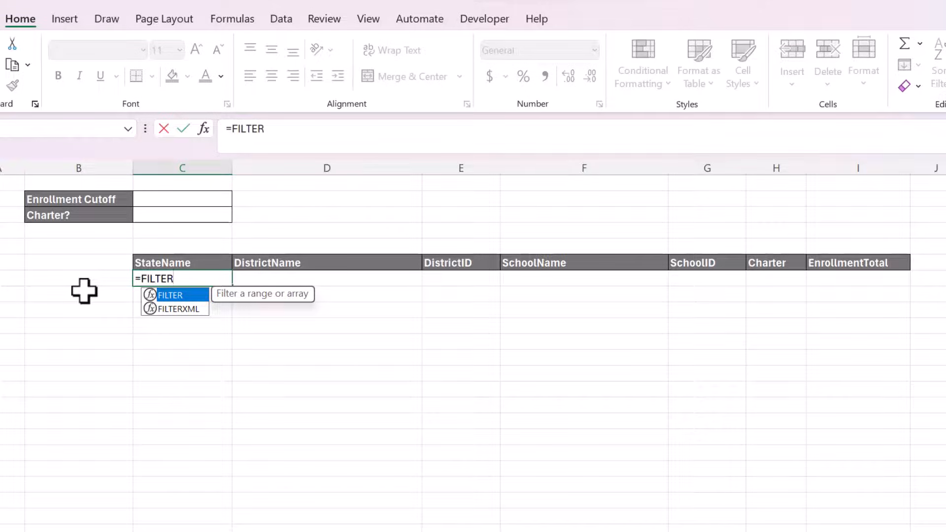
text(()
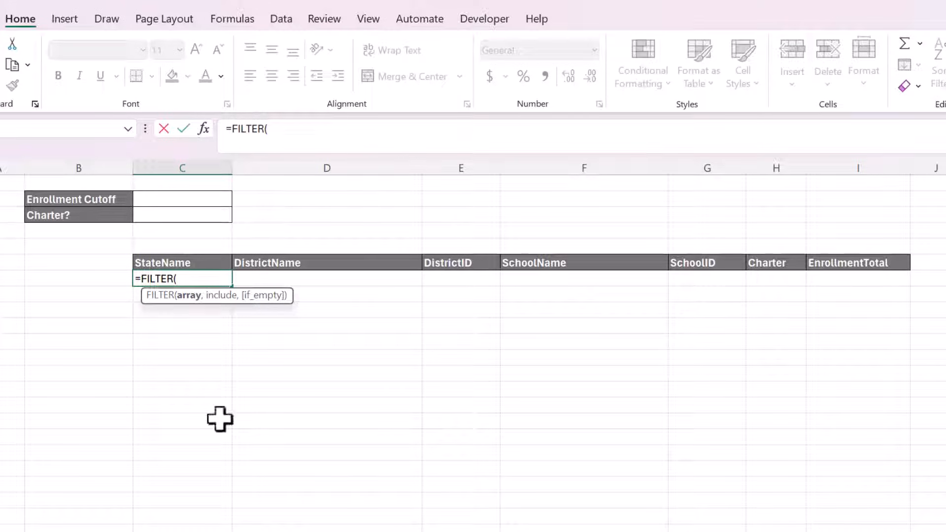
text(MO)
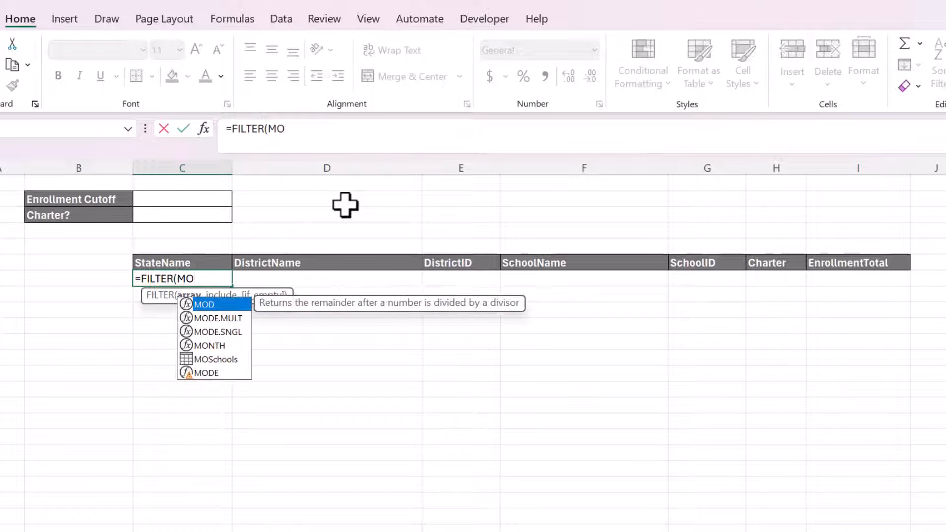
text(S)
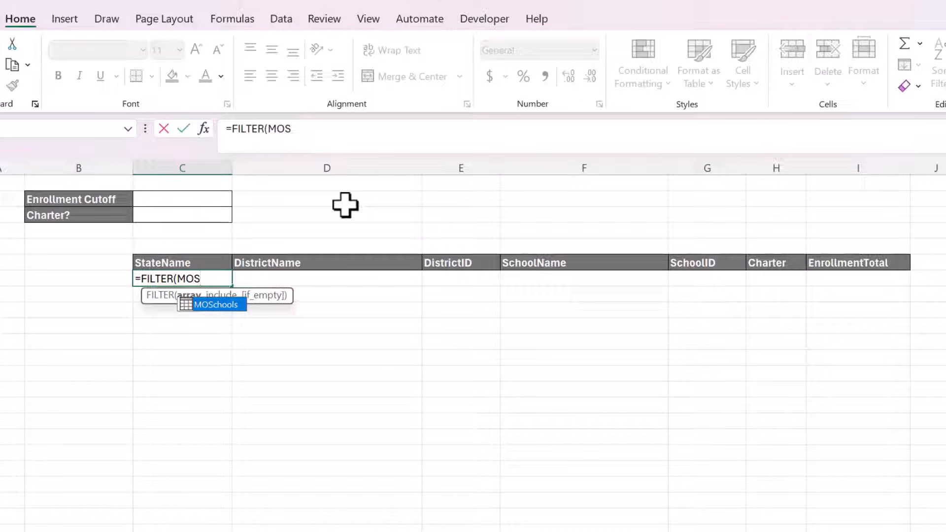
key(Tab)
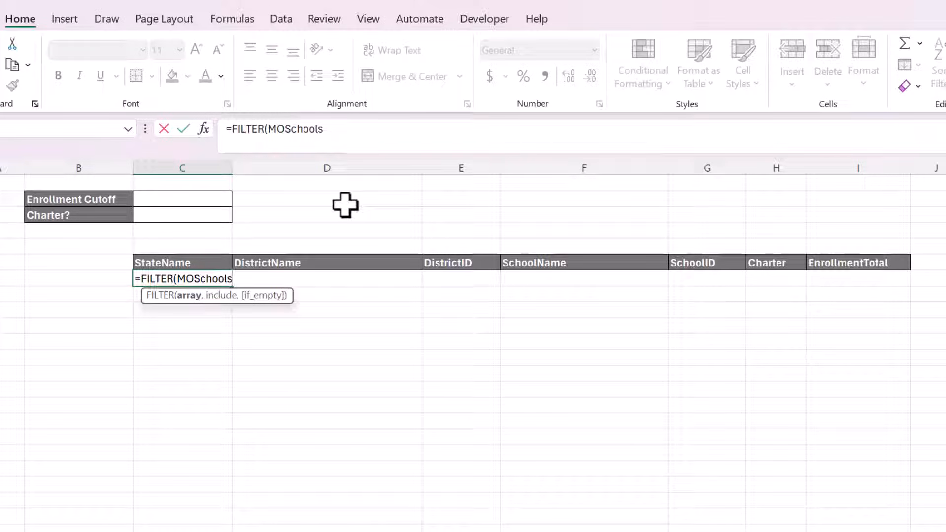
text(,)
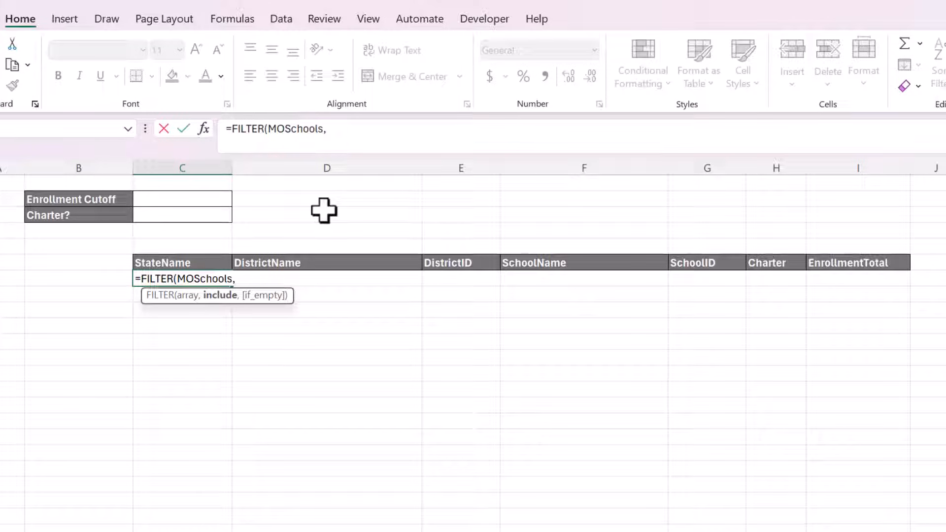
Begin the FILTER formula's include argument with the EnrollmentTotal column of the MOSchools table.
text(Mo)
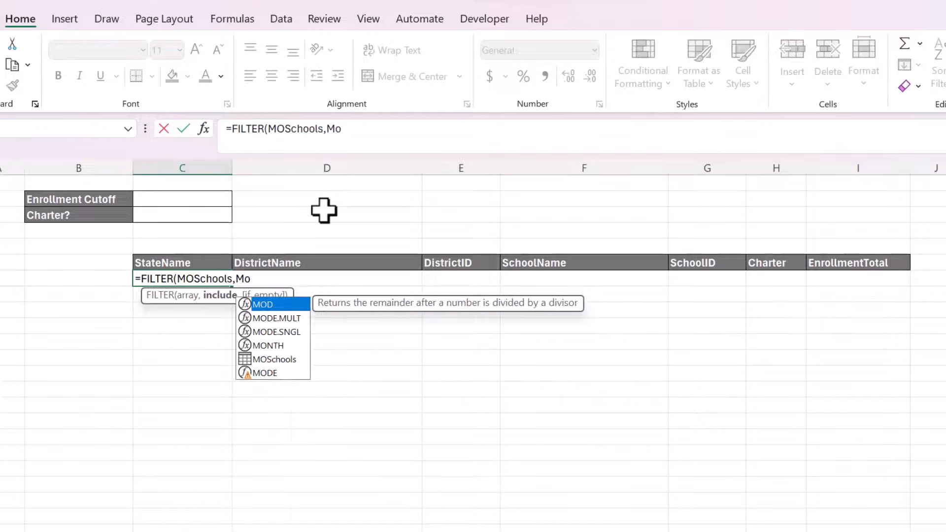
key(BackSpace)
text(OSc)
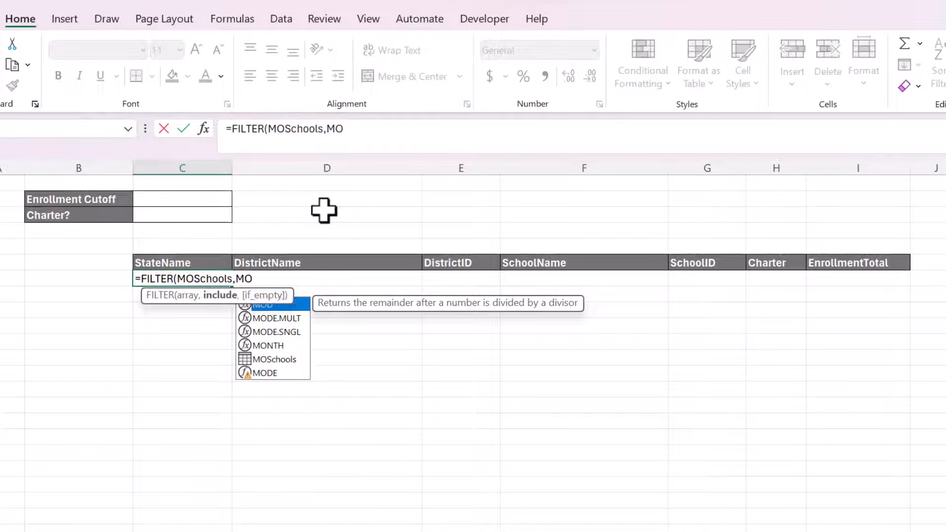
key(Tab)
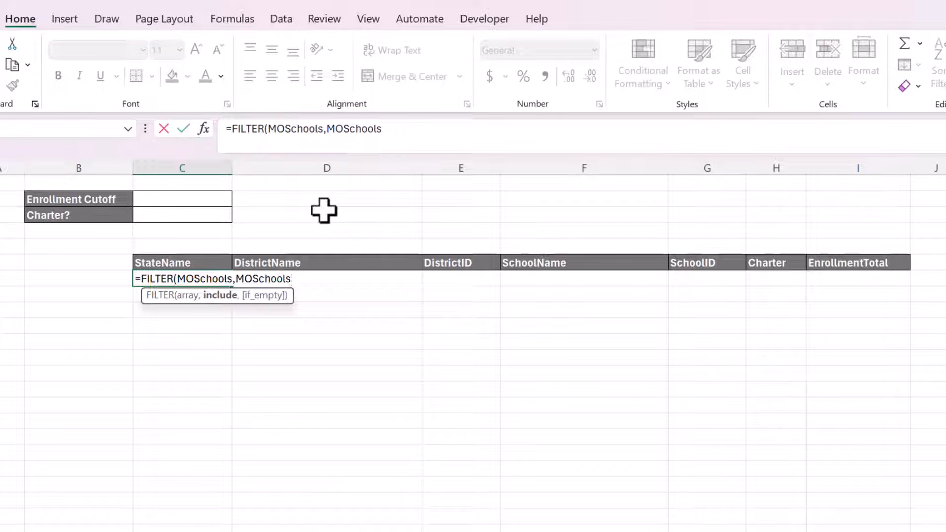
text([)
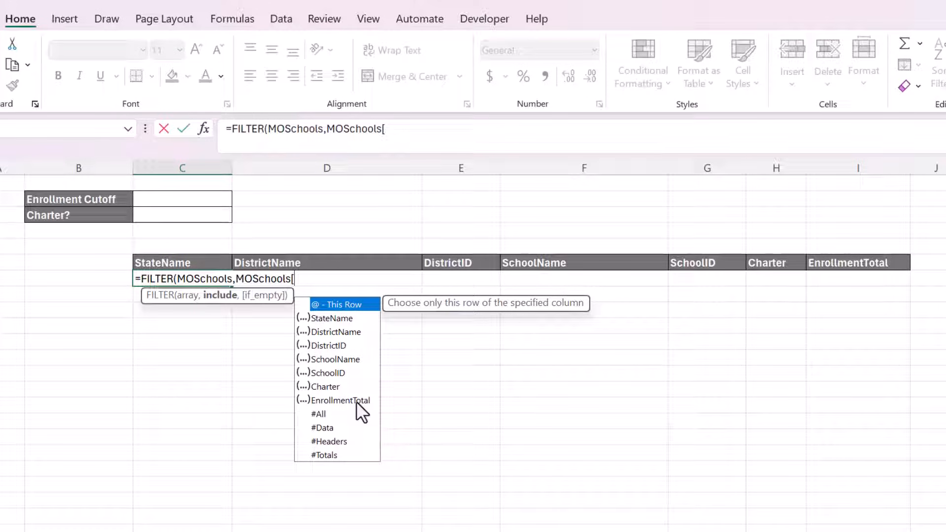
double_click(325, 400)
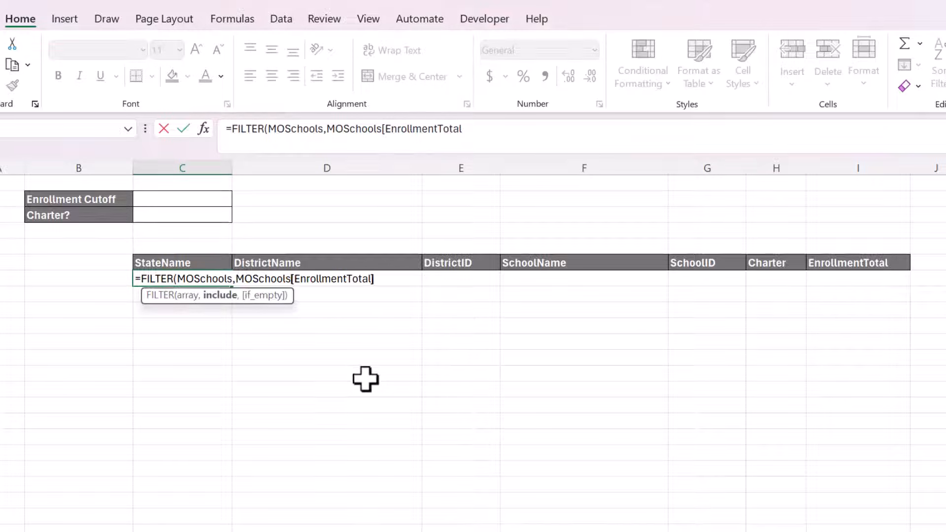
Complete the include condition as greater than the enrollment cutoff cell, referenced absolutely as $C$2, and enter the formula.
text(]>)
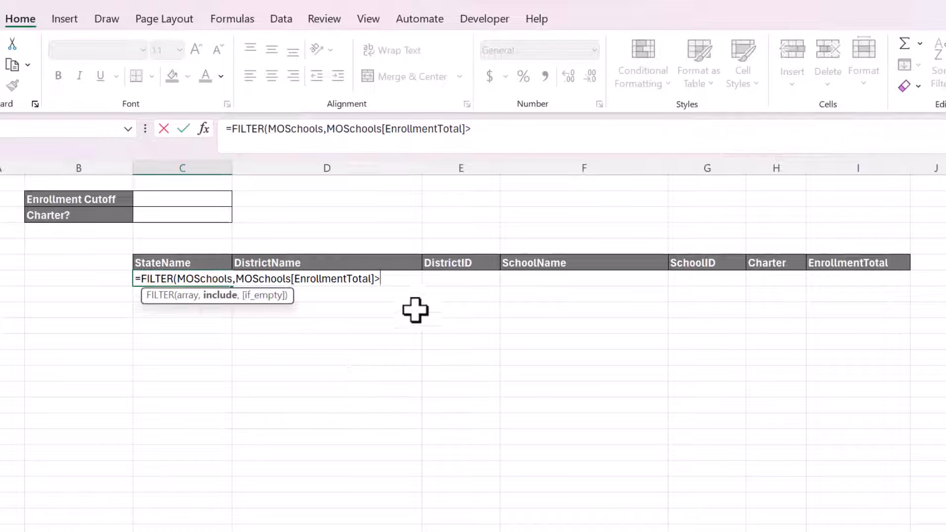
click(178, 195)
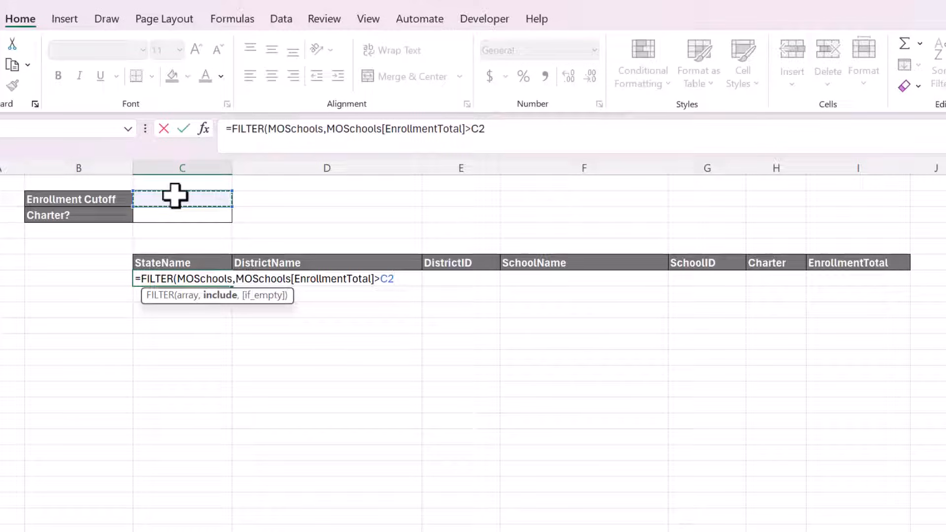
key(F4)
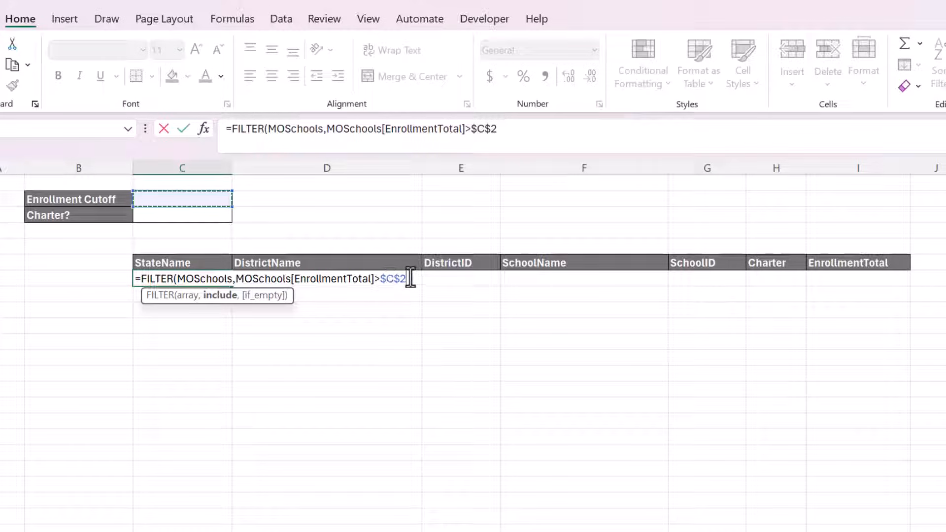
text())
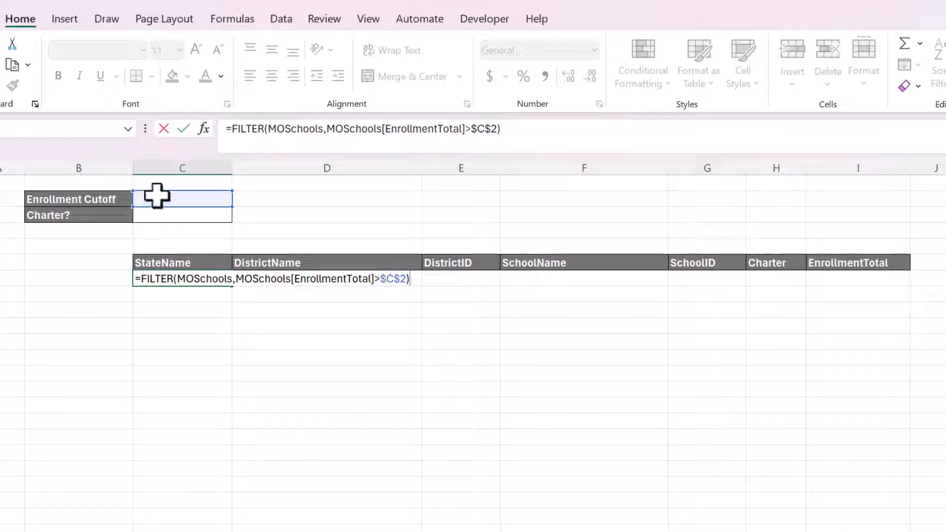
key(Return)
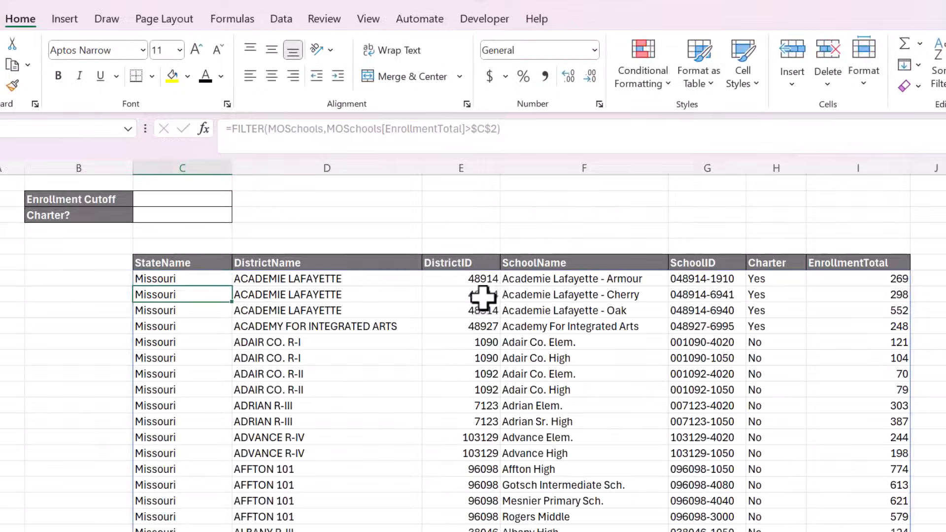
Look through the listed schools and set the Enrollment Cutoff to 2000.
scroll(819, 306, down, 15)
scroll(813, 358, up, 15)
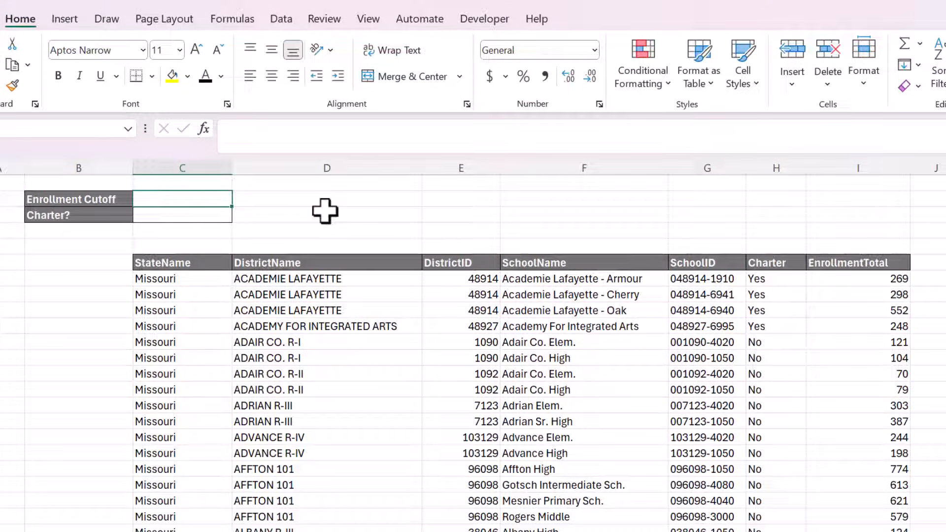
text(000)
key(Return)
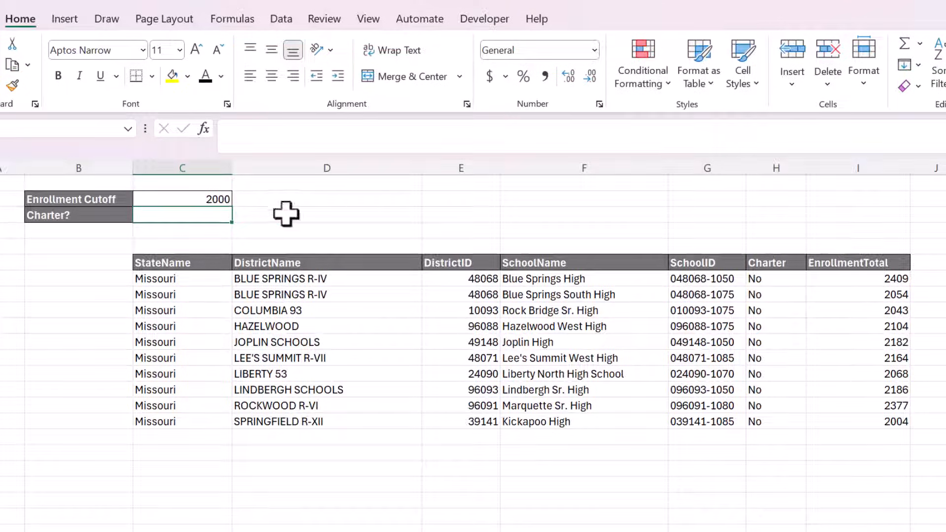
Set the Enrollment Cutoff to 1000.
click(198, 197)
double_click(199, 197)
text(1000)
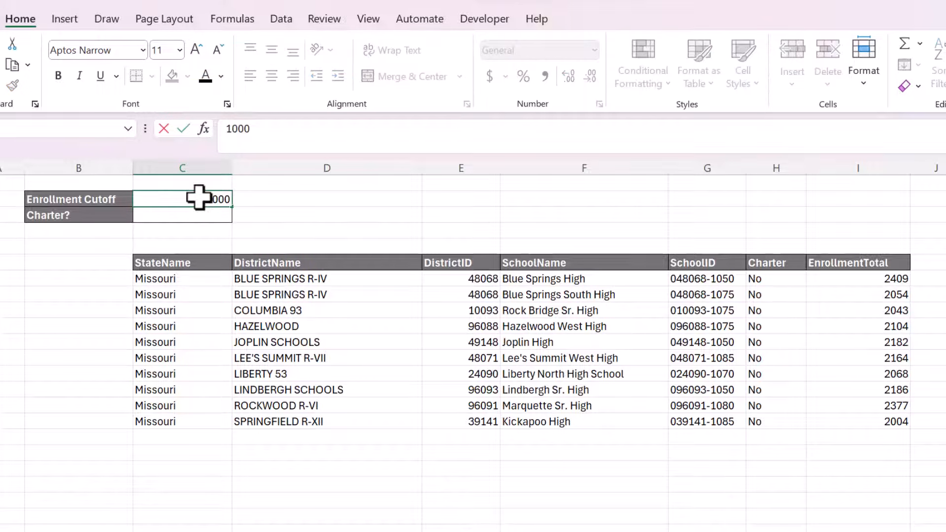
key(ctrl+Return)
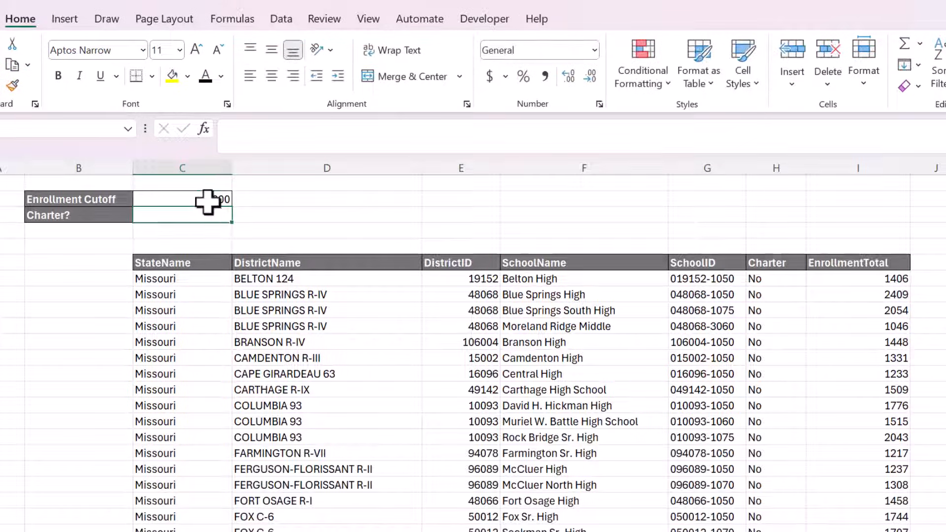
Set the Enrollment Cutoff to 550 and the Charter? criterion to Yes.
text(550)
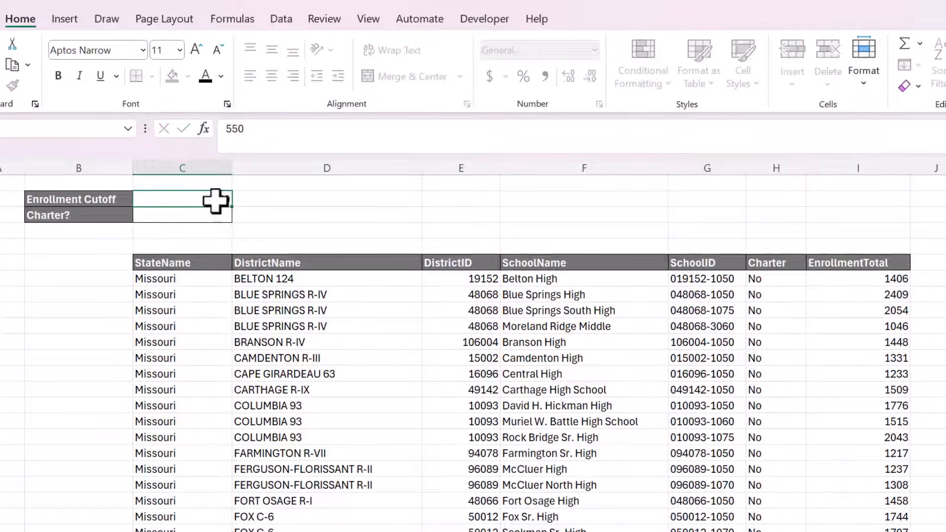
key(Return)
click(215, 200)
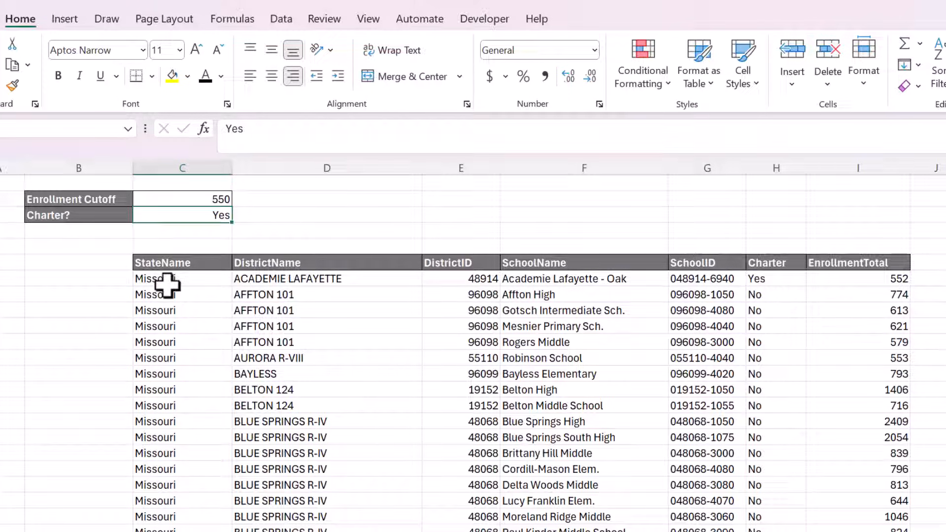
In the FILTER formula in C7, put the include argument on a new line and enclose the enrollment condition in parentheses.
click(168, 285)
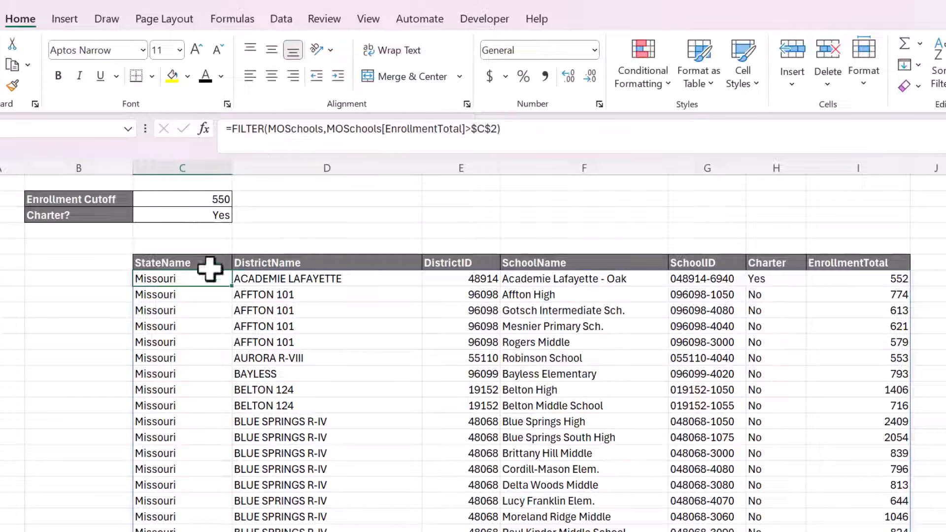
click(511, 132)
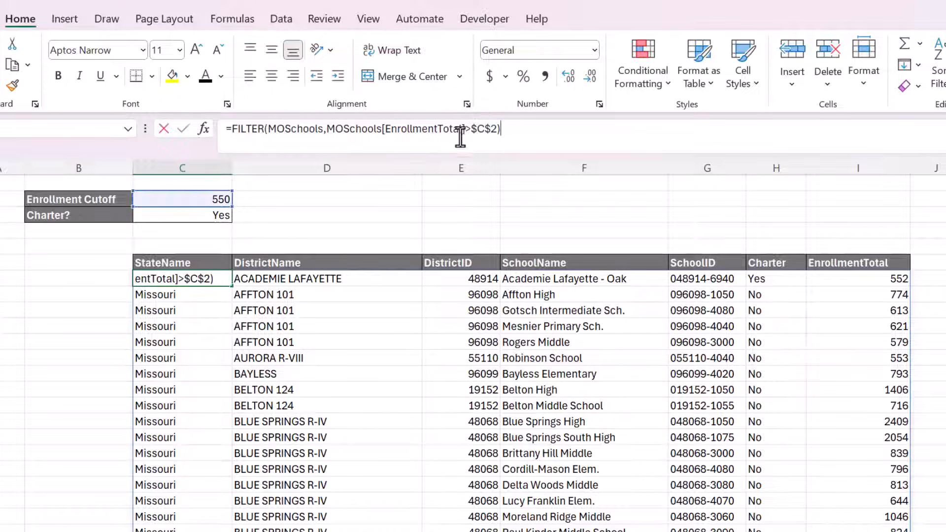
click(328, 133)
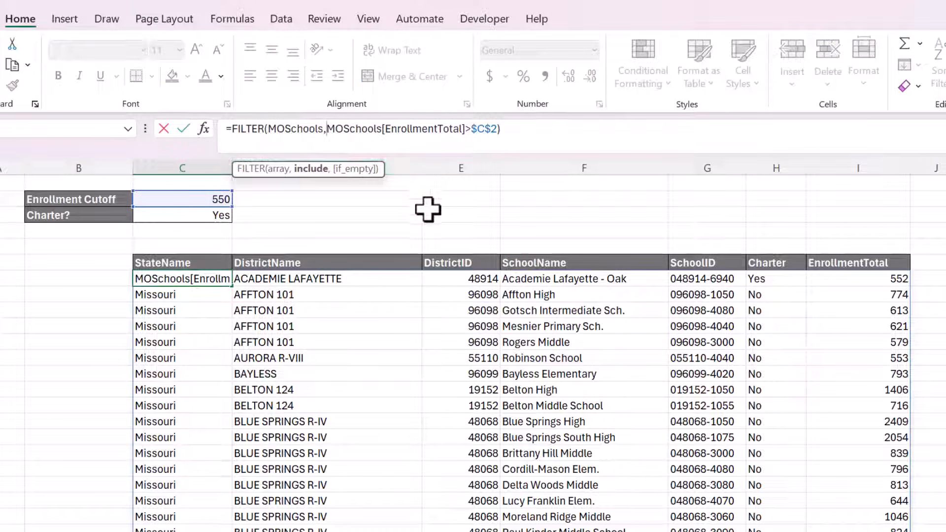
key(alt+Return)
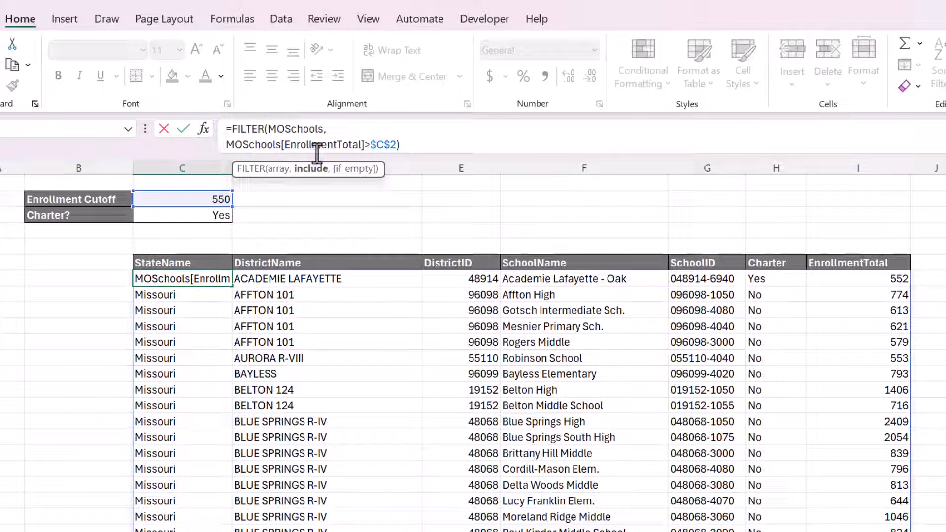
click(398, 145)
text())
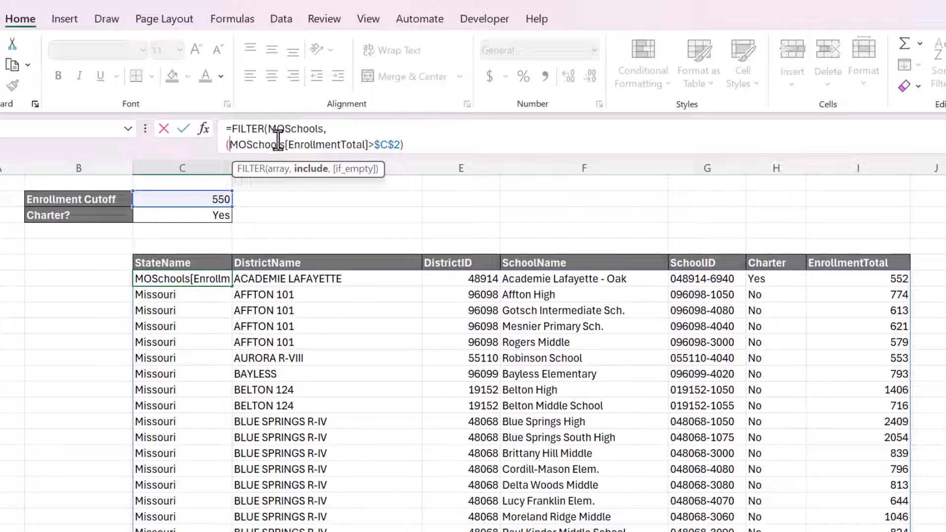
Multiply the enrollment condition by a second parenthesized condition that starts with the MOSchools table's Charter column.
click(404, 144)
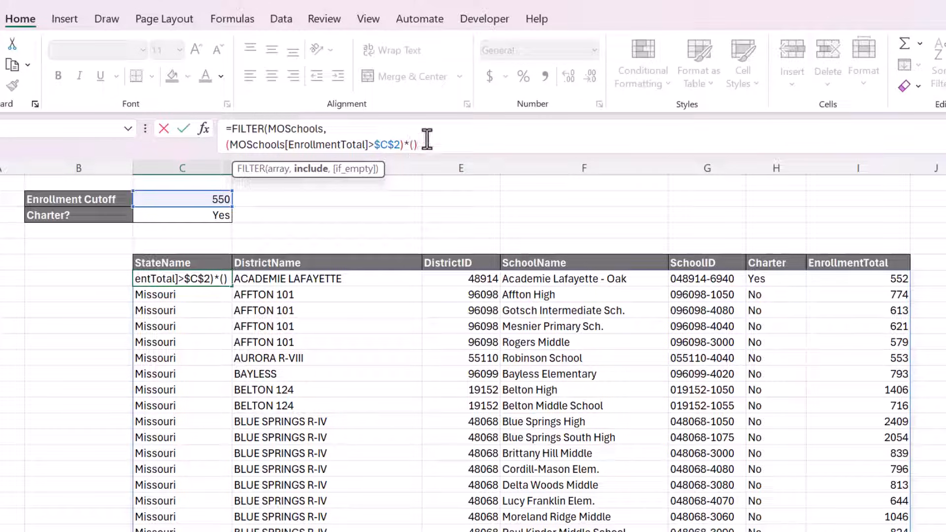
text())
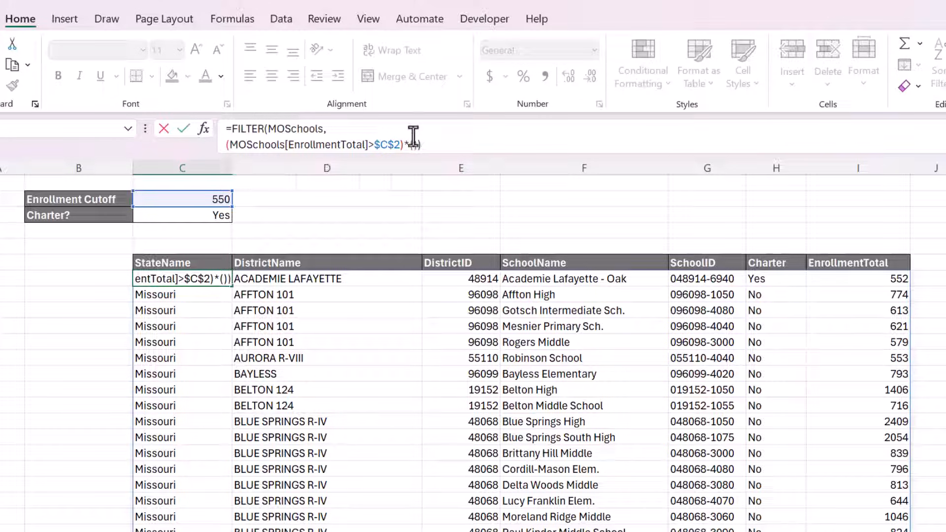
click(413, 144)
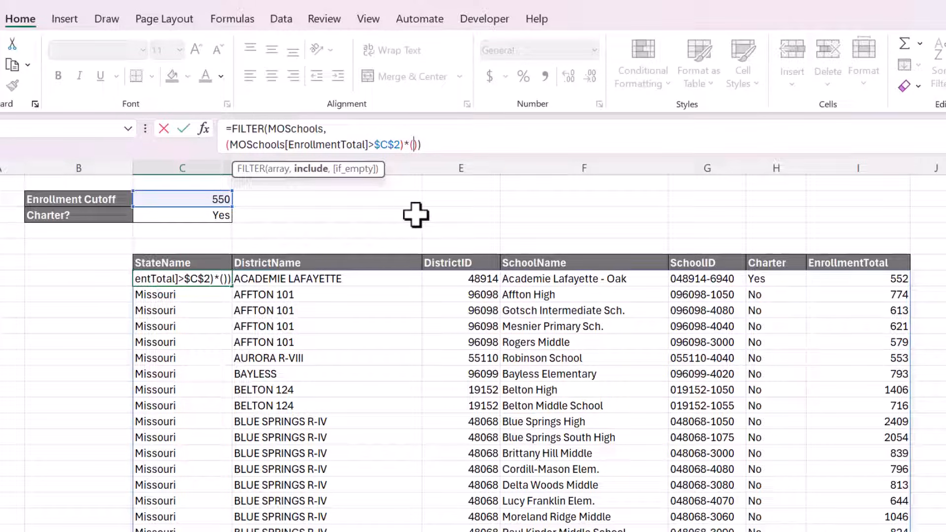
text(MOS)
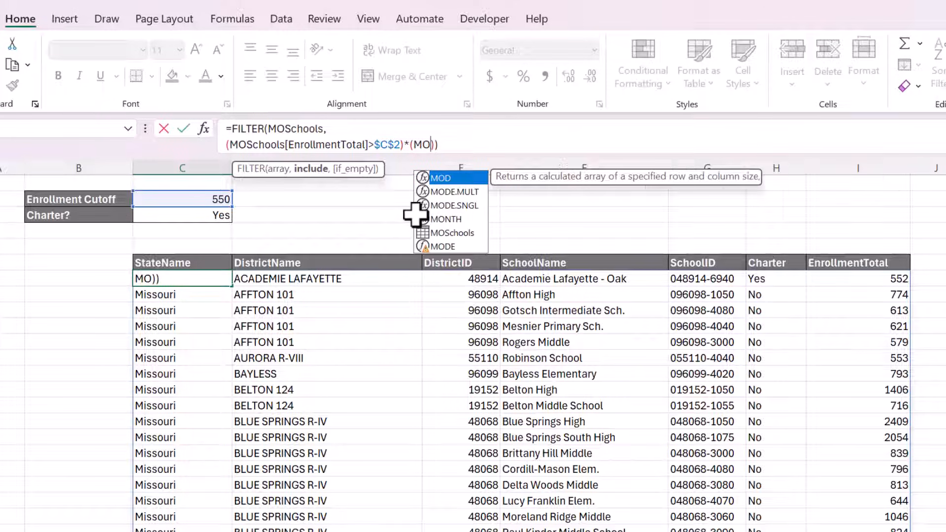
key(Tab)
text([)
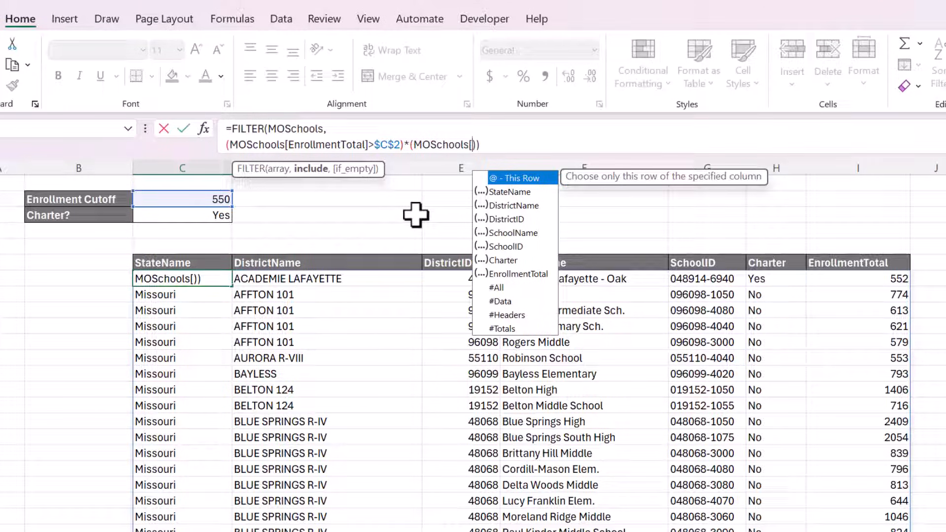
click(497, 257)
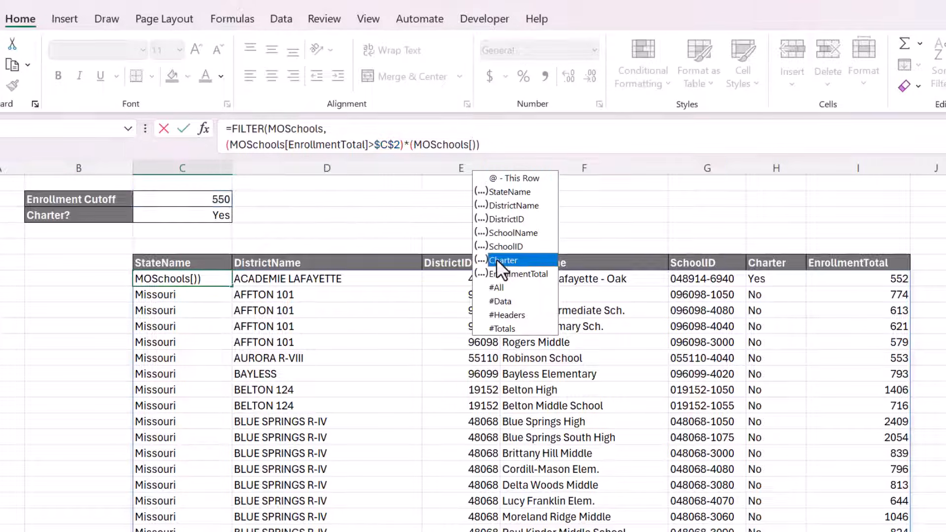
double_click(503, 259)
text())
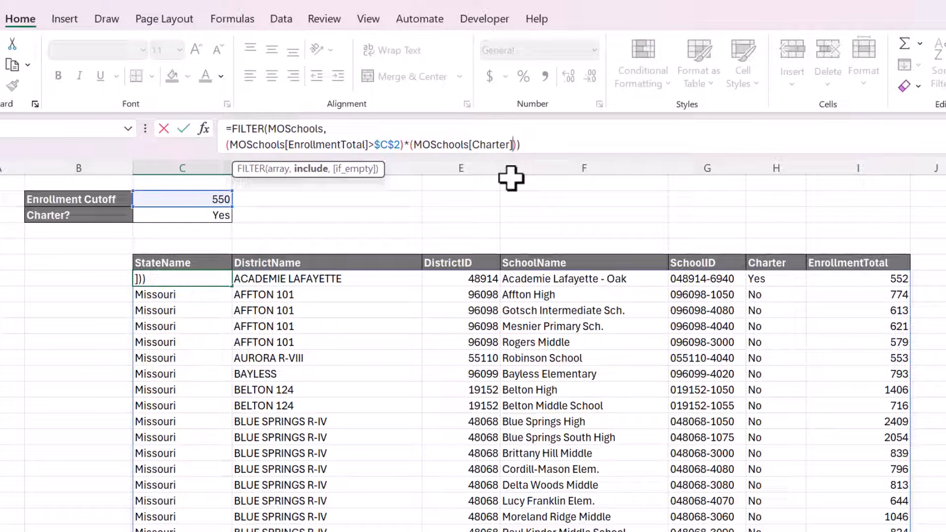
Make the Charter condition equal to the charter criterion cell as absolute reference $C$3 and enter the formula.
text(=)
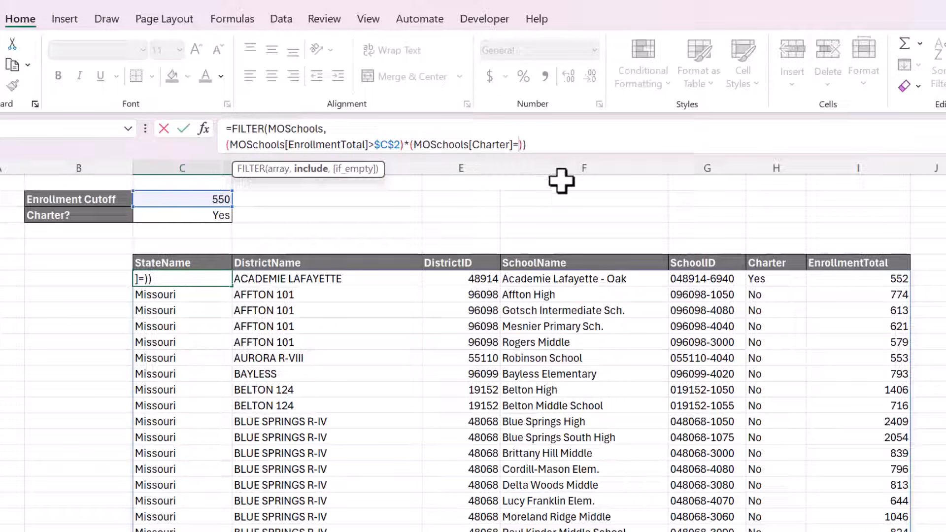
click(221, 215)
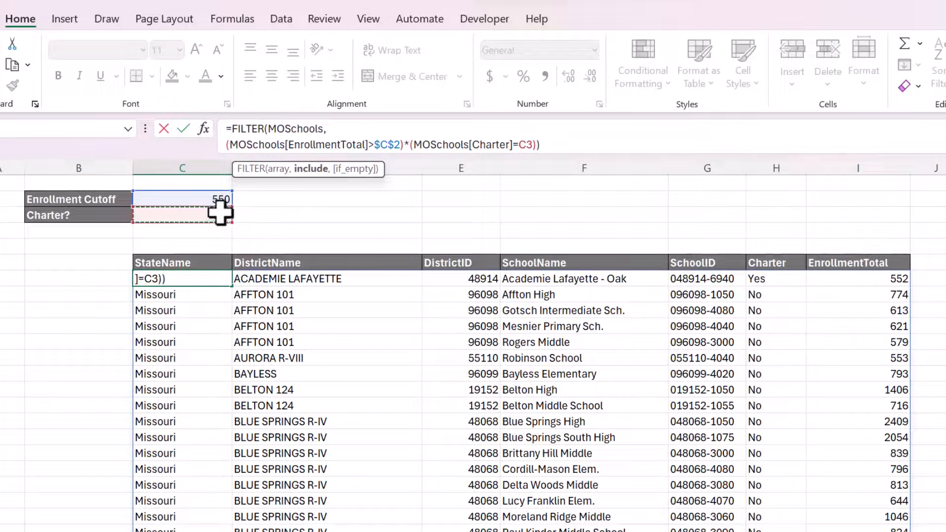
key(F4)
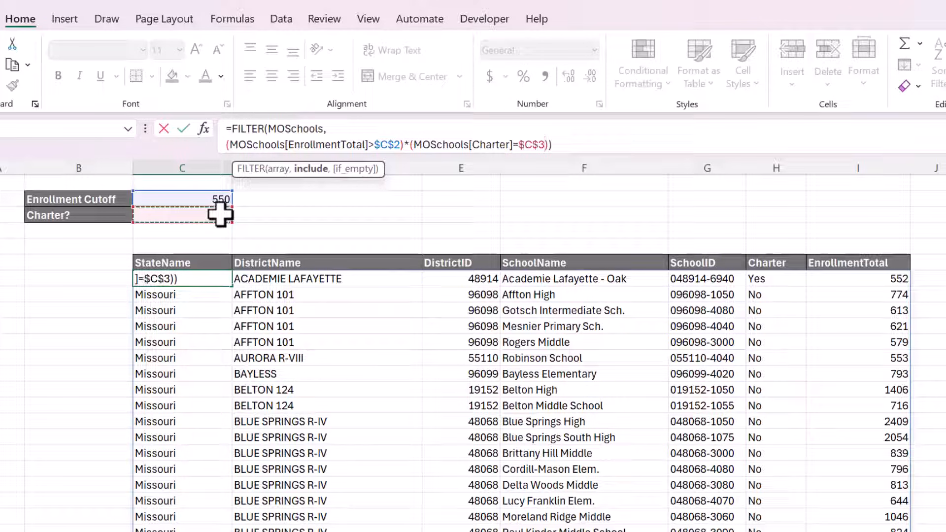
click(574, 147)
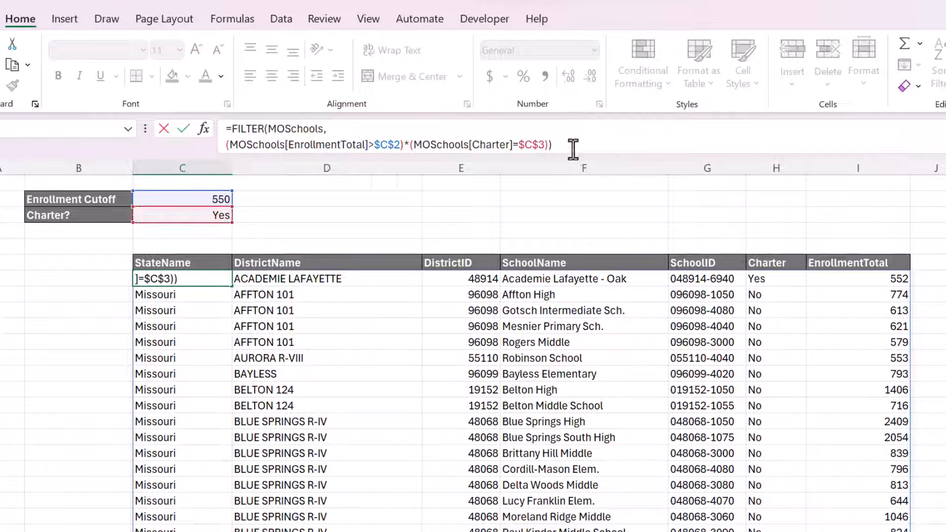
key(Return)
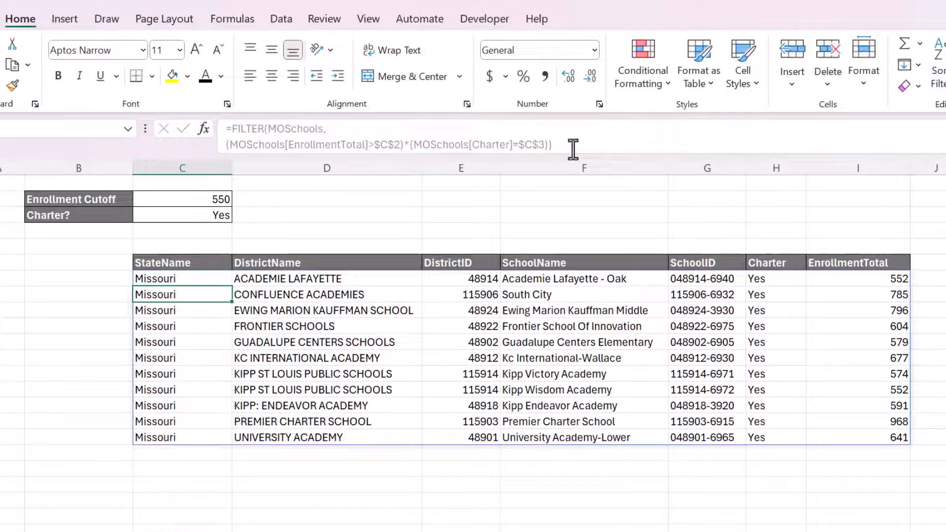
Change the Charter? criterion in C3 to No.
key(Up)
key(Up)
key(Up)
key(Up)
key(Up)
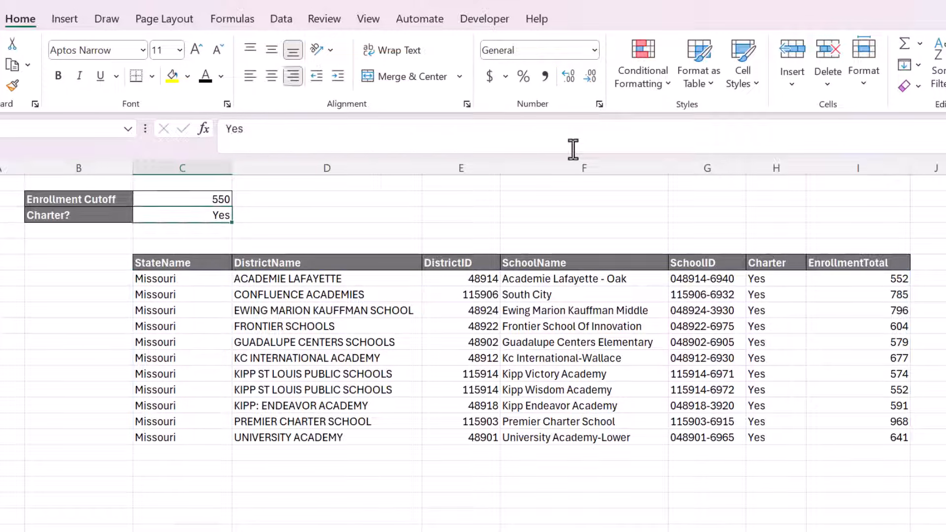
text(No)
key(Return)
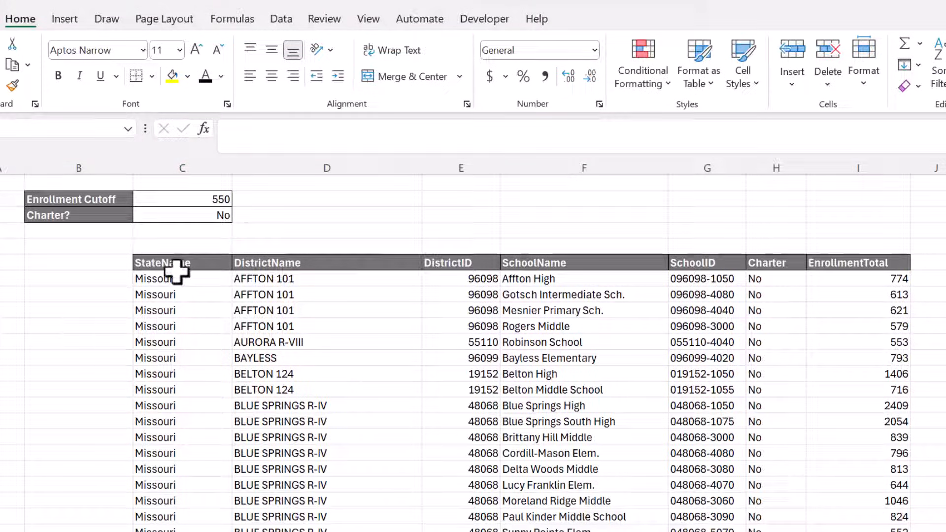
click(175, 272)
click(327, 234)
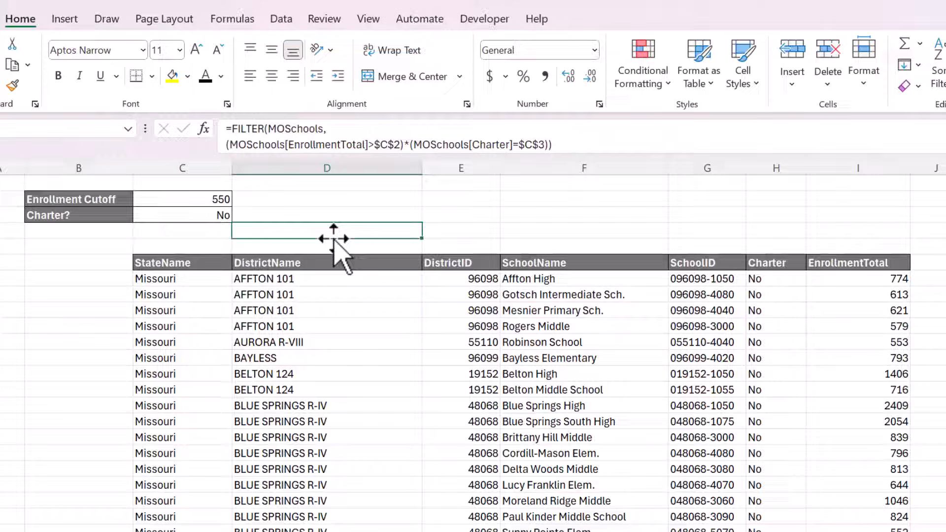
click(165, 244)
click(103, 244)
click(418, 244)
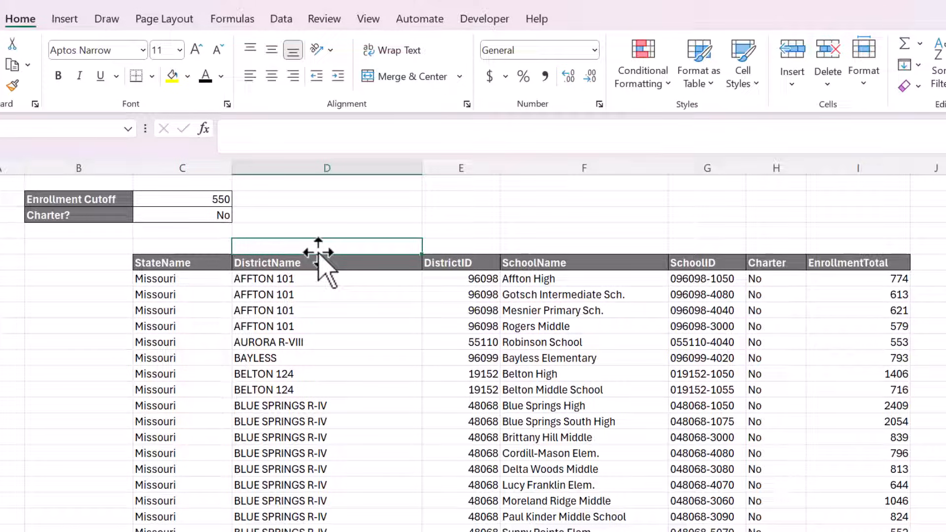
click(180, 273)
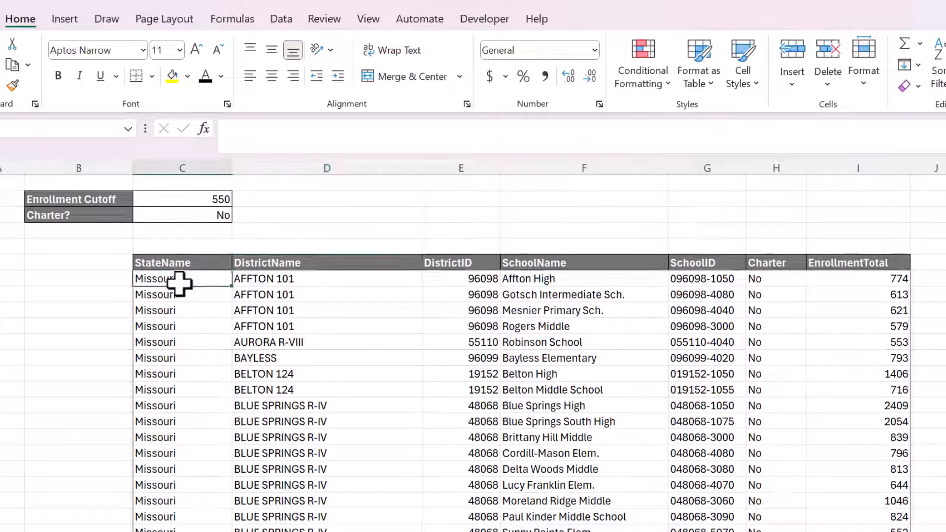
Name the Enrollment Cutoff value cell C2 EnrollmentCutoff.
click(93, 196)
click(159, 197)
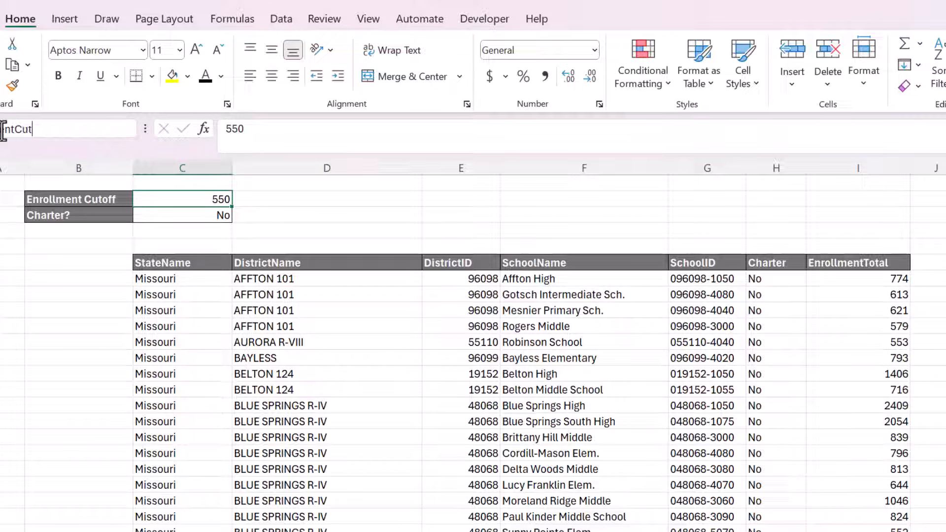
key(Return)
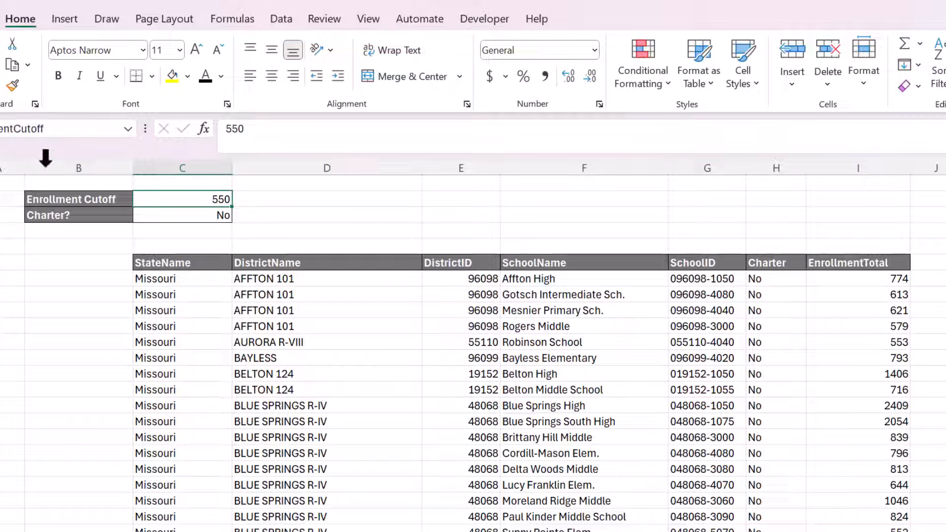
In the FILTER formula in C7, replace $C$2 with the named range EnrollmentCutoff and enter the formula.
click(194, 276)
text(=FILTER(MOSchools, (MOSchools[EnrollmentTotal]>$C$2)*(MOSchools[Charter]=$C$3)))
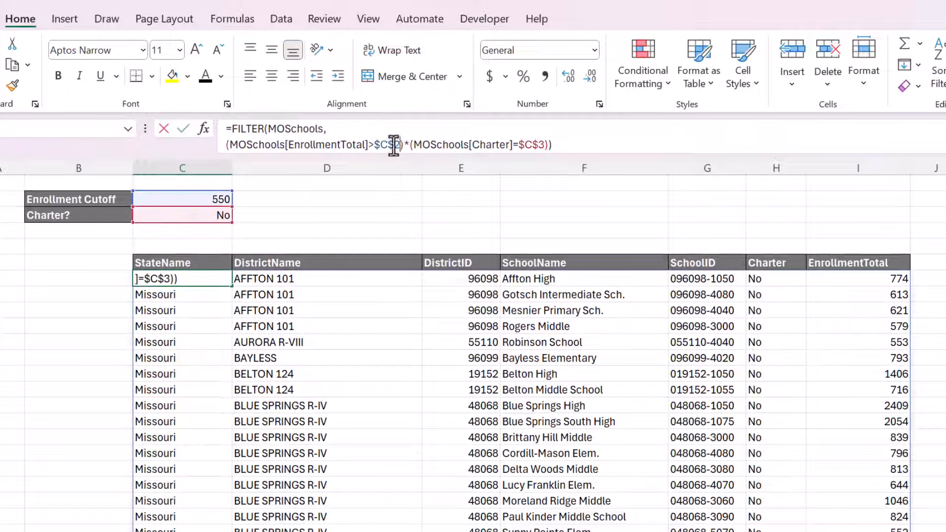
drag(398, 146, 378, 146)
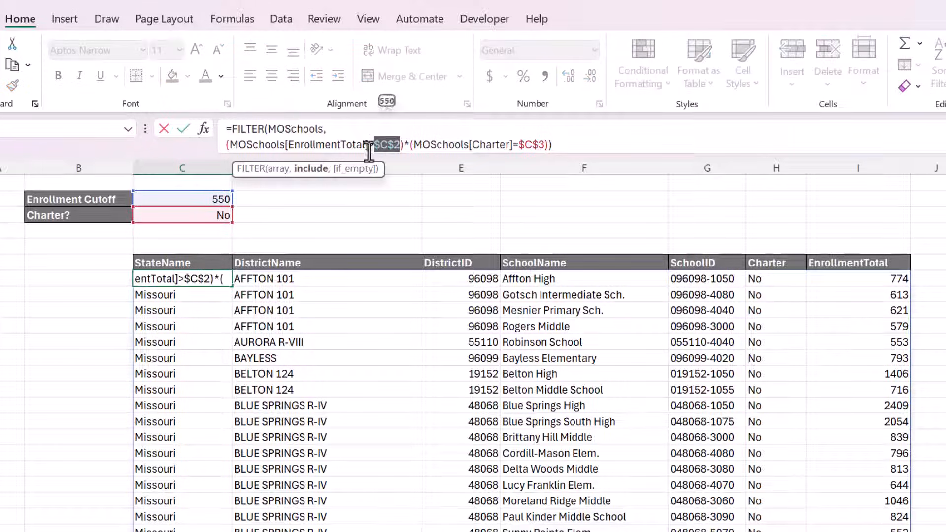
text(En)
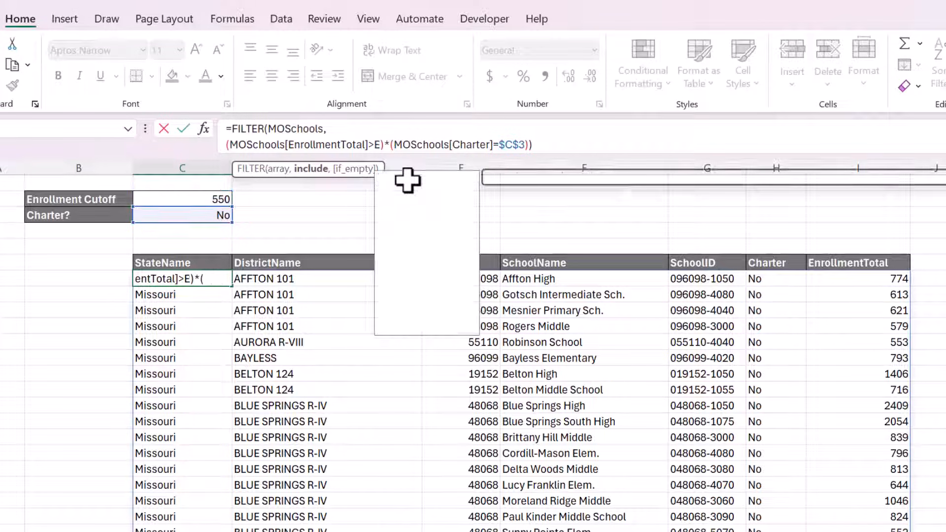
click(419, 193)
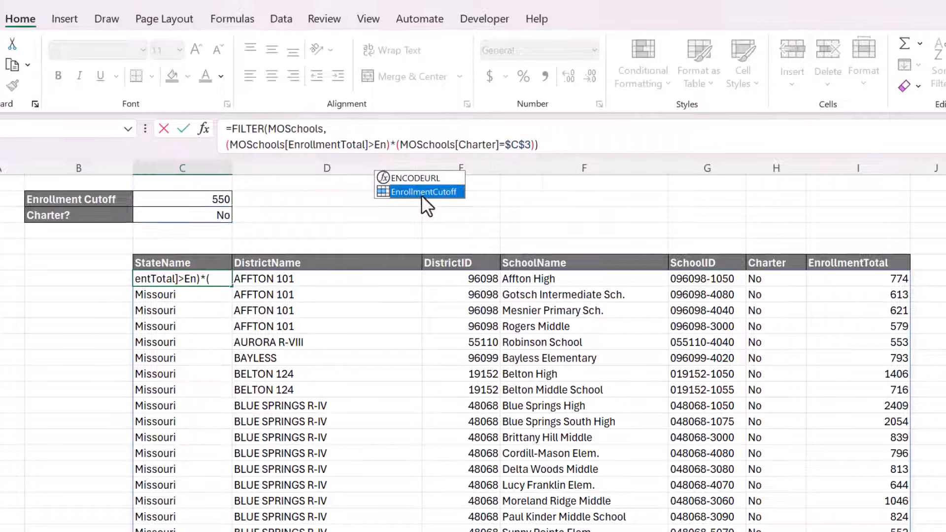
double_click(419, 192)
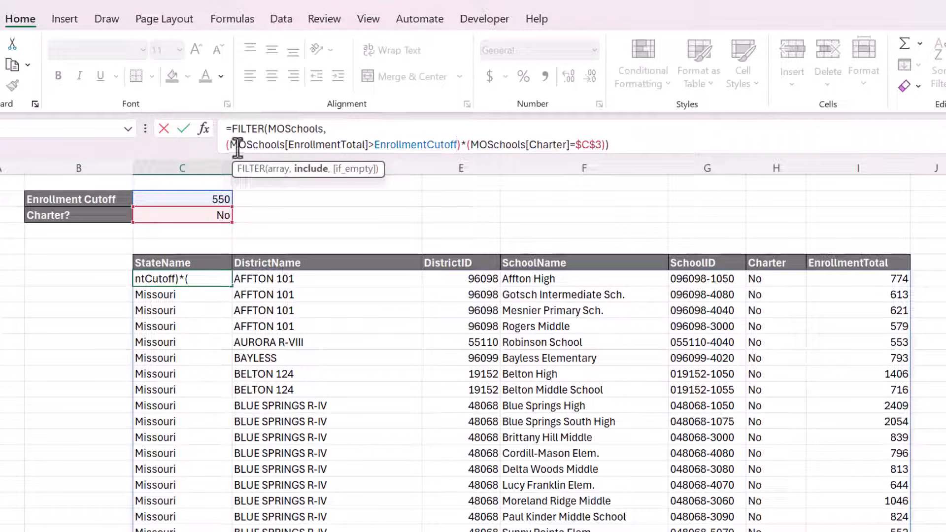
click(621, 144)
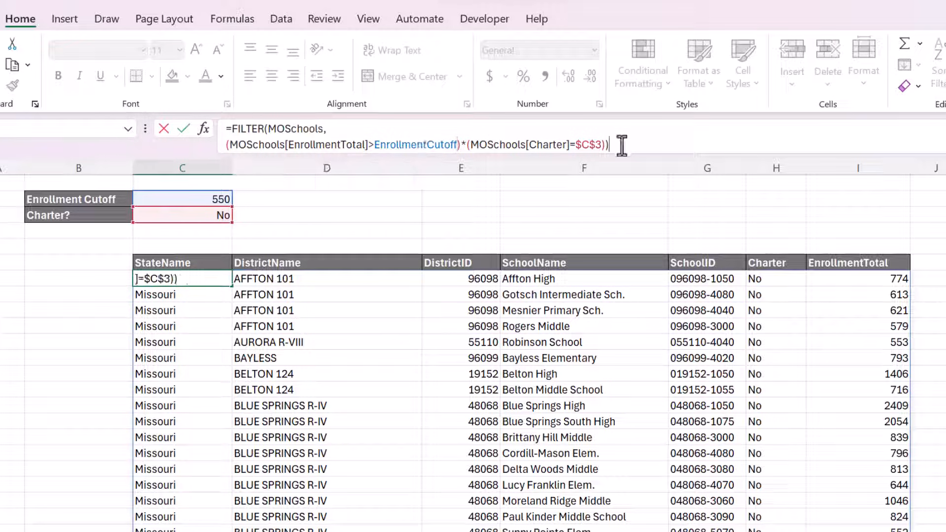
key(Return)
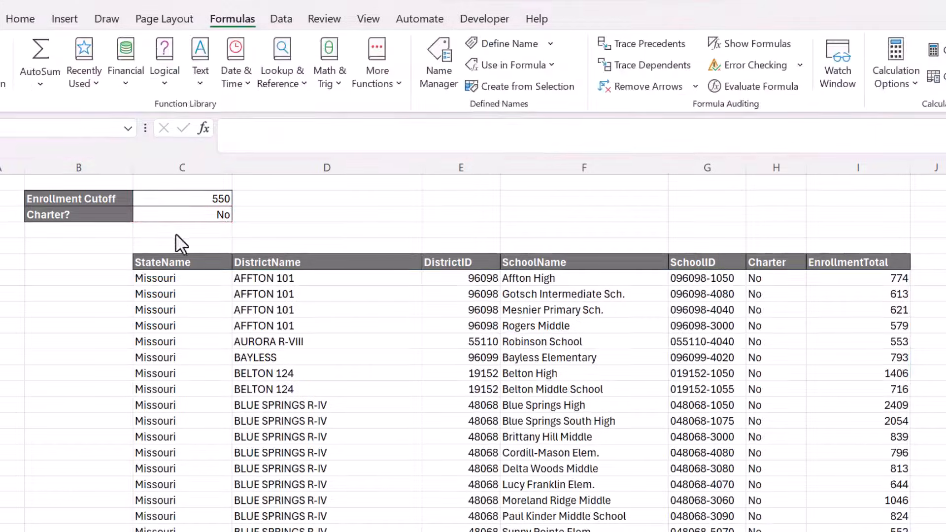
In the FILTER formula in C7, replace $C$3 with the named range Charter and enter the formula.
click(174, 212)
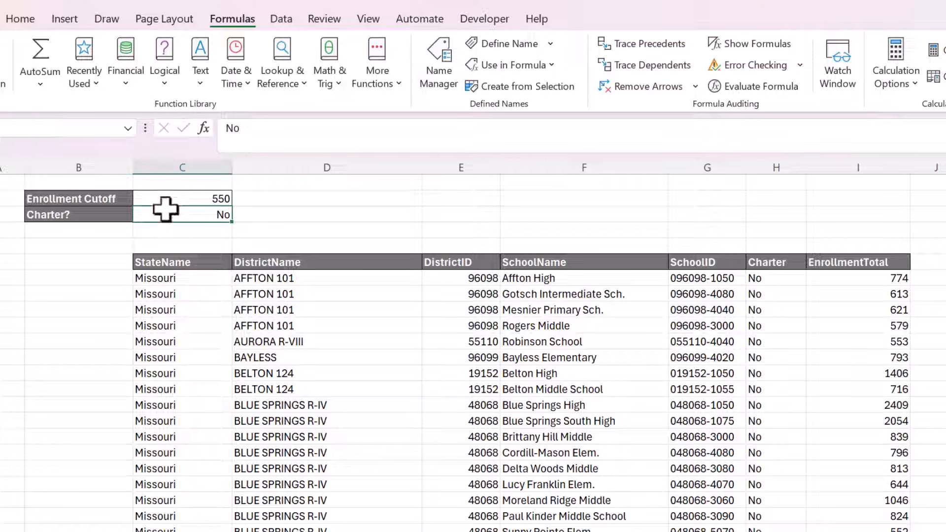
click(173, 277)
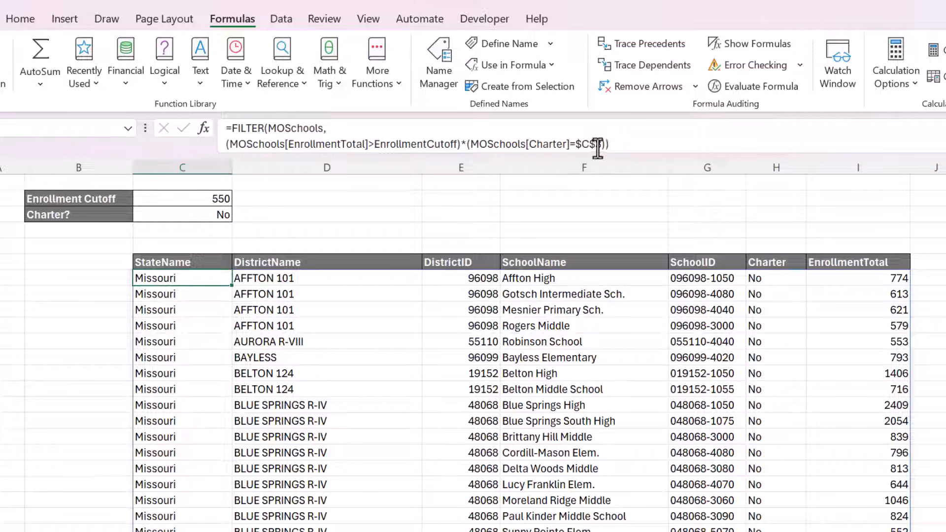
drag(602, 143, 580, 144)
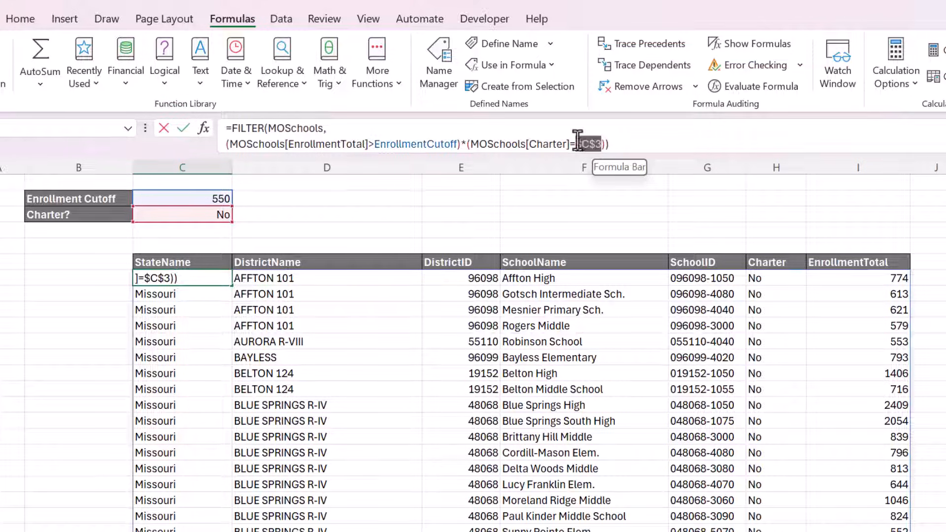
text(Cha)
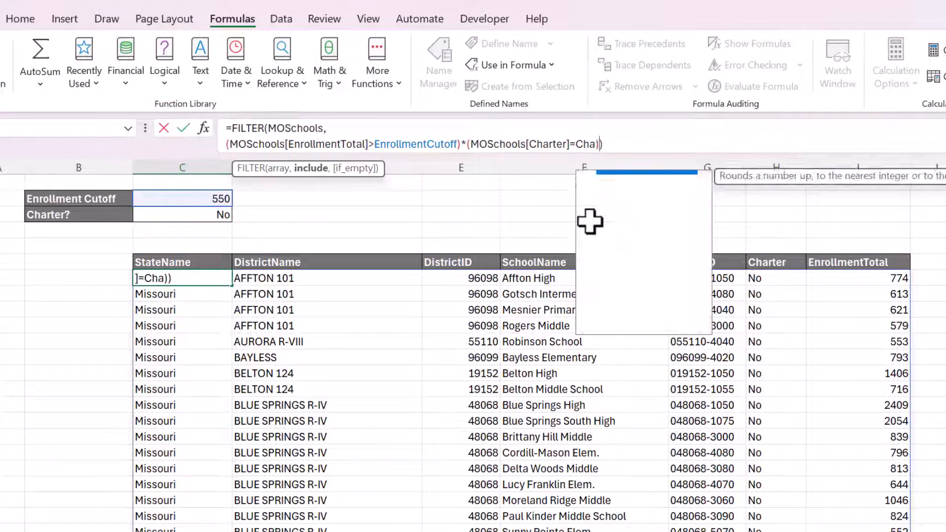
text(rt)
key(Tab)
key(ctrl+Return)
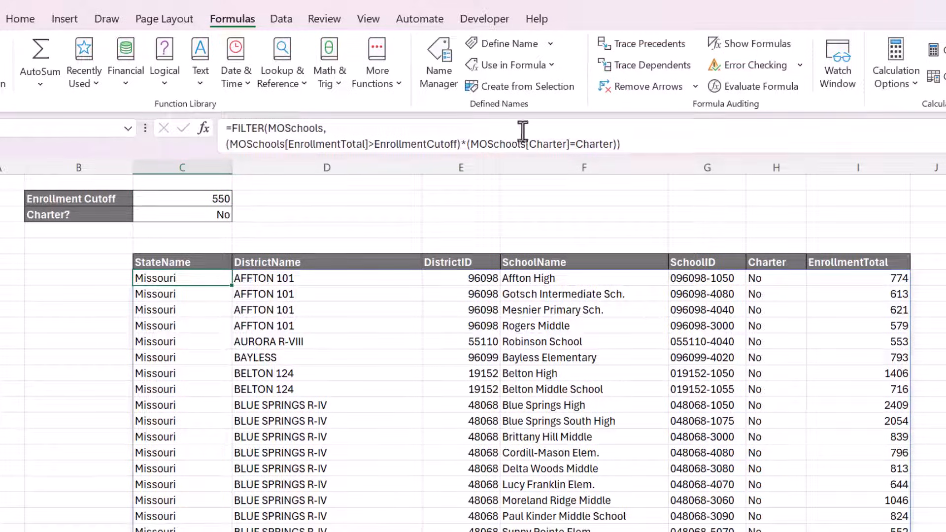
click(252, 229)
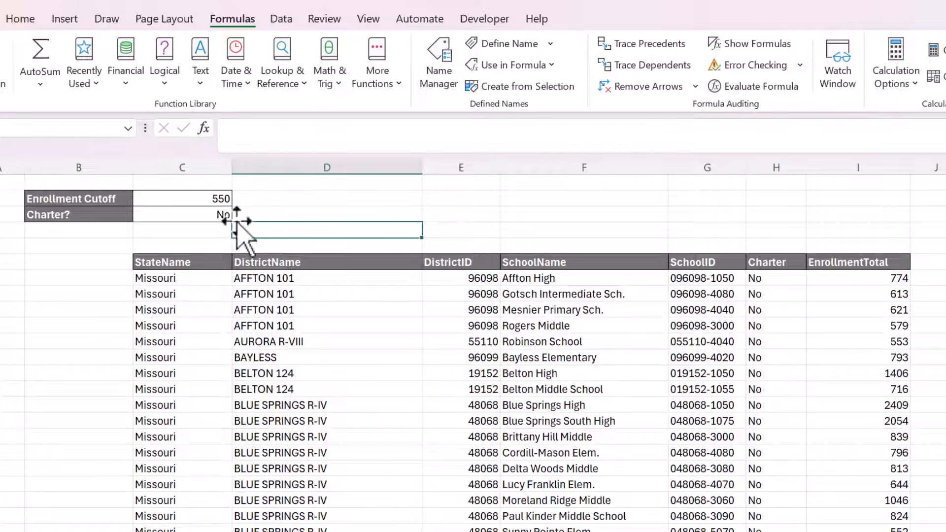
click(183, 200)
drag(177, 205, 174, 220)
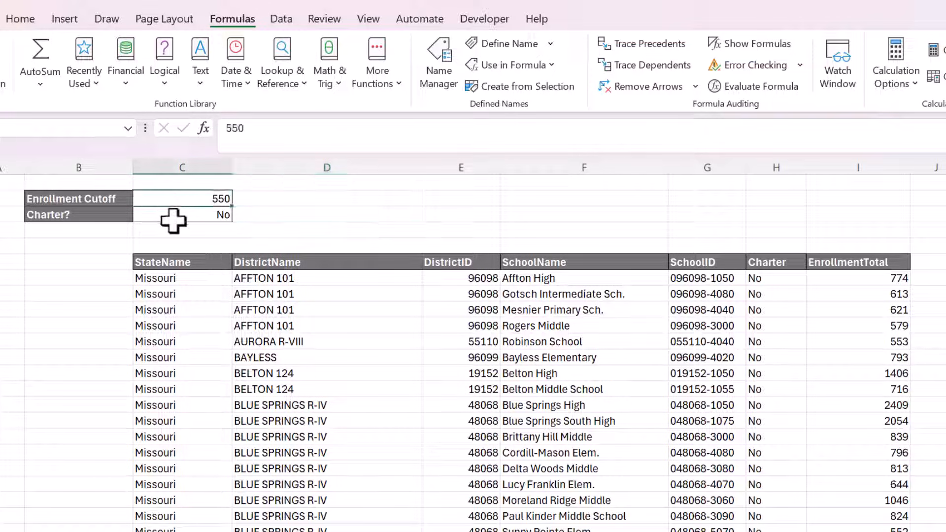
click(246, 212)
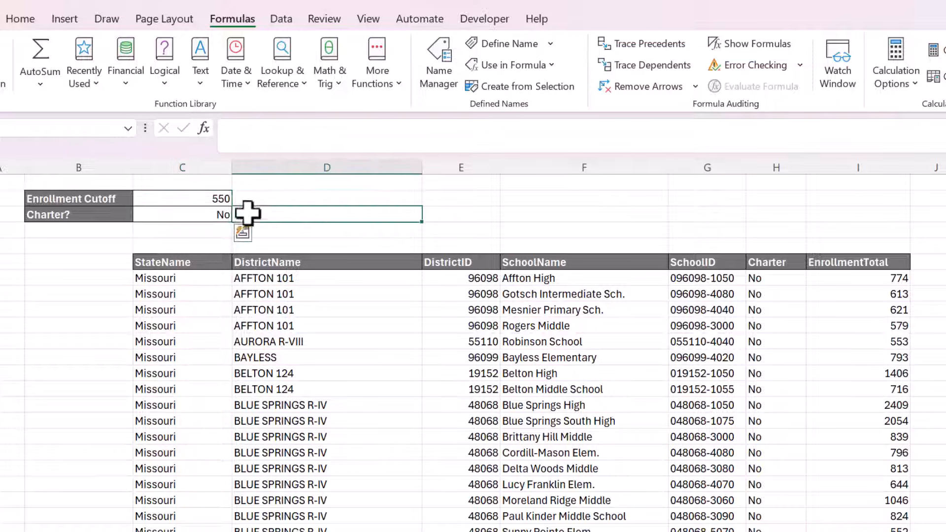
Add data validation to the Enrollment Cutoff cell C2 that allows only whole numbers greater than or equal to 0.
click(214, 197)
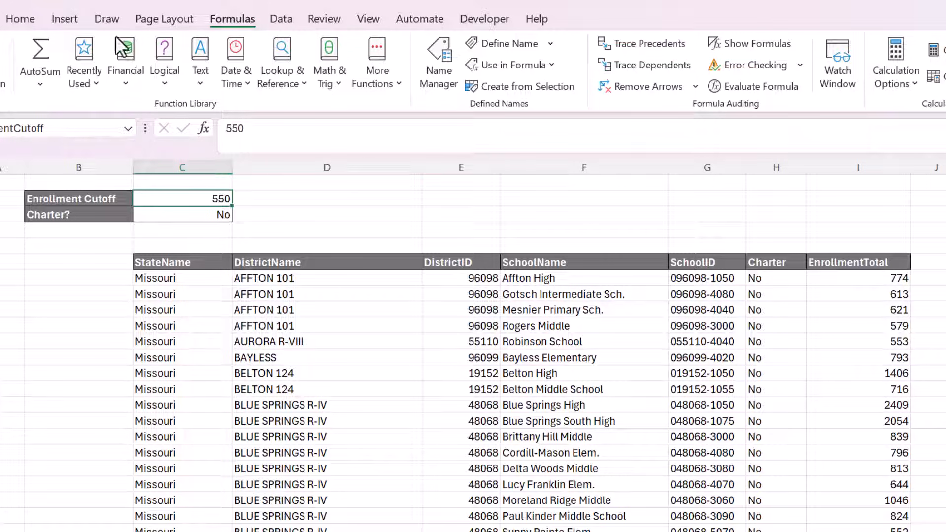
click(283, 18)
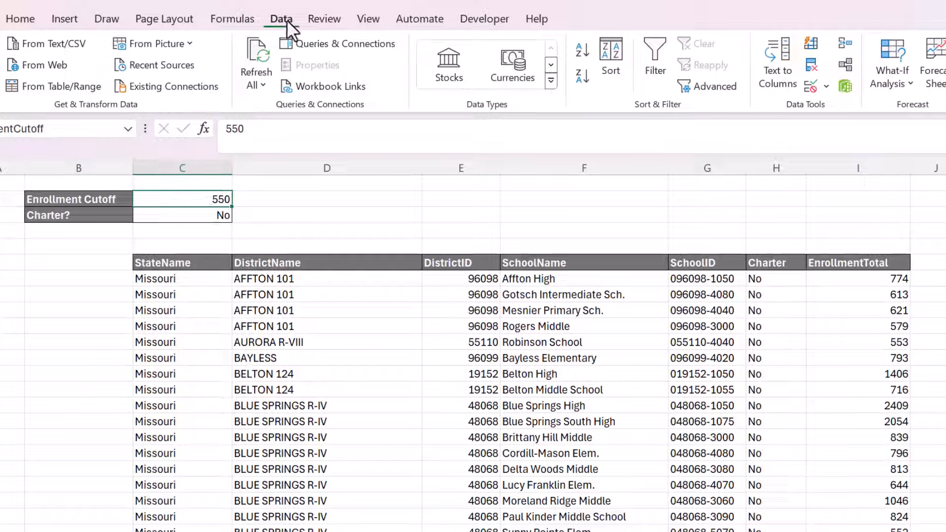
click(811, 84)
drag(627, 136, 464, 112)
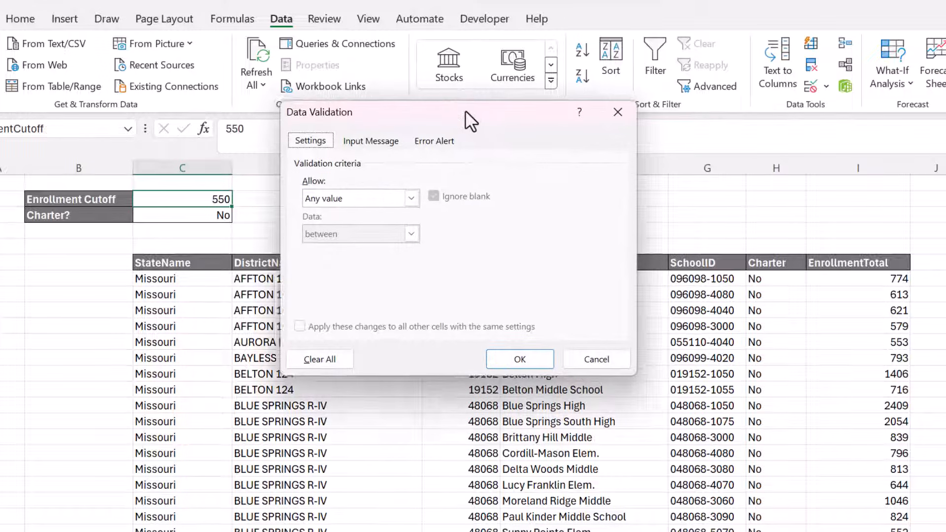
click(318, 196)
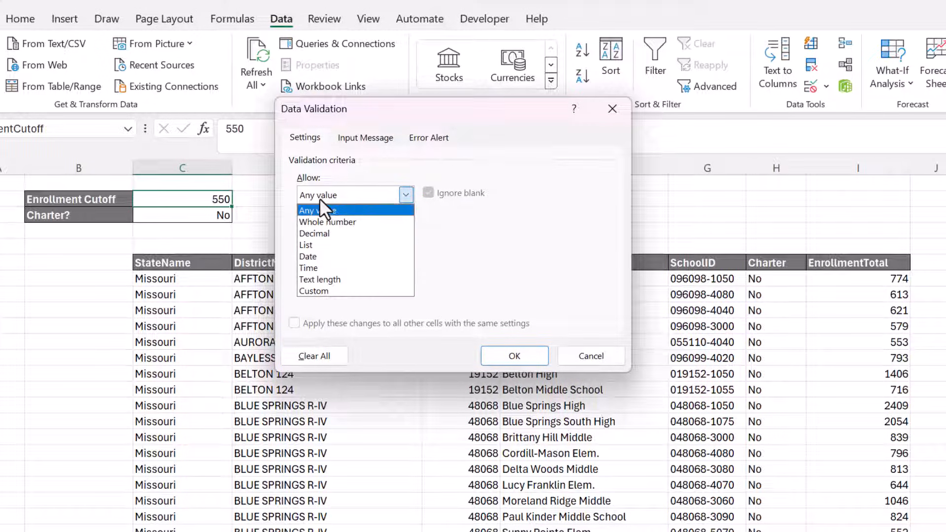
click(373, 222)
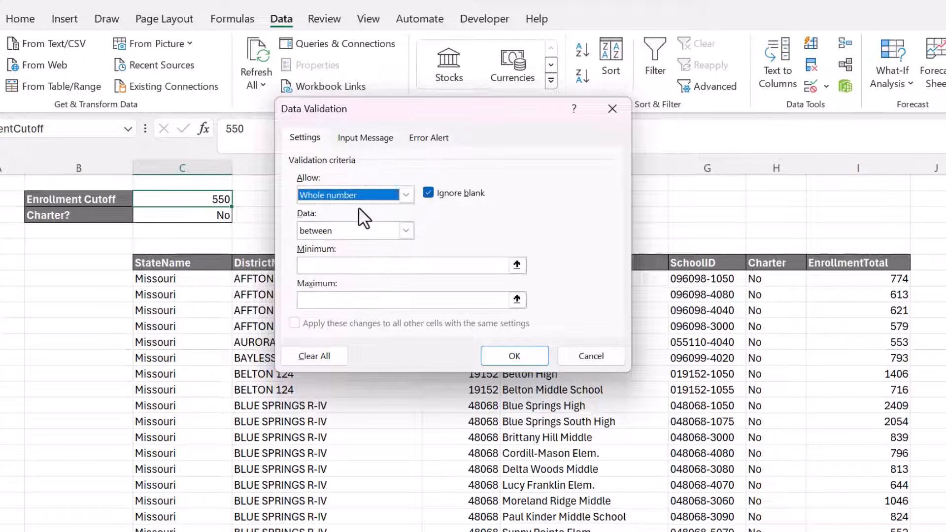
click(338, 230)
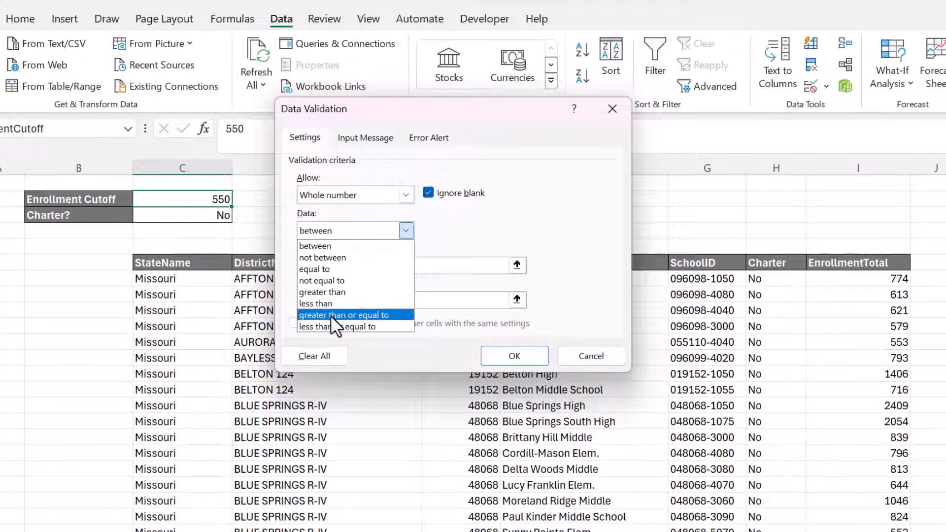
click(330, 316)
click(325, 266)
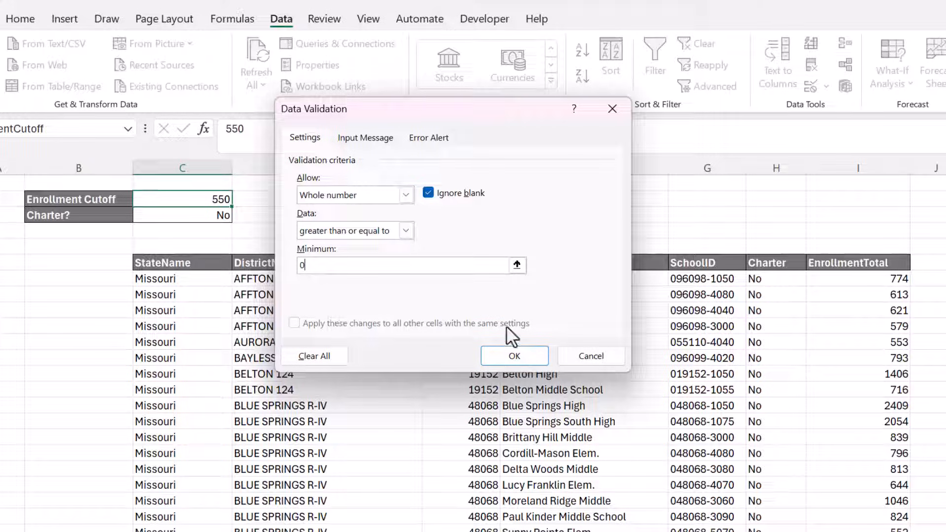
click(515, 356)
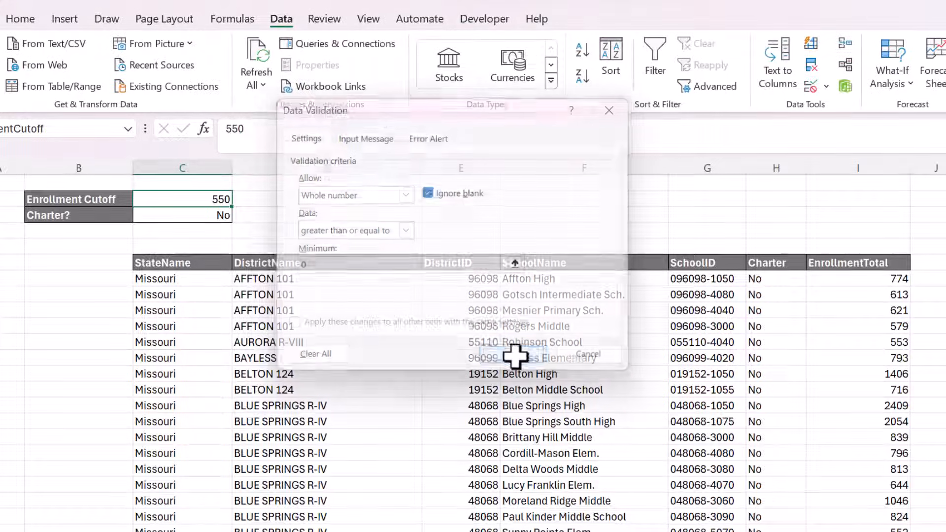
Clear the Enrollment Cutoff value in C2 and set it to 0.
click(204, 197)
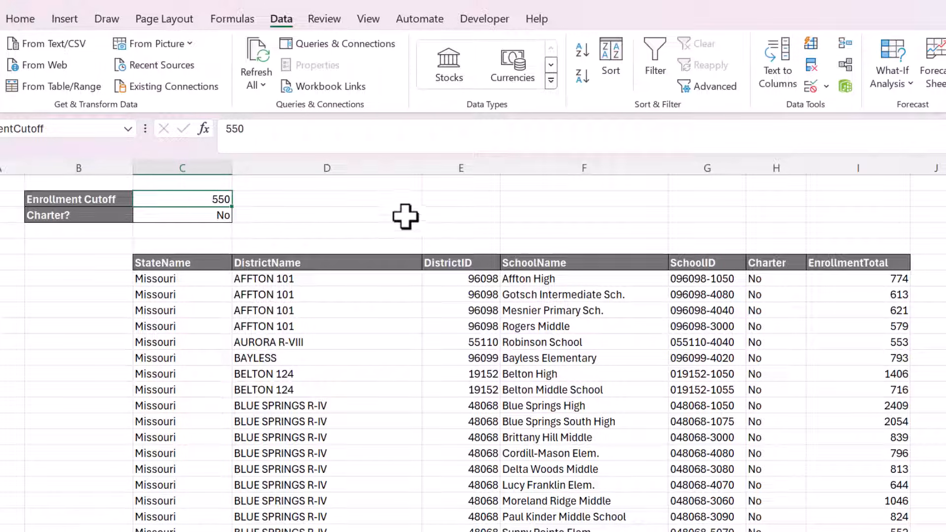
key(Delete)
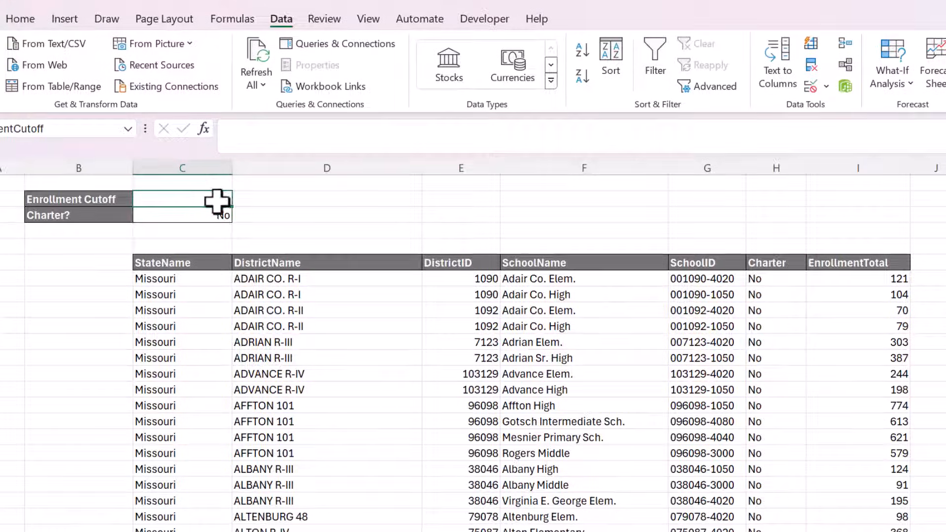
text(0)
key(Return)
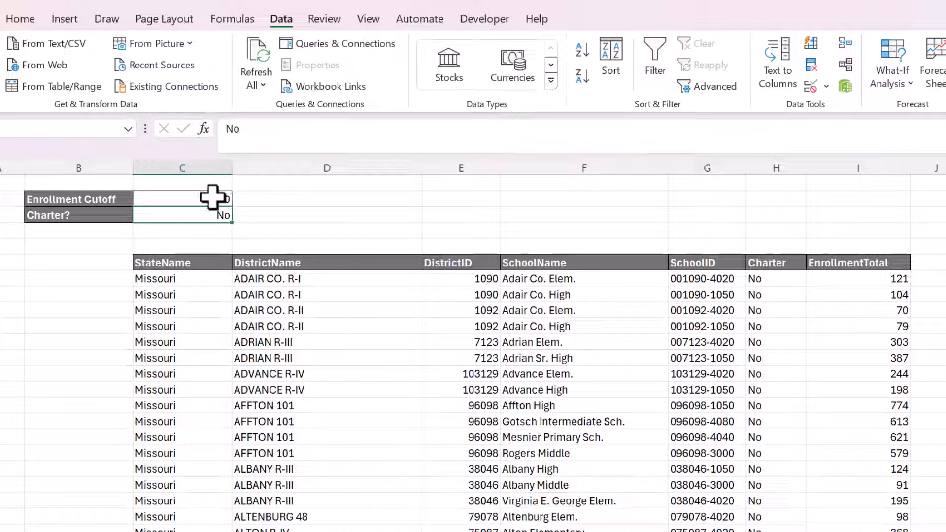
Test the Enrollment Cutoff validation in C2 by trying the text "hey", and retry with the value 900.
click(214, 197)
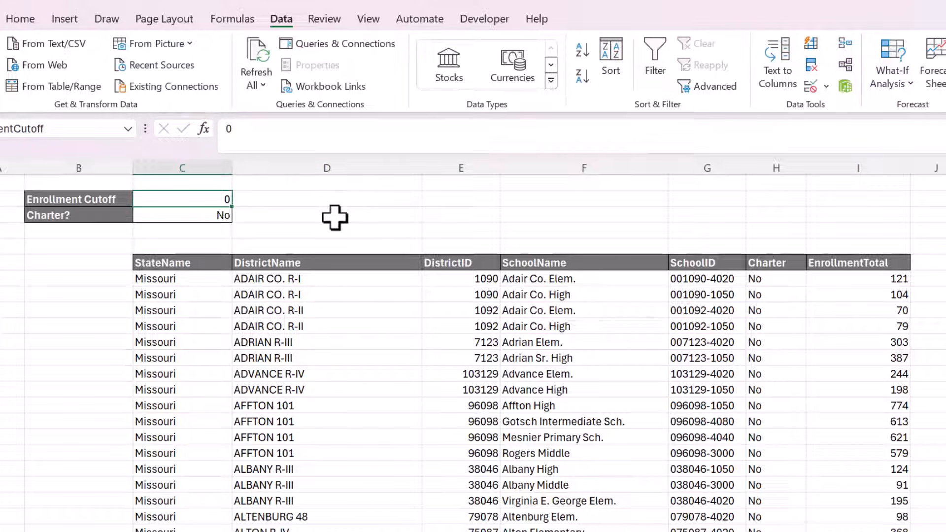
text(he)
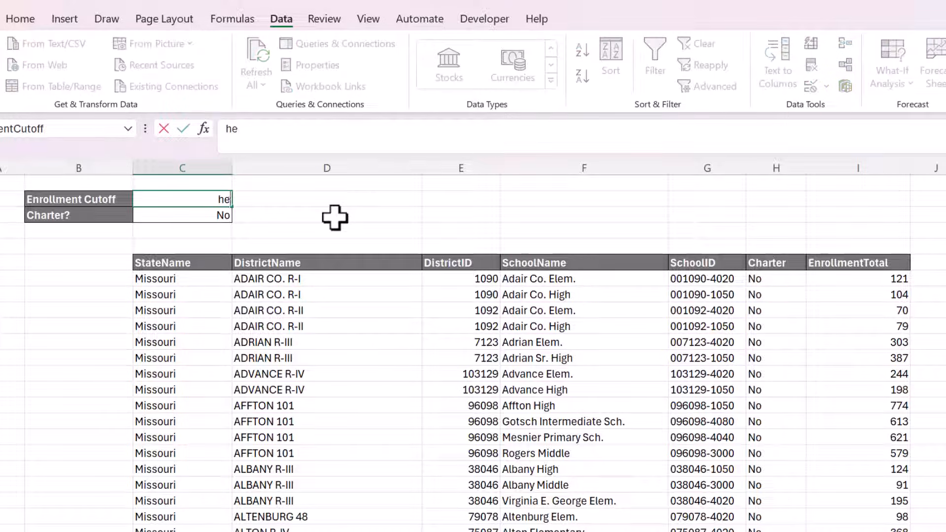
text(y)
key(Return)
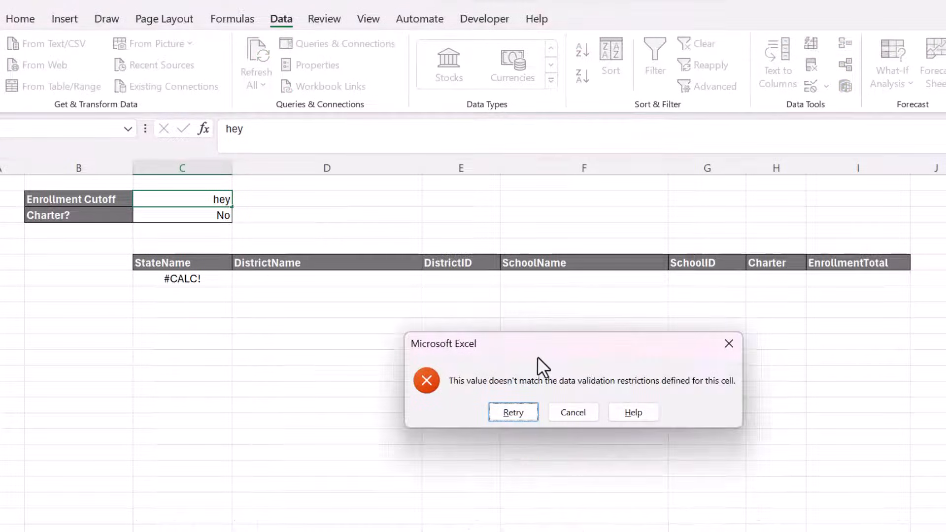
drag(537, 356, 434, 182)
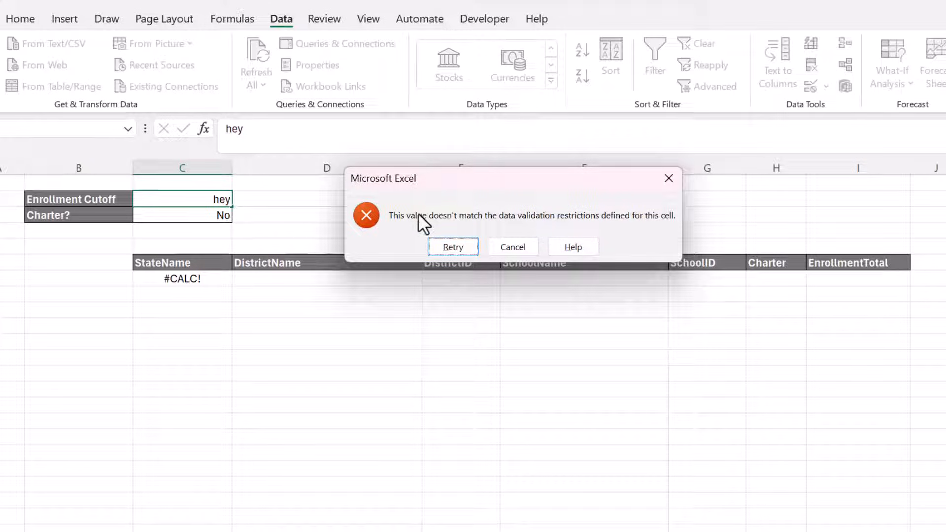
click(461, 242)
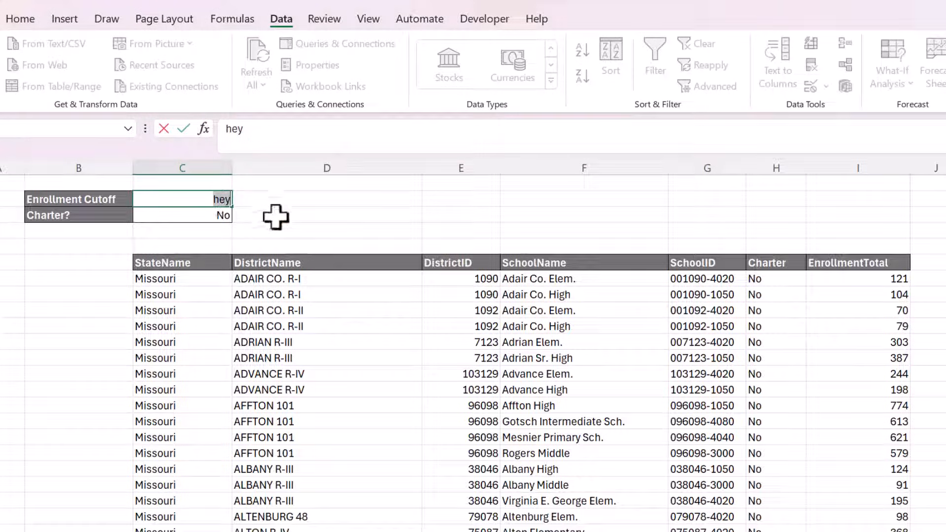
text(900)
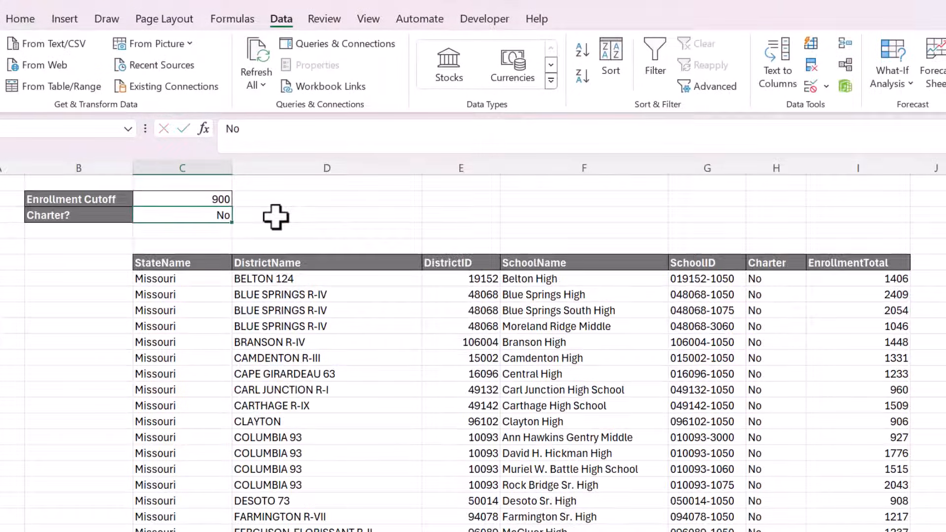
click(222, 227)
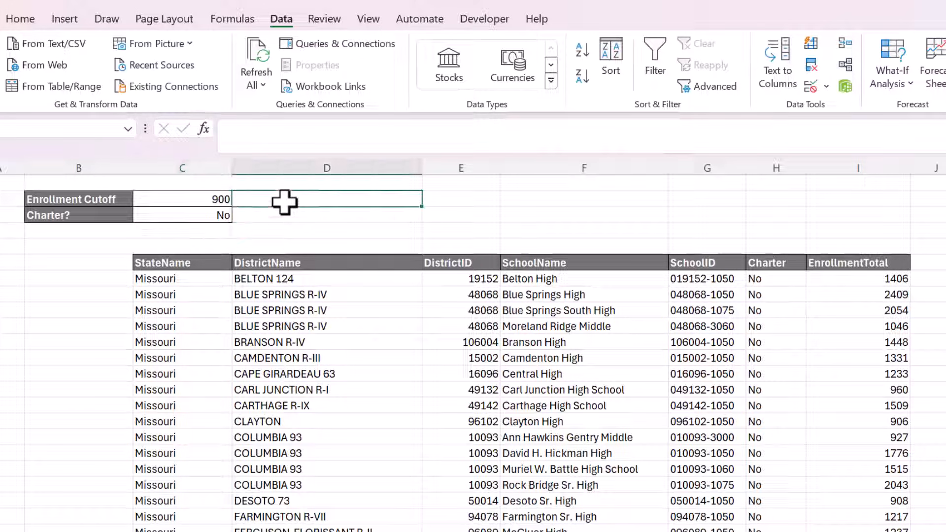
Add list data validation to the Charter? cell C3 with the source Yes,No.
click(202, 215)
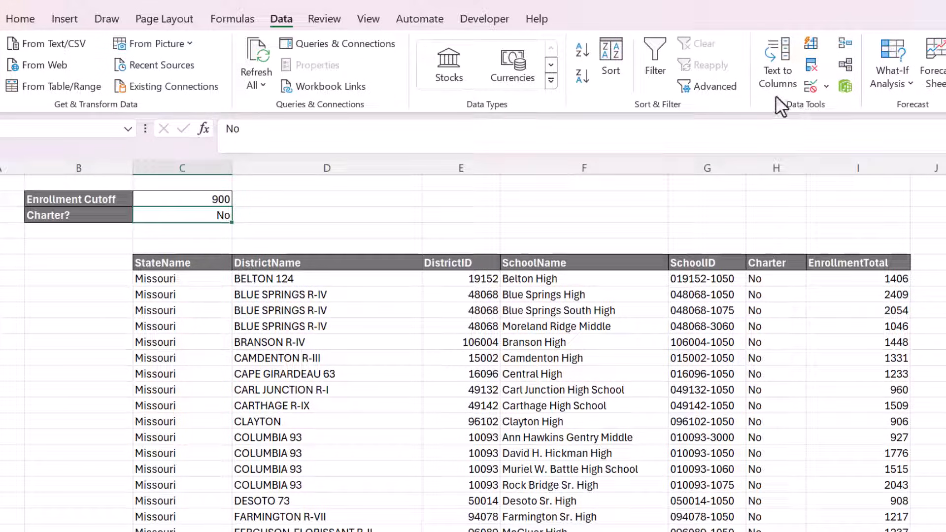
click(811, 87)
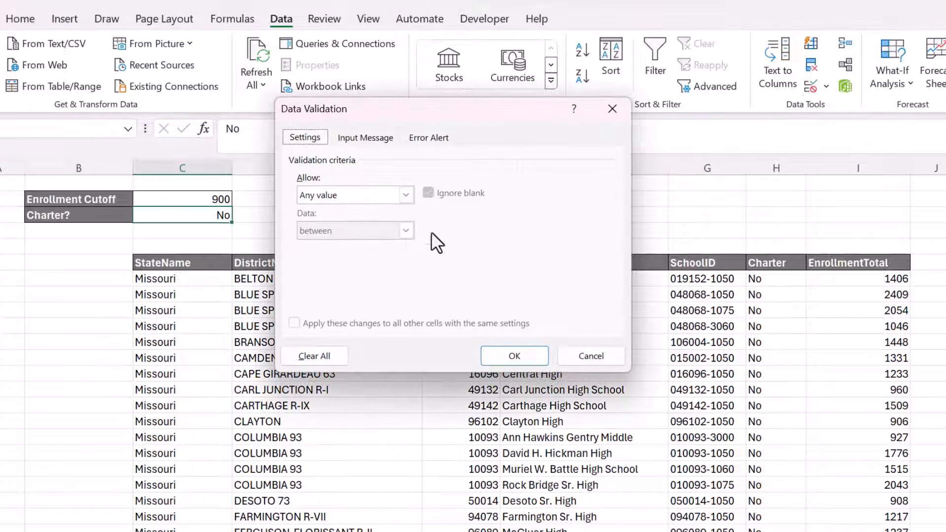
click(323, 195)
click(320, 244)
click(317, 268)
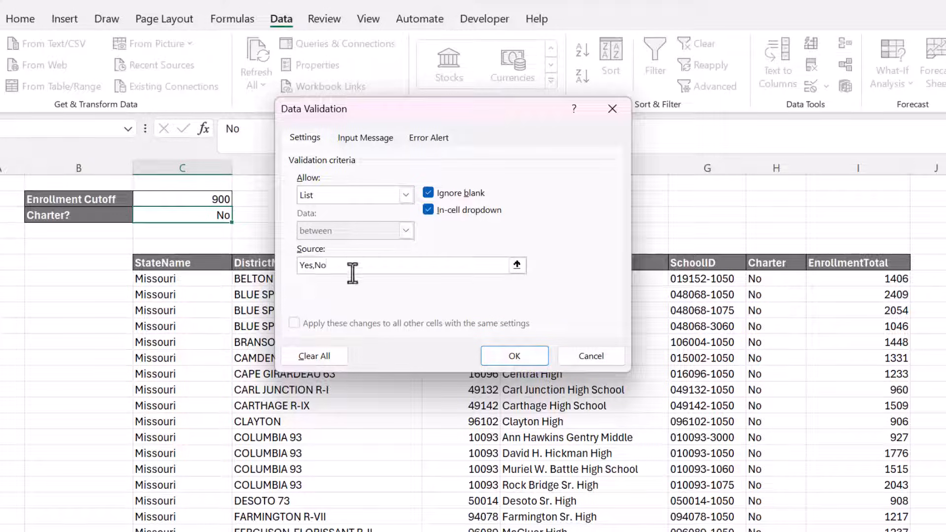
click(515, 357)
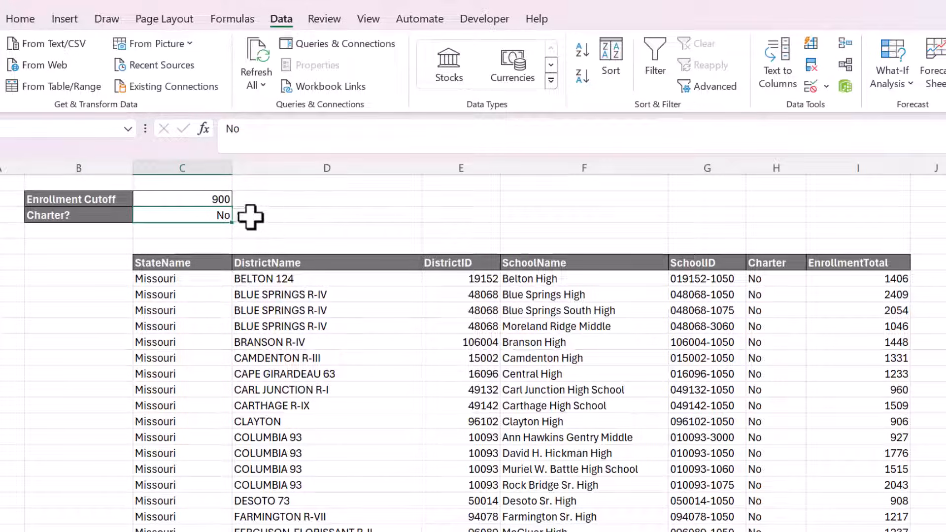
Test the in-cell list of Charter? cell C3 by choosing Yes, No and finally Yes.
click(239, 217)
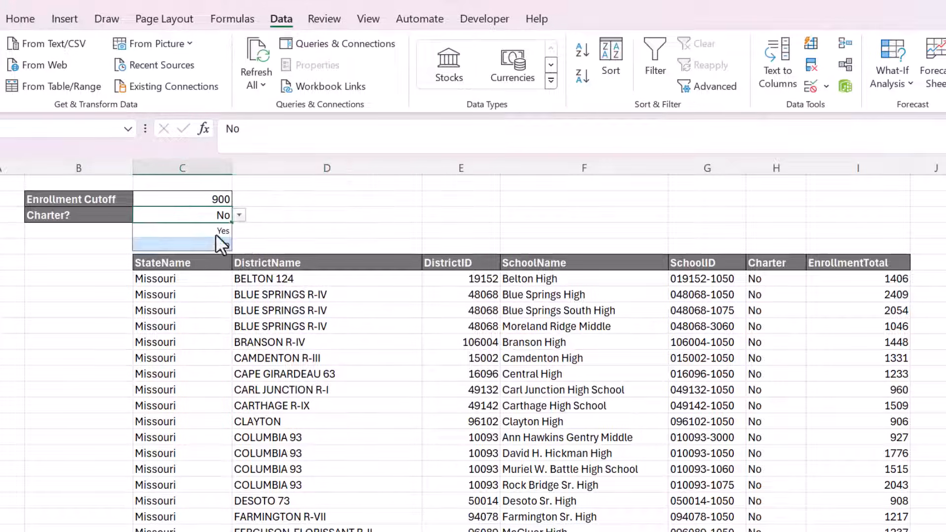
click(217, 231)
click(239, 217)
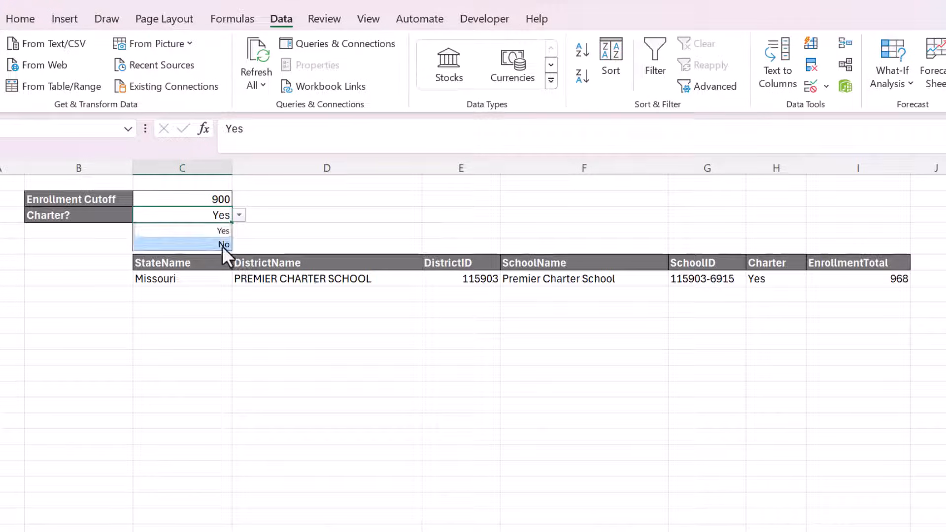
click(222, 246)
click(239, 217)
click(222, 232)
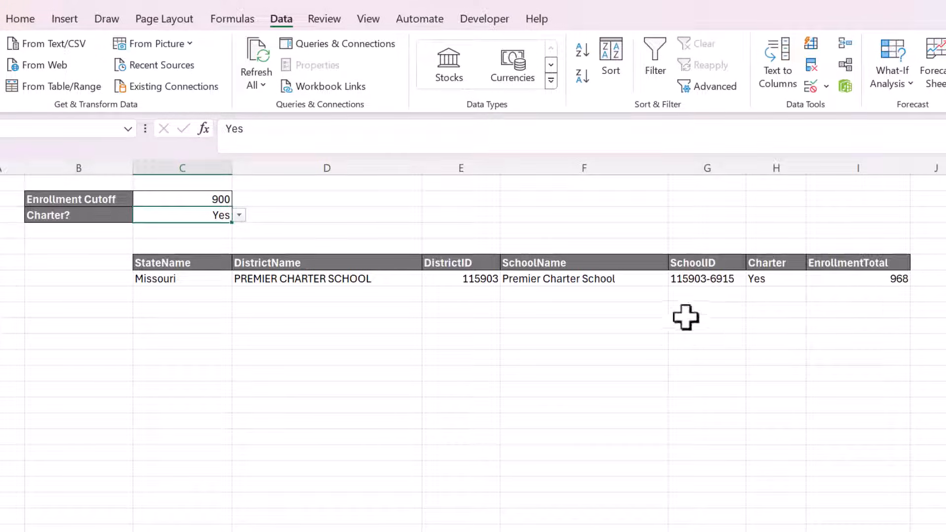
click(295, 216)
Test the Charter? validation in C3 by trying the text "hey", and restore the entry to Yes.
click(204, 214)
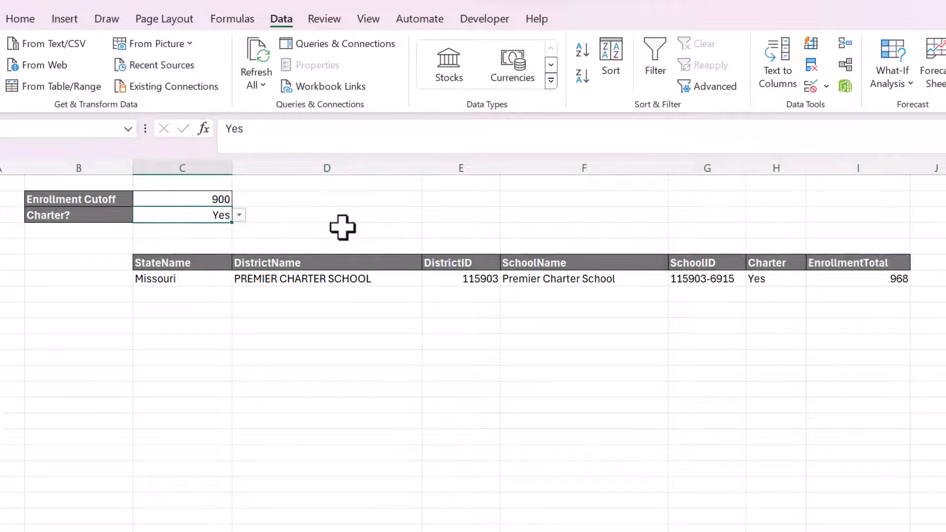
text(hey)
key(Return)
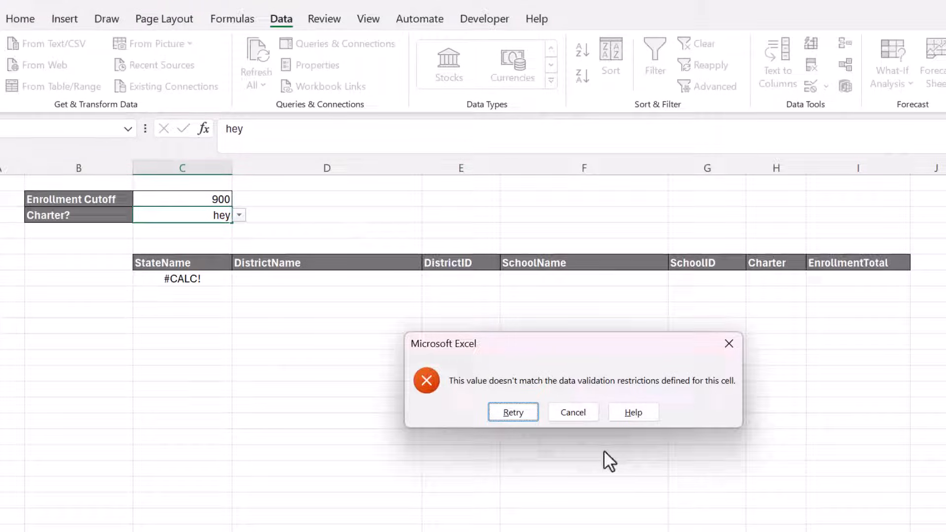
click(523, 413)
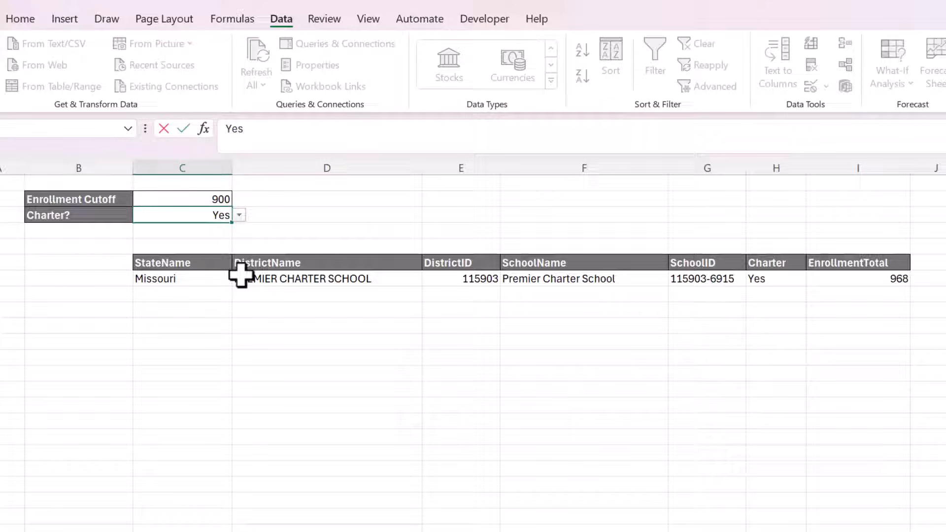
click(238, 217)
click(537, 413)
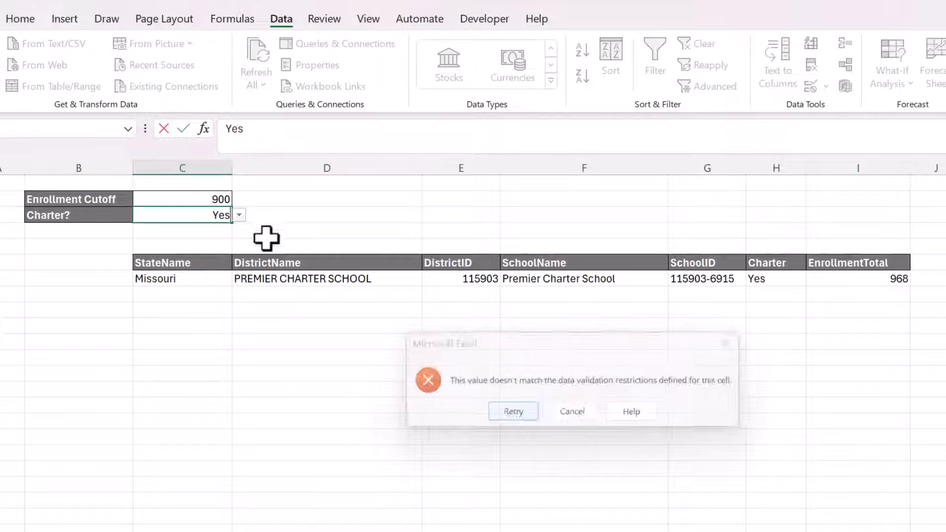
text(Y)
key(Return)
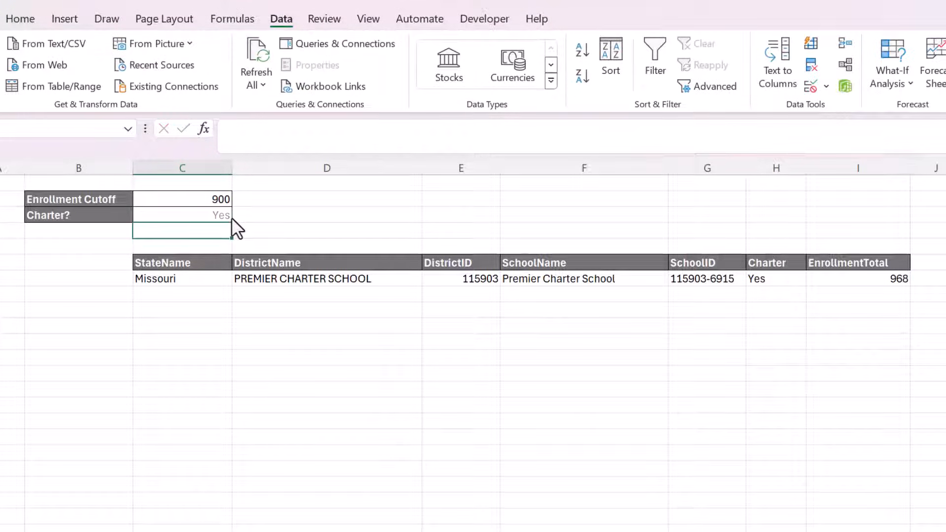
key(alt+Tab)
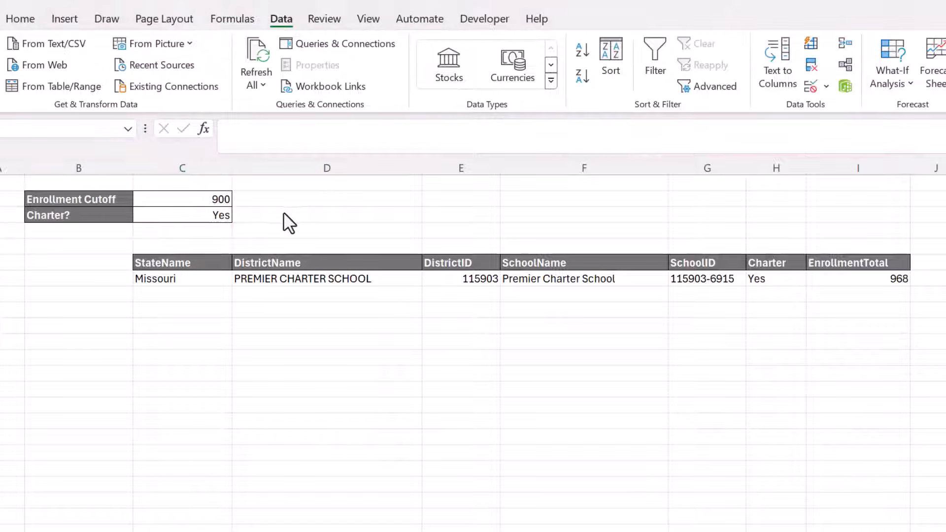
click(98, 252)
click(283, 241)
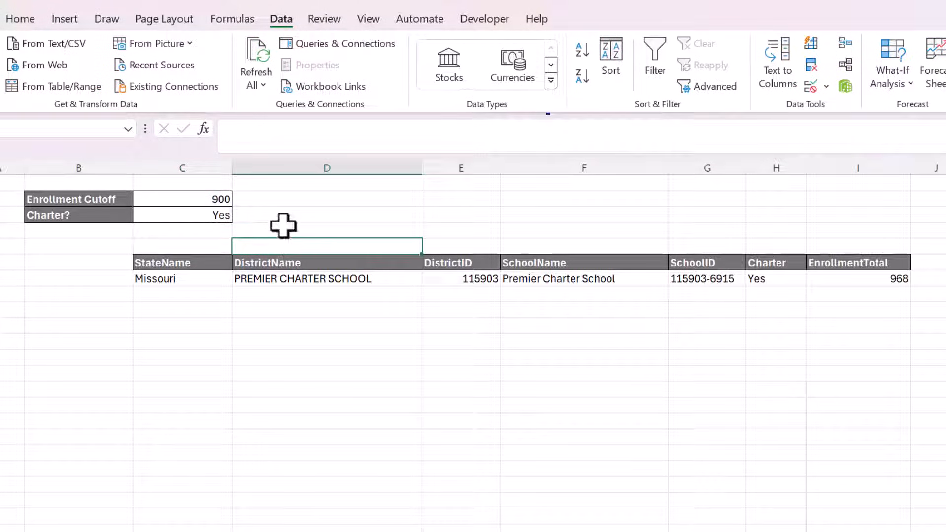
click(280, 227)
Clear the Enrollment Cutoff value in C2.
click(212, 213)
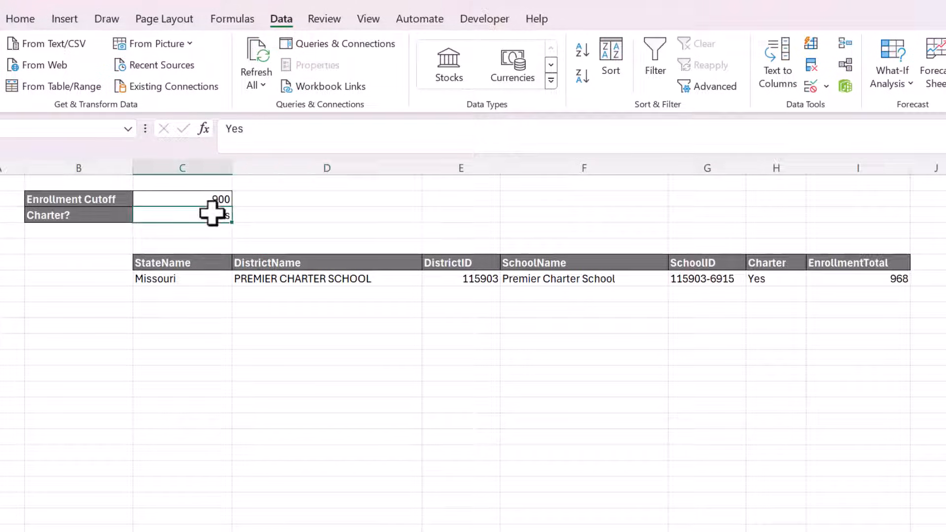
key(Up)
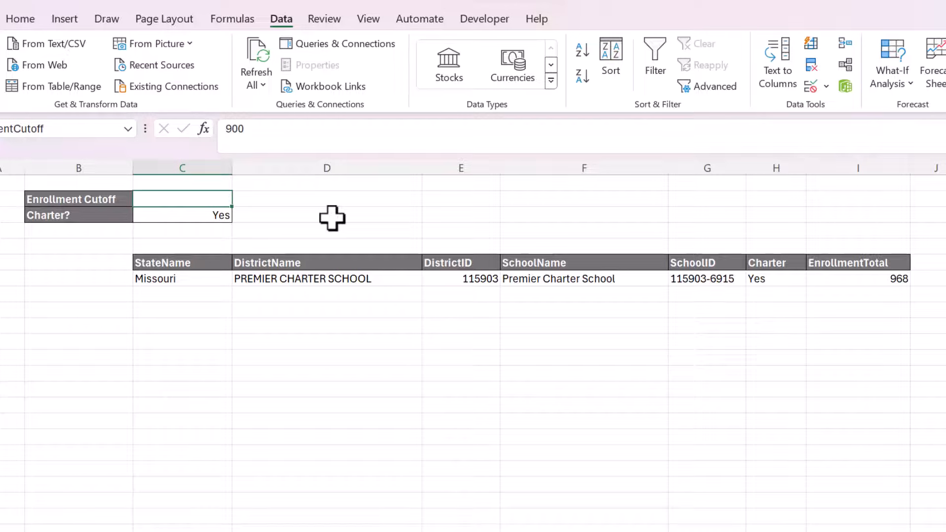
key(Delete)
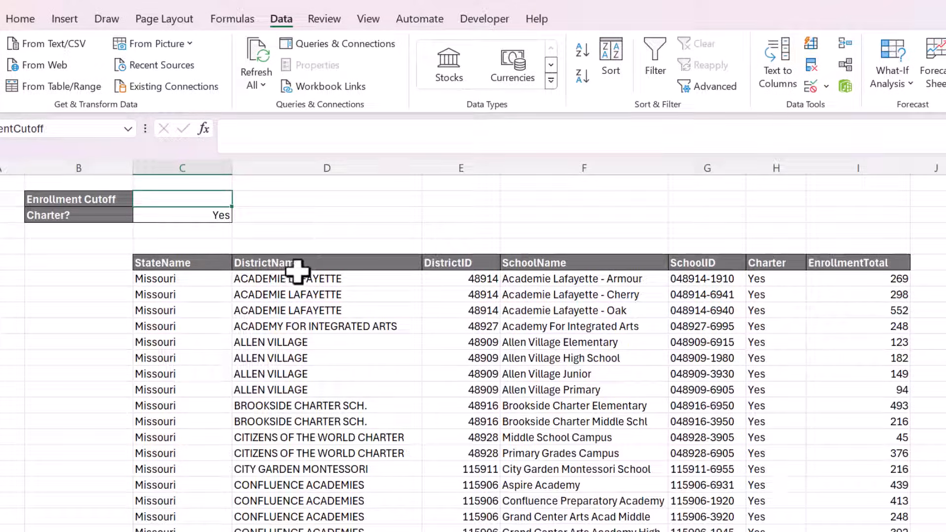
Look through the filtered school list and examine how the FILTER formula in C7 uses EnrollmentCutoff when C2 is blank.
scroll(295, 268, down, 3)
scroll(285, 276, up, 3)
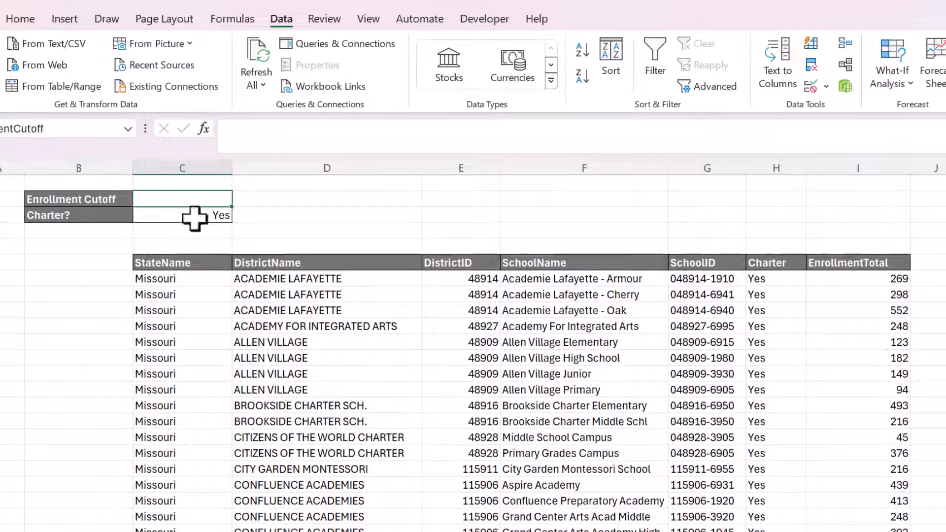
click(197, 275)
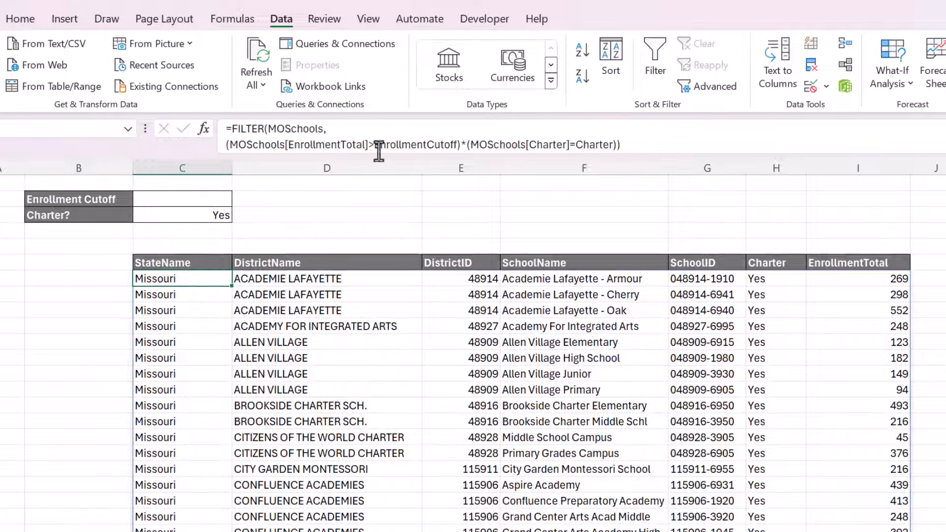
click(222, 245)
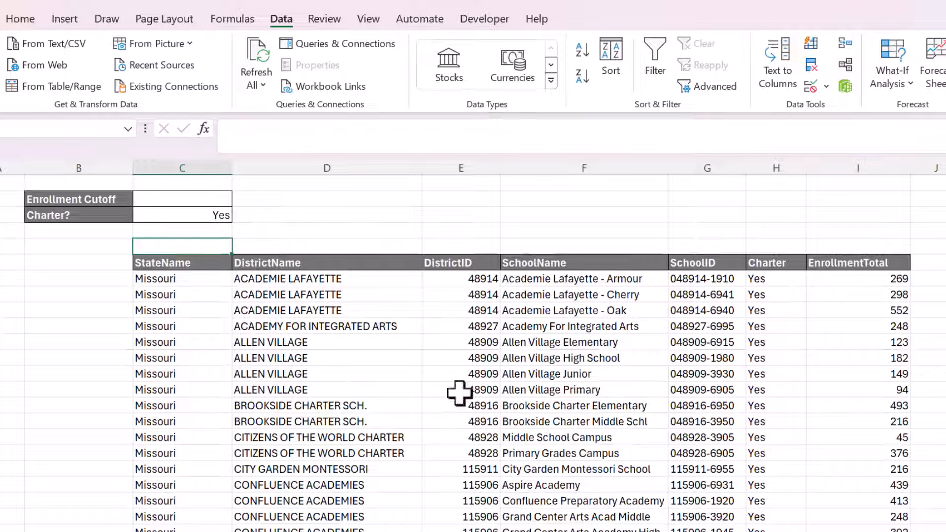
scroll(486, 414, down, 12)
scroll(512, 408, down, 5)
scroll(532, 394, up, 20)
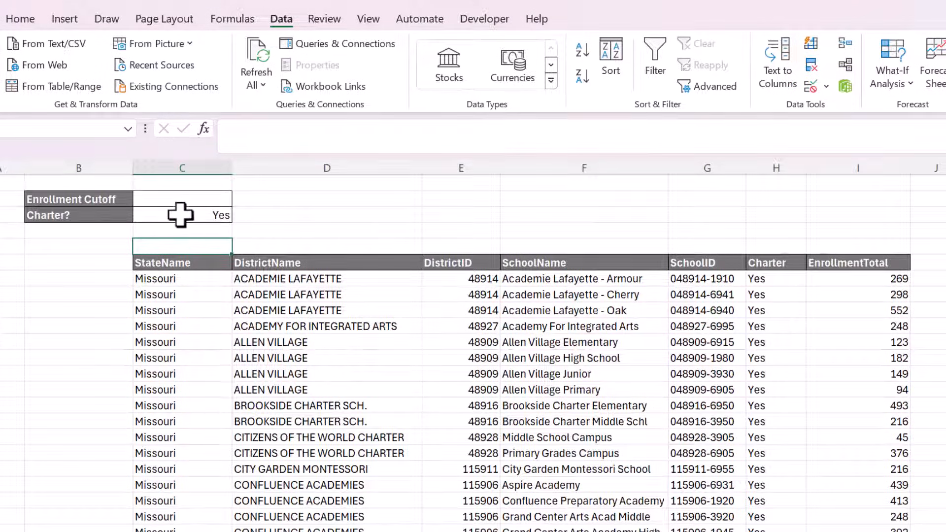
Test a blank Charter? criterion by clearing C3, and choose Yes again from its list.
click(207, 215)
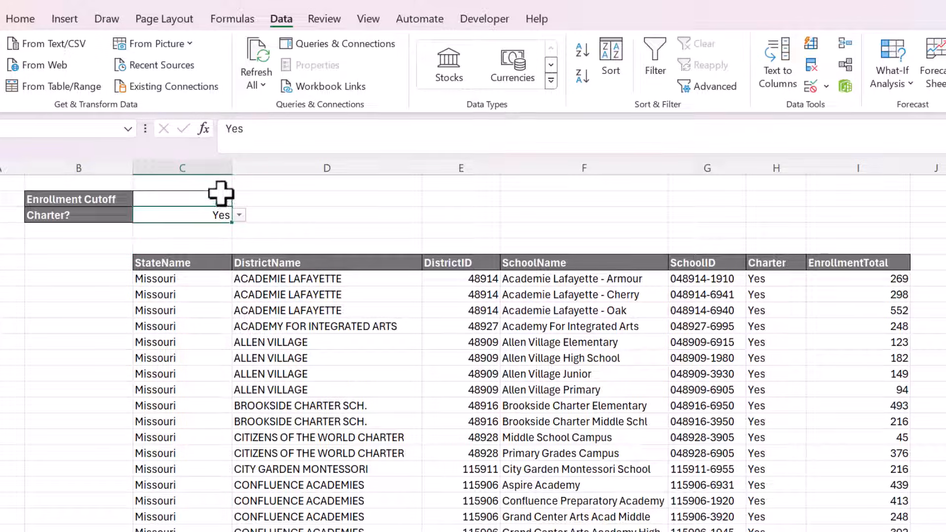
key(BackSpace)
key(Return)
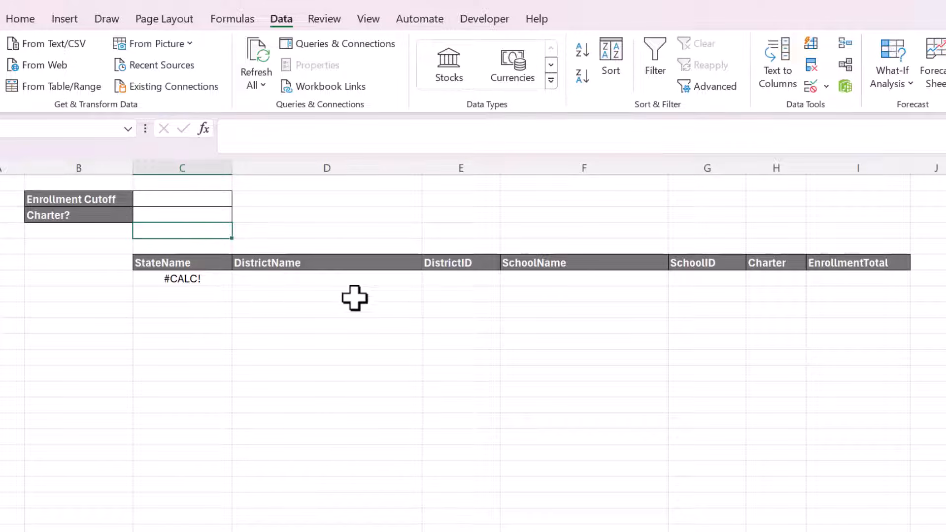
click(189, 216)
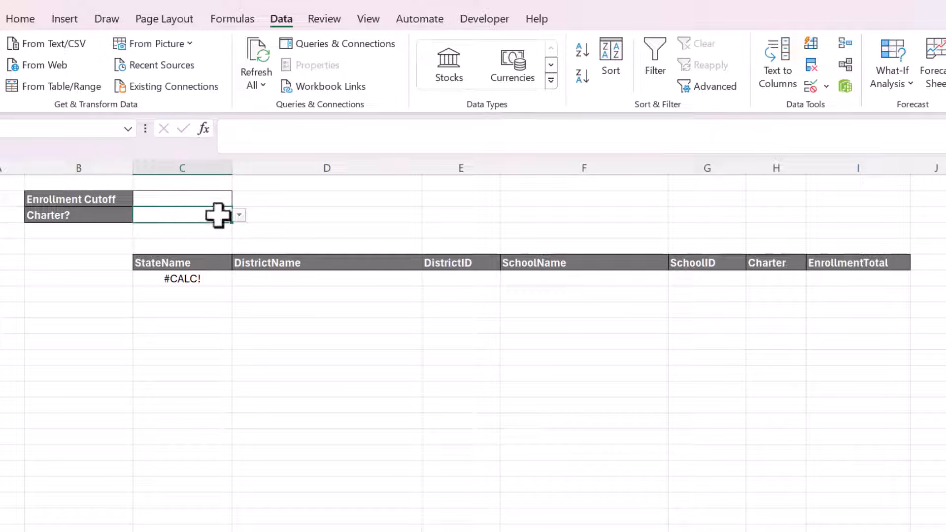
click(239, 215)
click(212, 229)
click(264, 232)
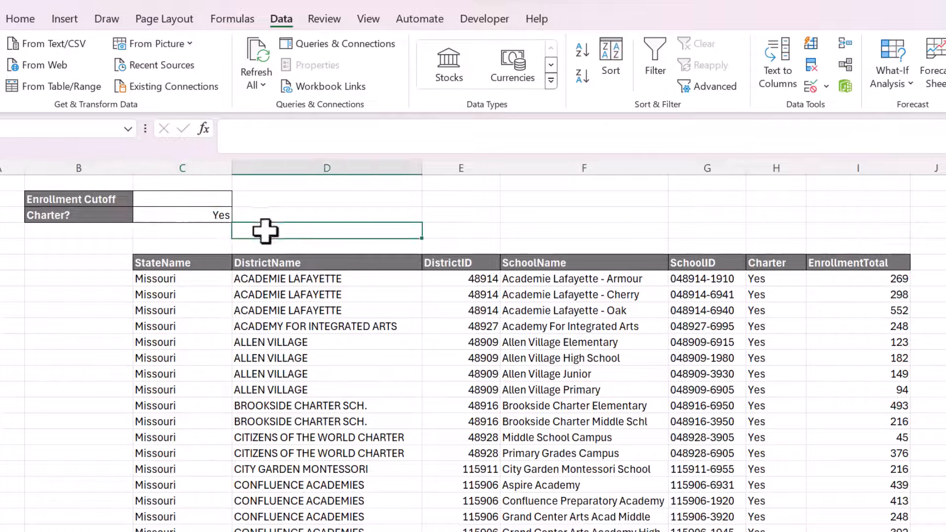
Inspect the FILTER formula in C7 and the Charter? criterion cell C3 it refers to.
click(165, 278)
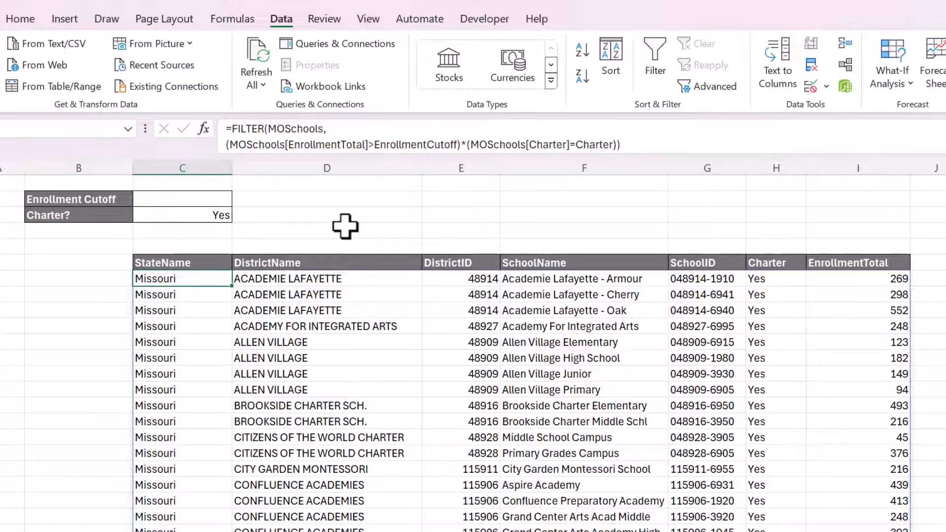
click(214, 217)
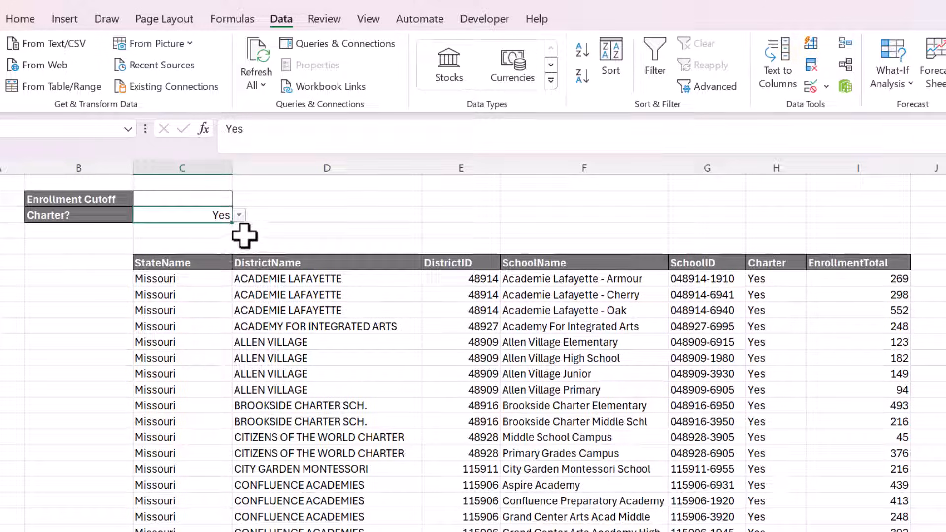
click(207, 269)
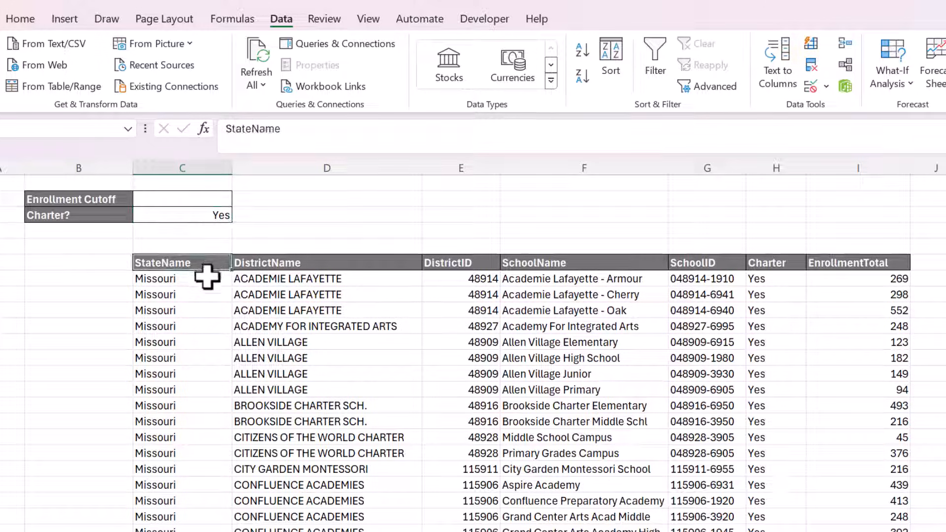
Examine the FILTER formula in C7, going through its MOSchools array, the enrollment condition, the multiplication operator and the Charter condition.
click(200, 290)
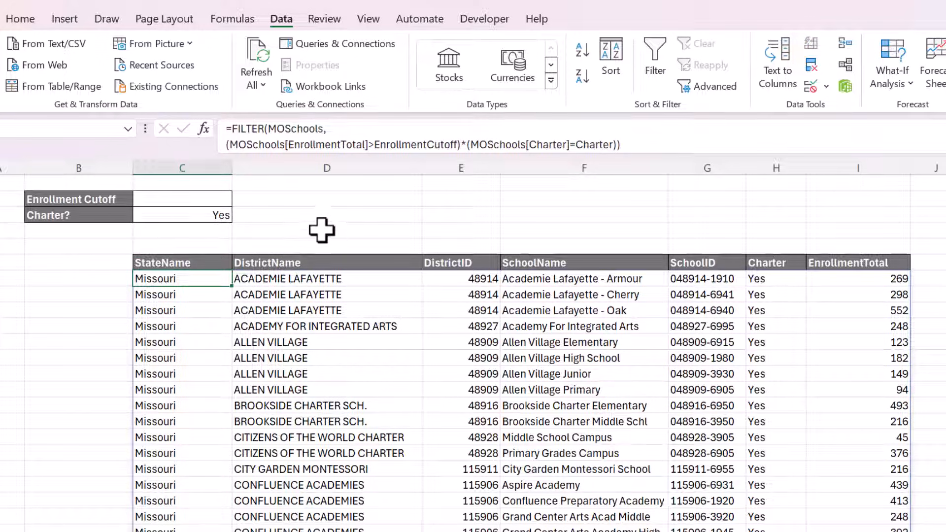
click(467, 144)
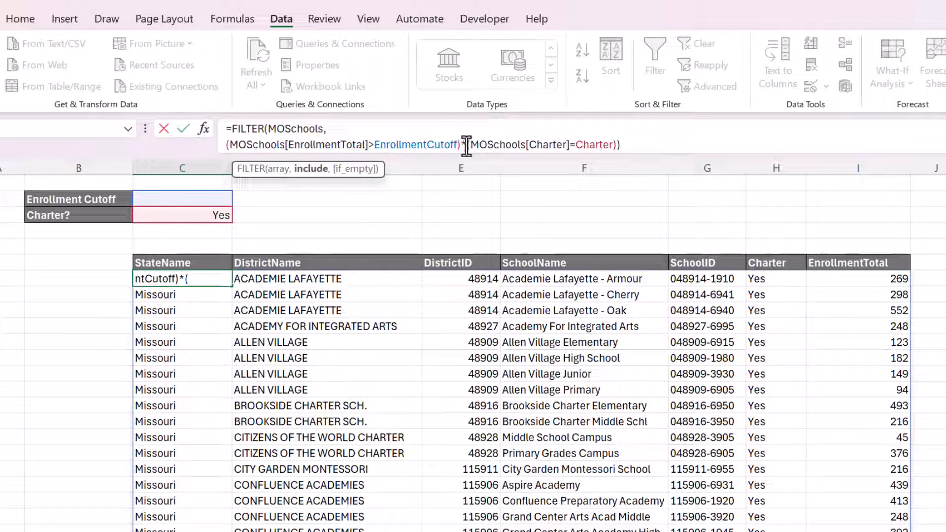
drag(466, 145, 619, 142)
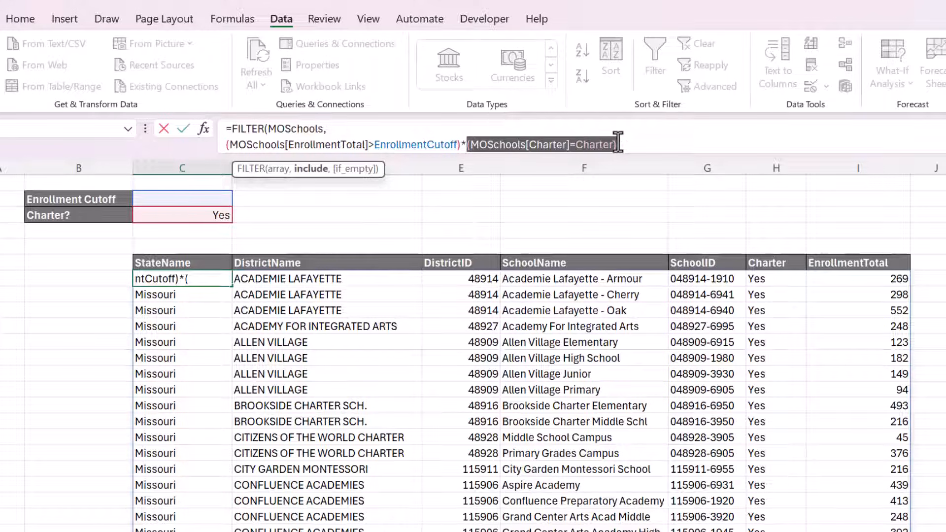
click(464, 144)
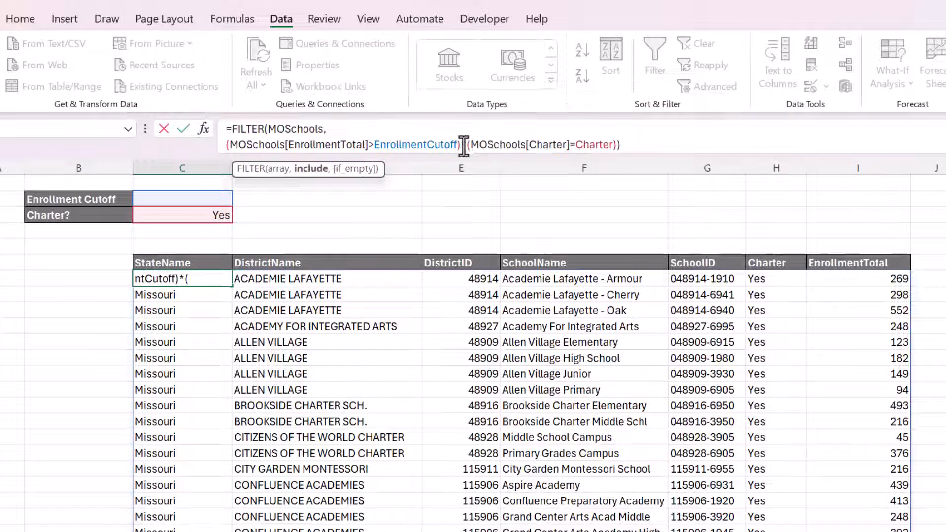
click(234, 131)
drag(289, 128, 323, 129)
click(328, 129)
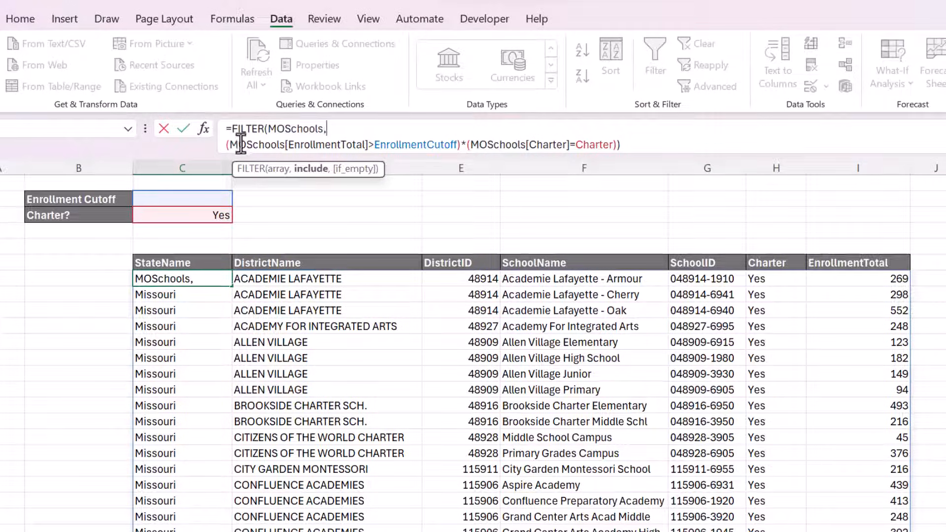
drag(224, 147, 464, 148)
click(465, 148)
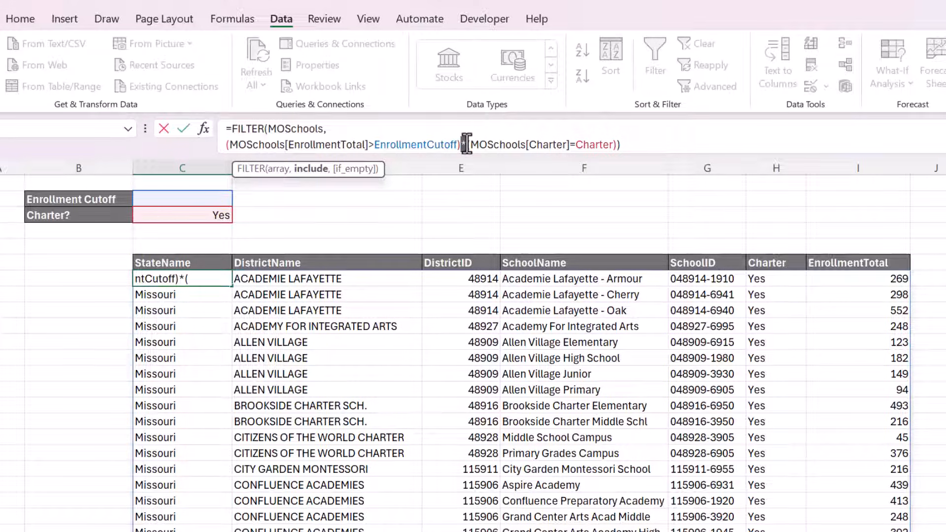
drag(468, 147, 613, 145)
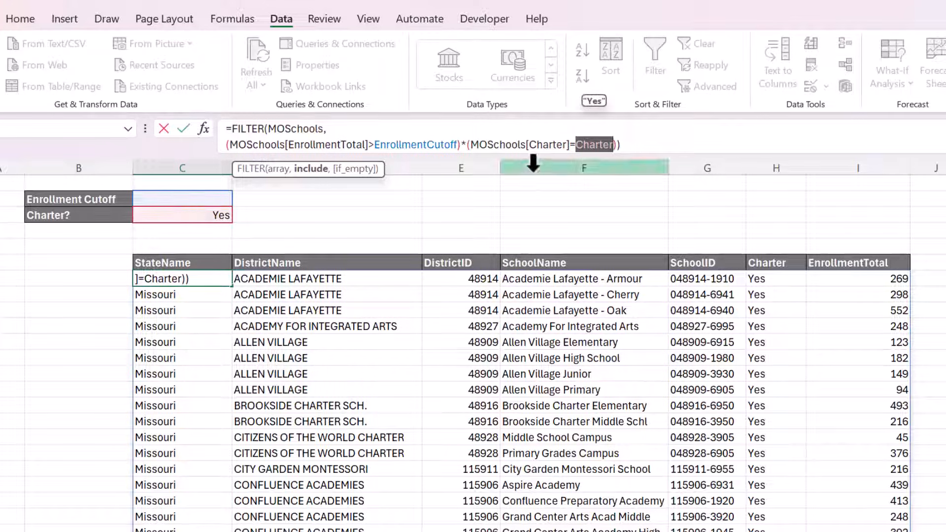
click(617, 146)
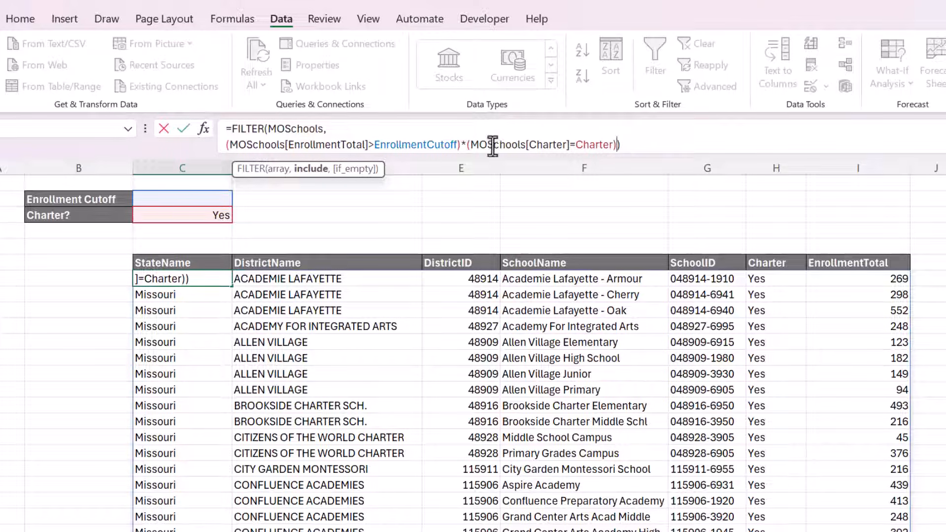
In the C7 formula, open an extra parenthesis before the Charter condition and follow that condition with +() for an OR alternative.
click(466, 144)
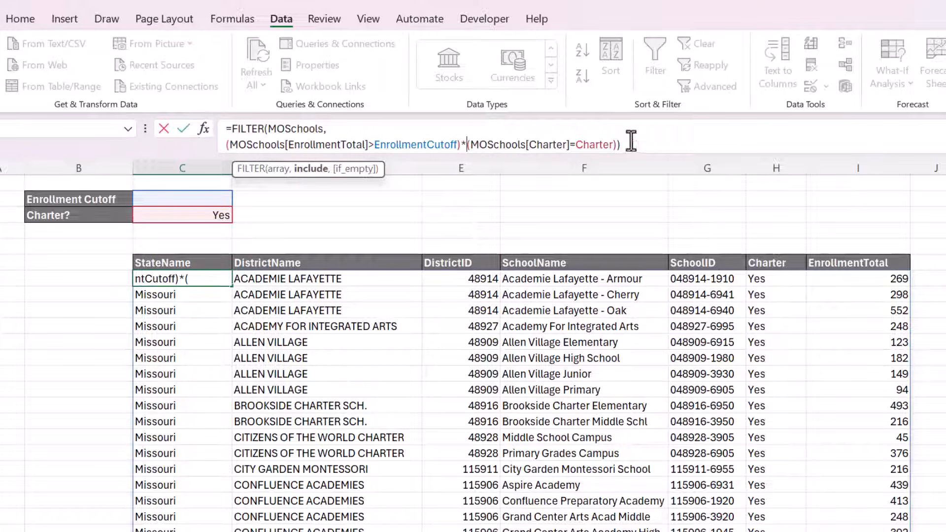
text(()
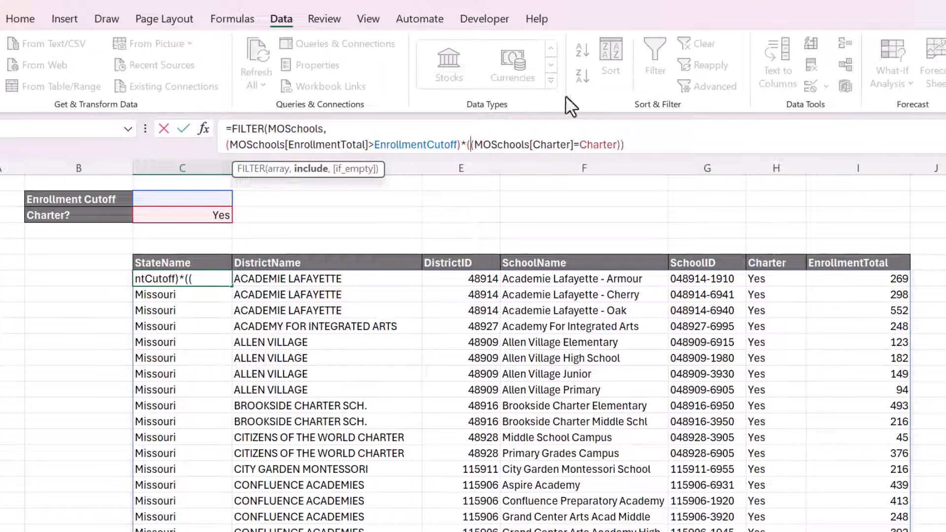
click(641, 144)
drag(469, 145, 610, 143)
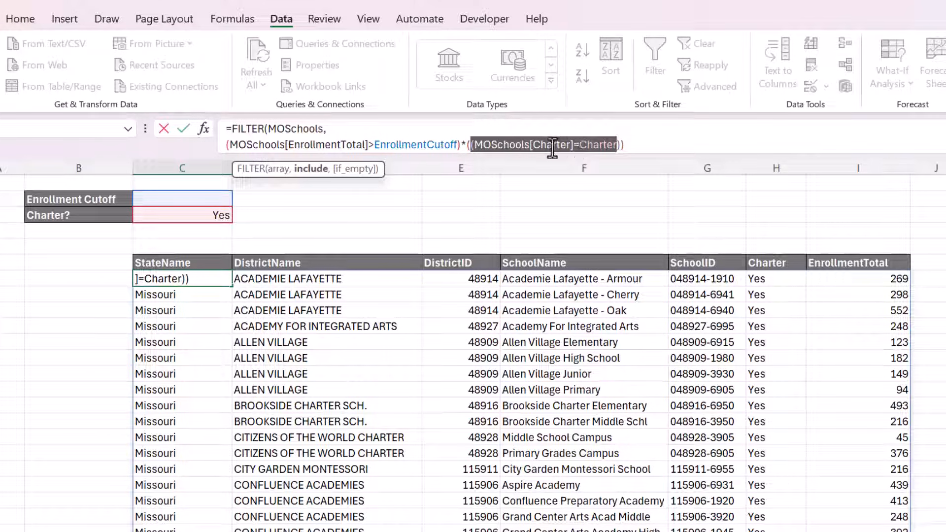
click(616, 144)
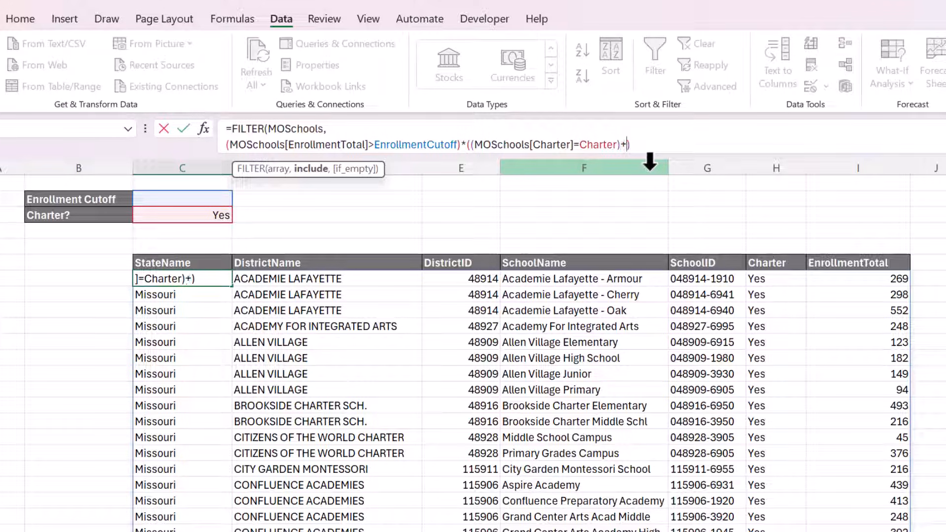
click(469, 144)
text(()
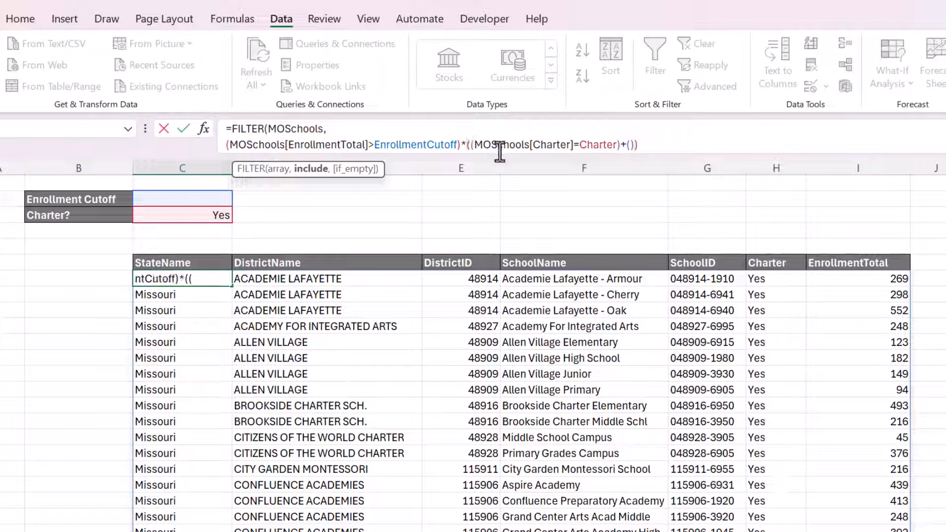
Break the C7 formula so the Charter criteria group starts on its own line, and expand the formula bar to show everything.
key(alt+Return)
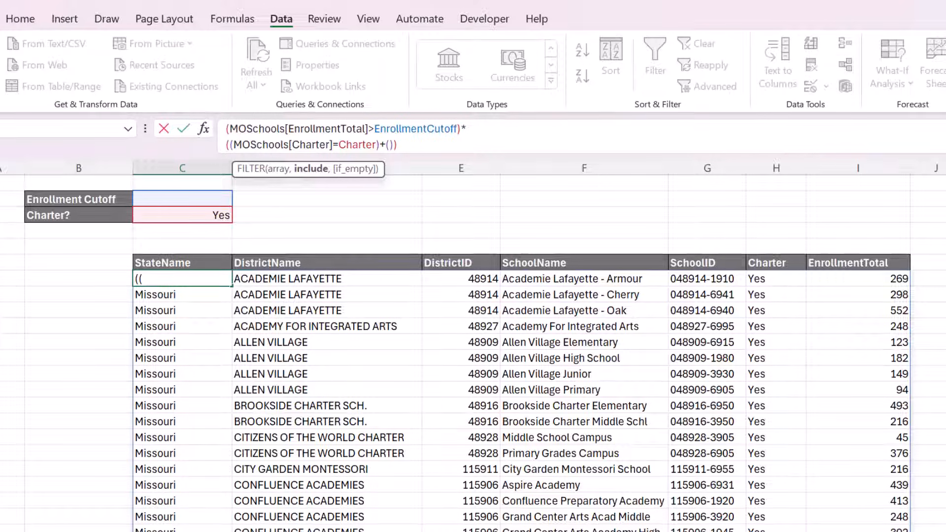
key(ctrl+shift+u)
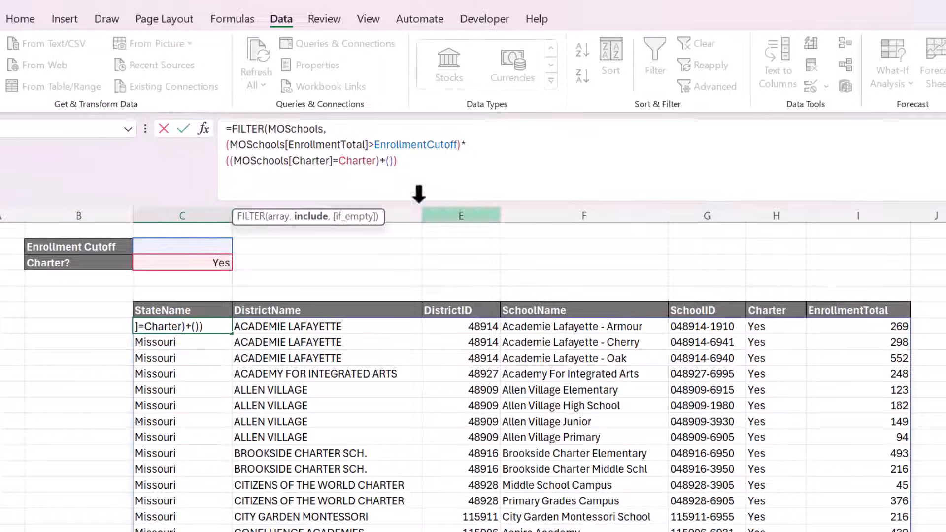
drag(479, 146, 383, 165)
click(290, 160)
click(413, 161)
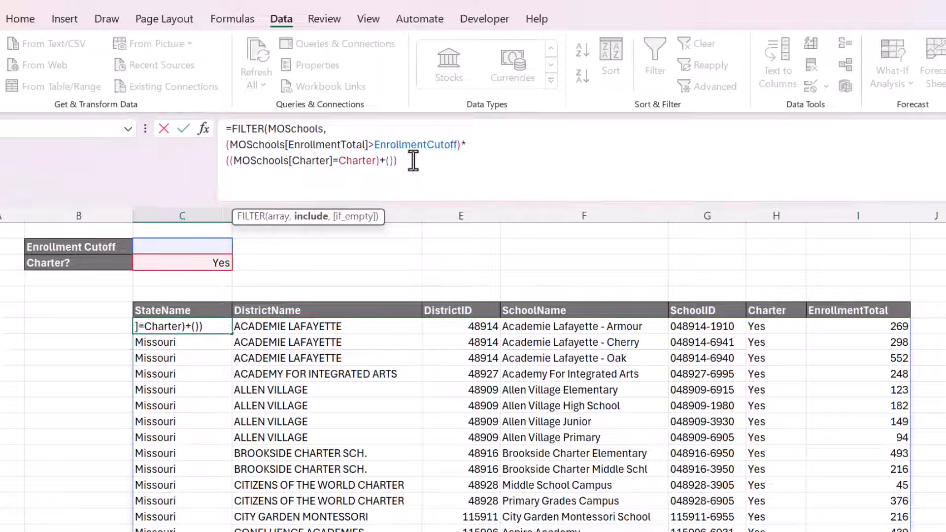
Add the missing closing parenthesis at the end of the FILTER formula.
drag(231, 161, 372, 164)
click(381, 162)
text())
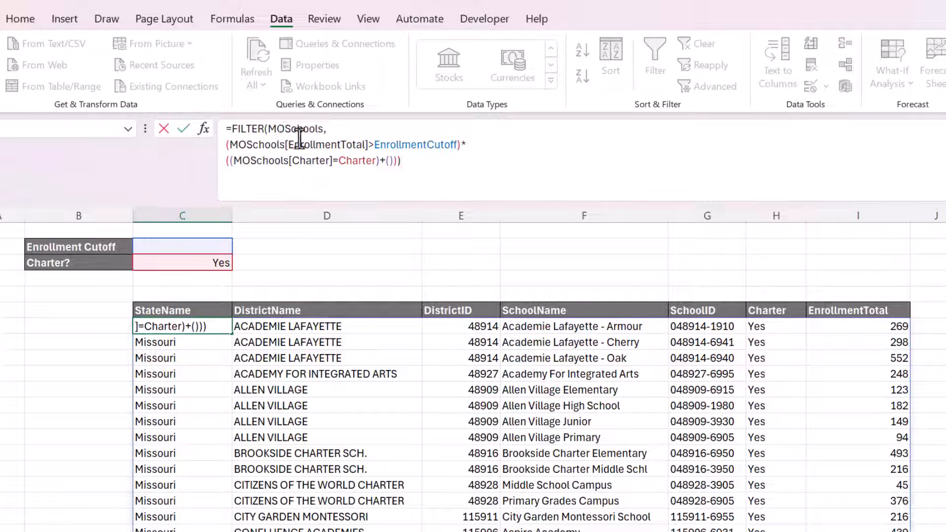
Fill the empty parentheses after the plus sign with ISBLANK(Charter).
click(393, 162)
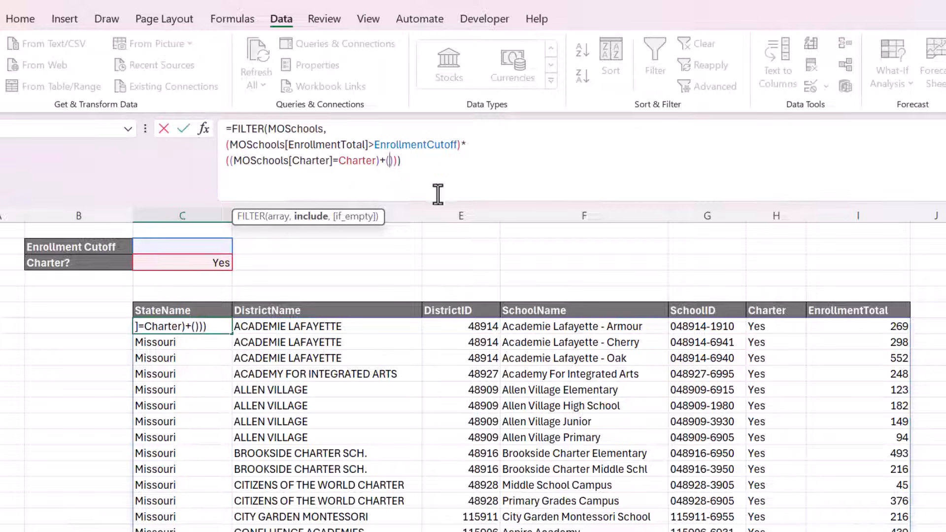
text(ISBLANK)
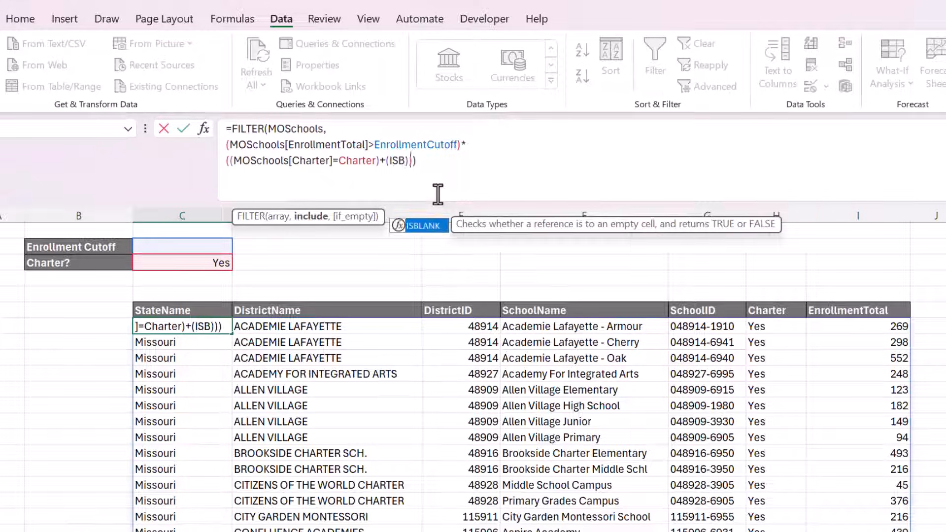
text(()
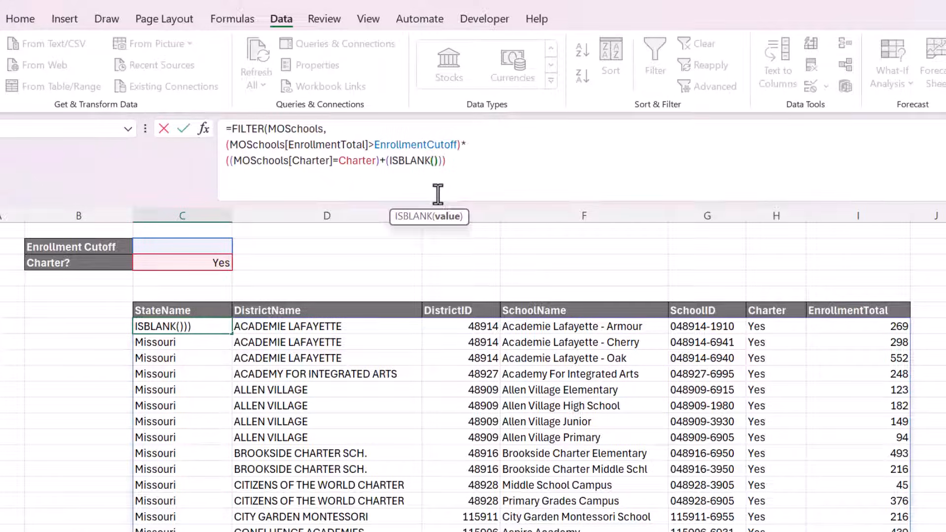
text())
key(Left)
text(Charter)
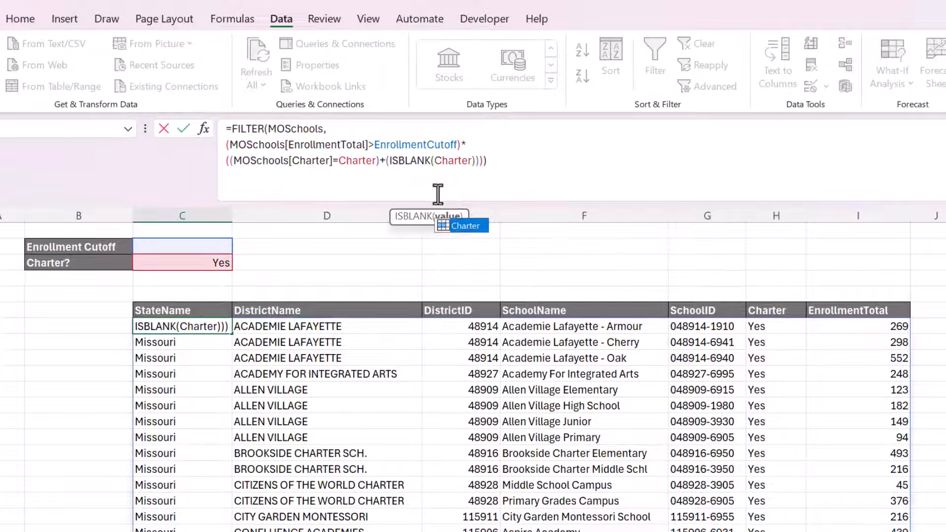
key(Tab)
click(518, 164)
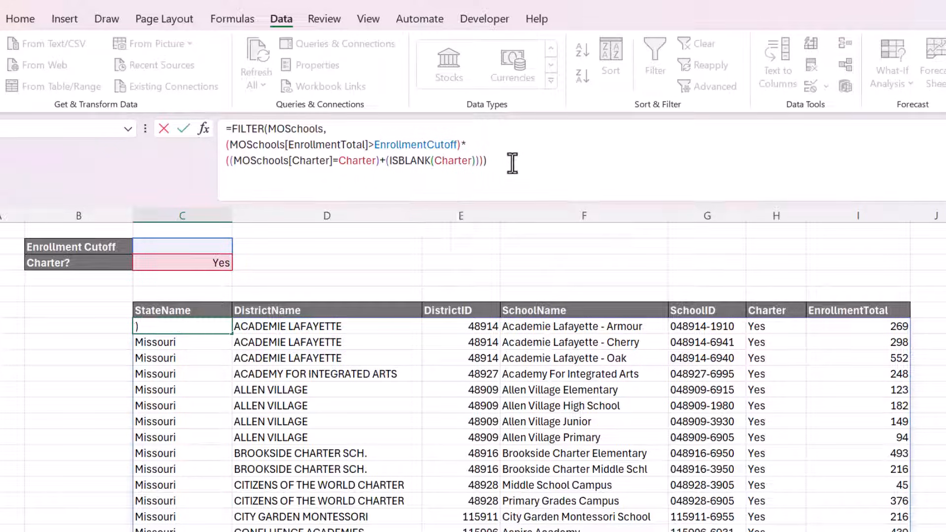
Review the array, enrollment condition and Charter-or-blank group of the FILTER formula, and commit it in C7.
double_click(294, 129)
drag(229, 144, 464, 145)
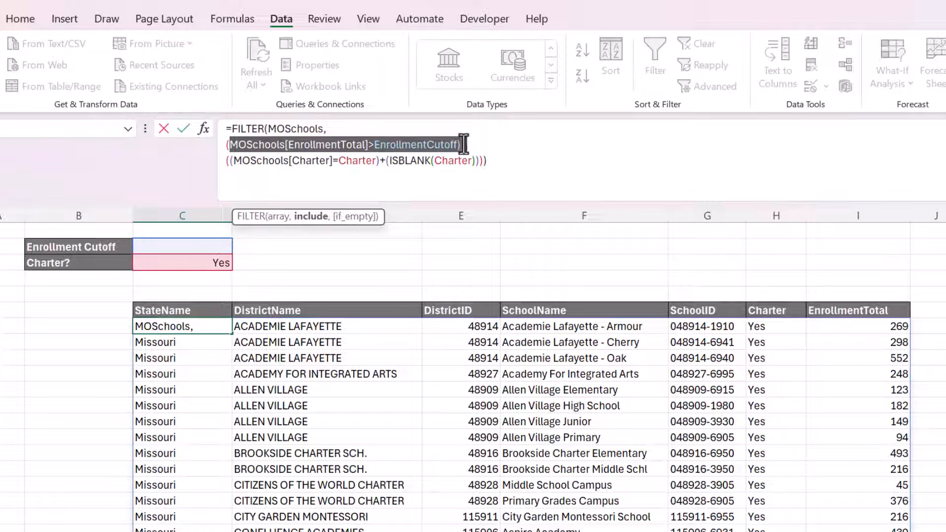
click(464, 145)
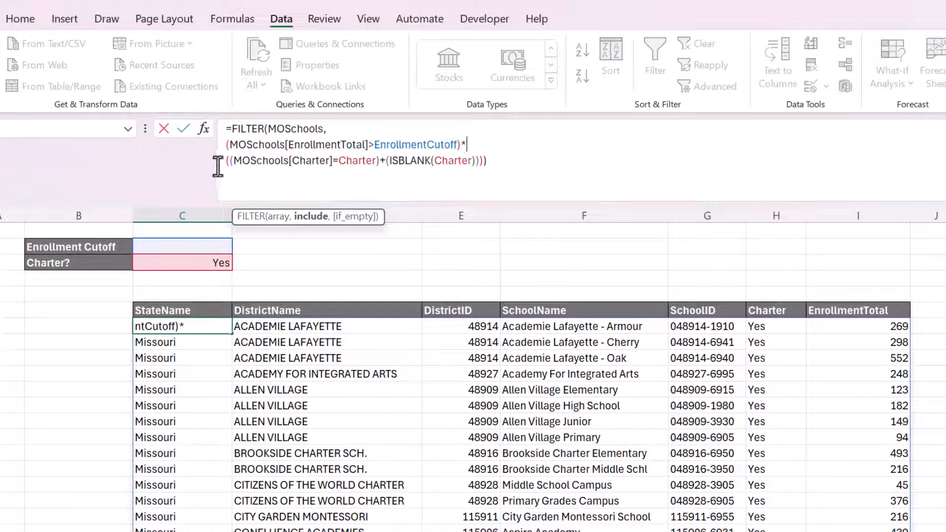
drag(231, 160, 498, 158)
click(515, 164)
key(Return)
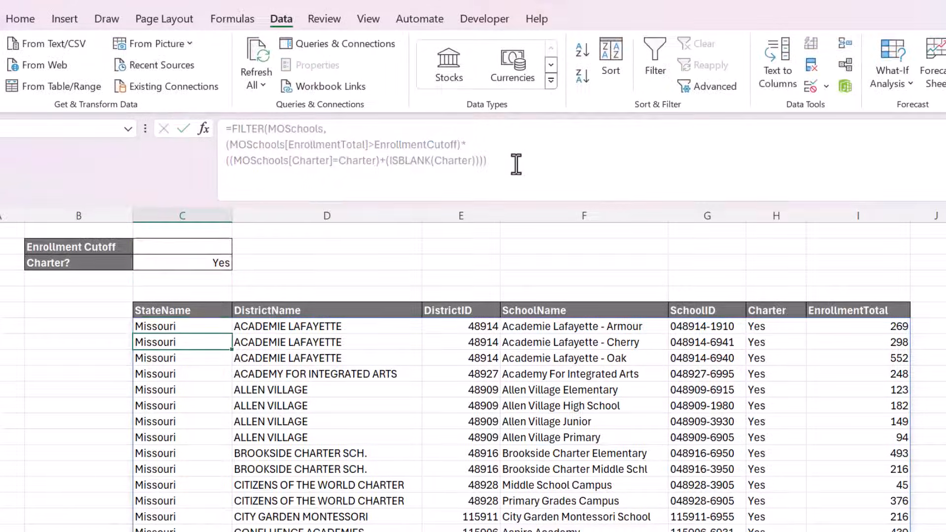
Clear the Charter? criterion in C3 and check the Charter column of the filtered schools.
click(220, 251)
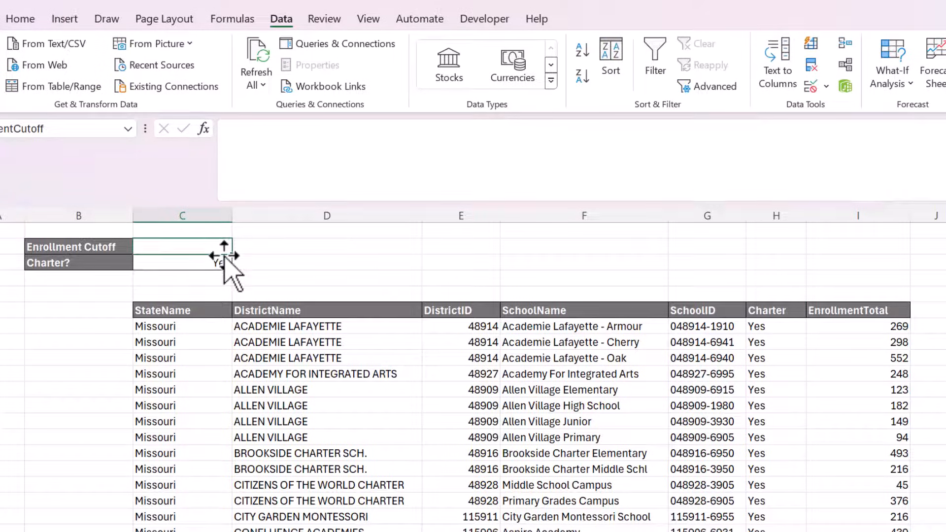
click(214, 265)
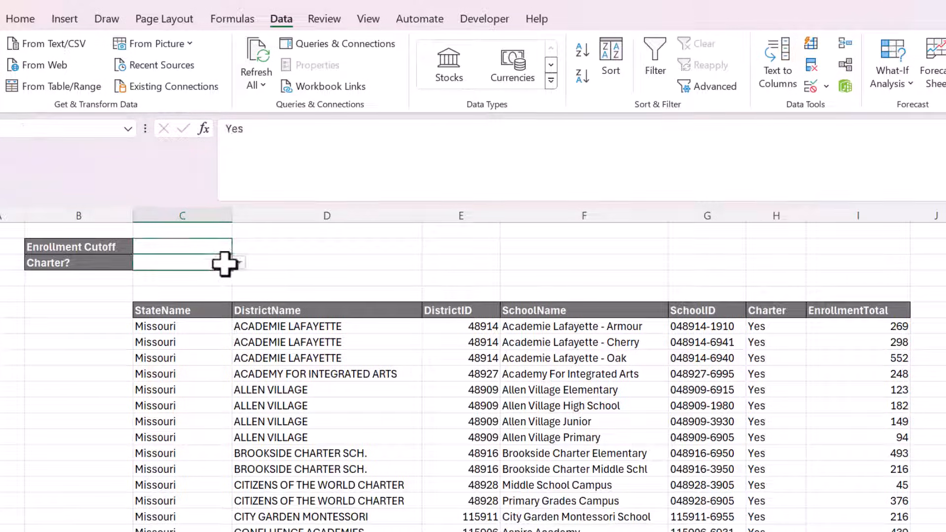
key(Delete)
click(363, 258)
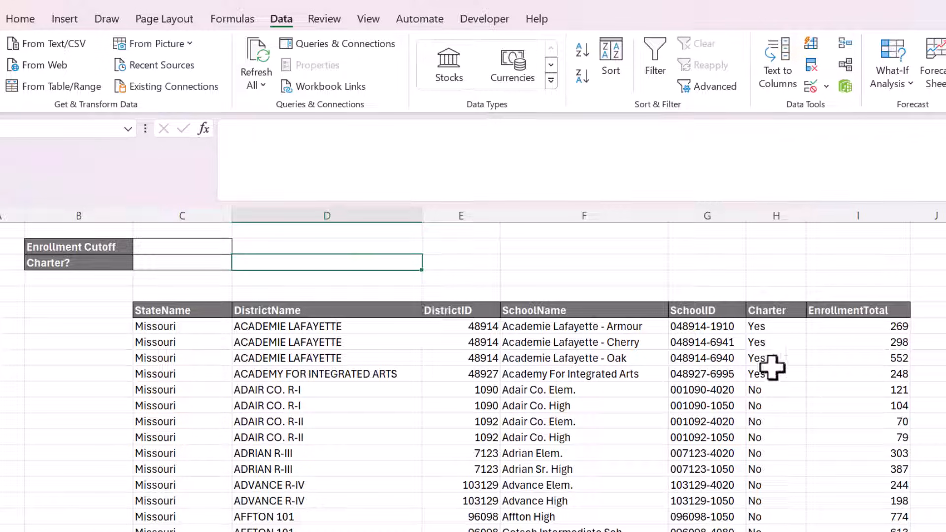
drag(767, 374, 775, 471)
click(779, 530)
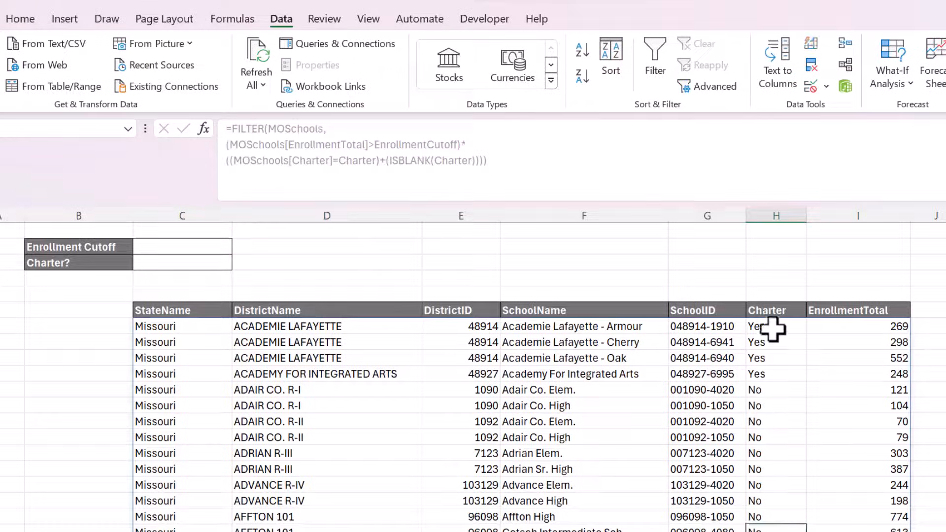
drag(772, 329, 775, 445)
click(363, 274)
Test an Enrollment Cutoff of 100 in C2 with the Charter? criterion blank.
click(208, 243)
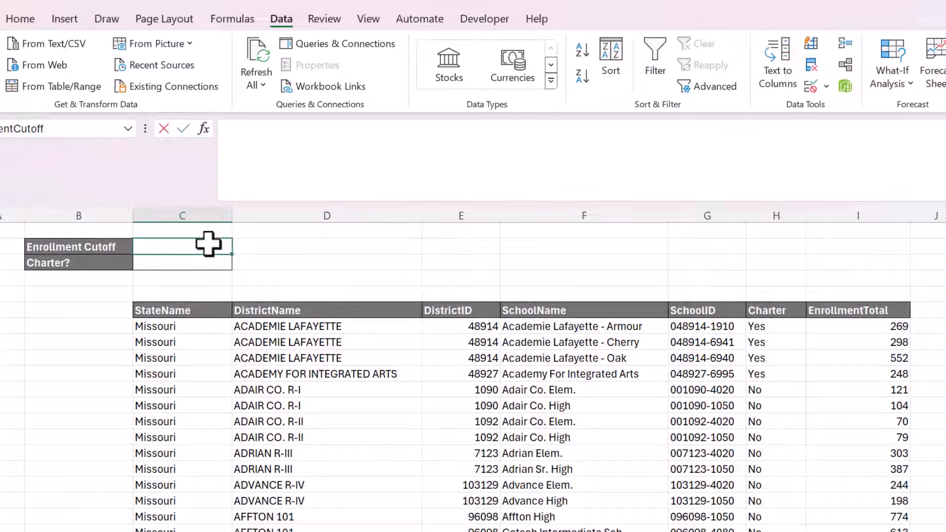
text(100)
key(Return)
Set the Enrollment Cutoff in C2 to 1000 and look through the filtered school list.
click(209, 243)
text(1)
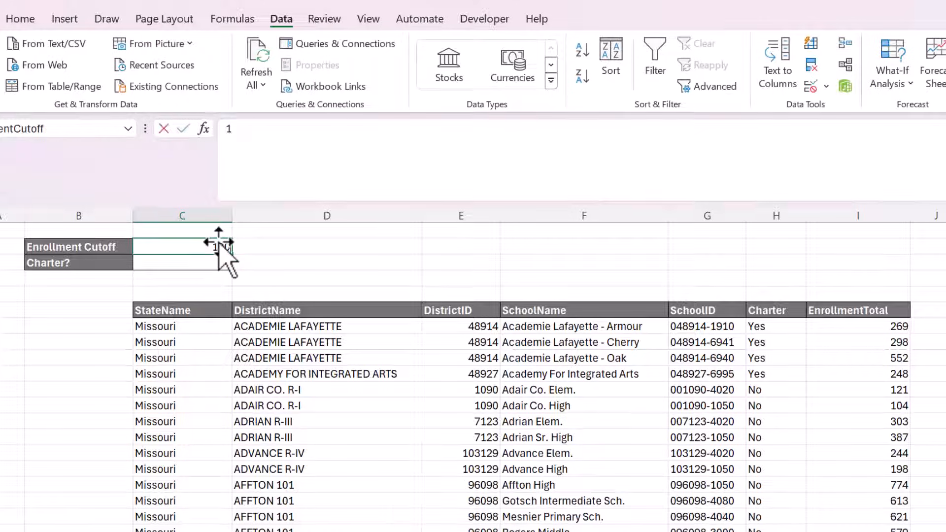
text(000)
key(Return)
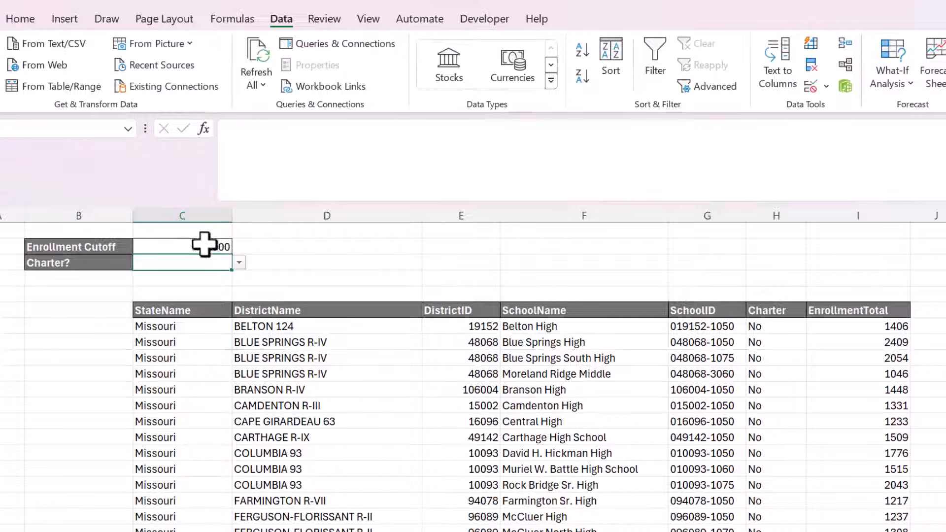
scroll(635, 385, down, 9)
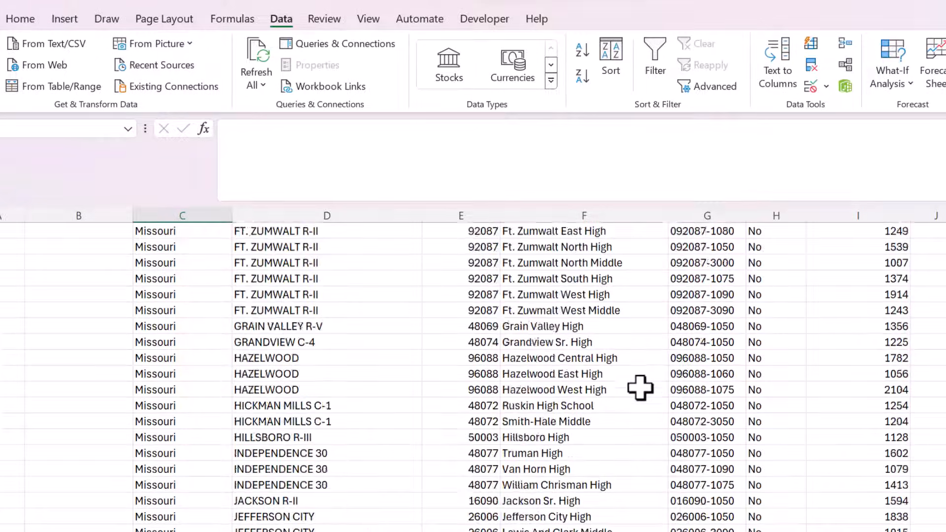
scroll(640, 388, down, 20)
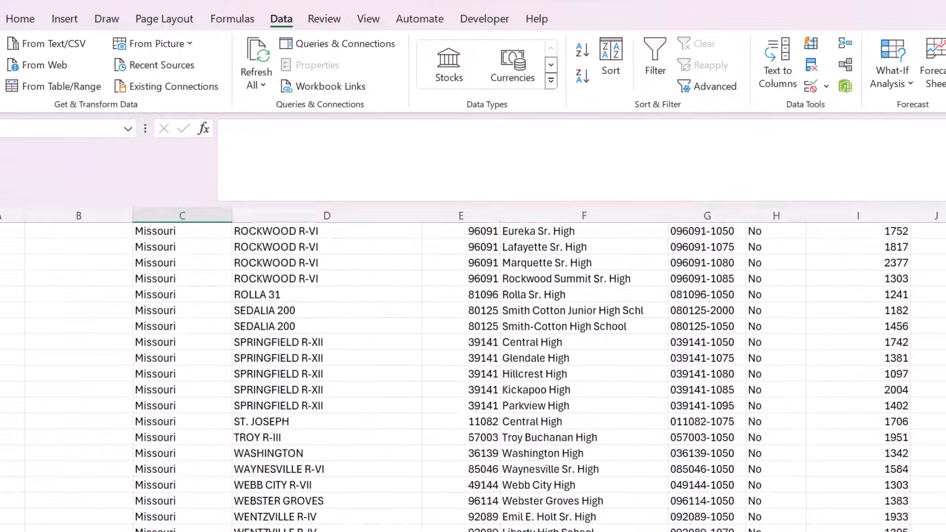
scroll(542, 384, up, 20)
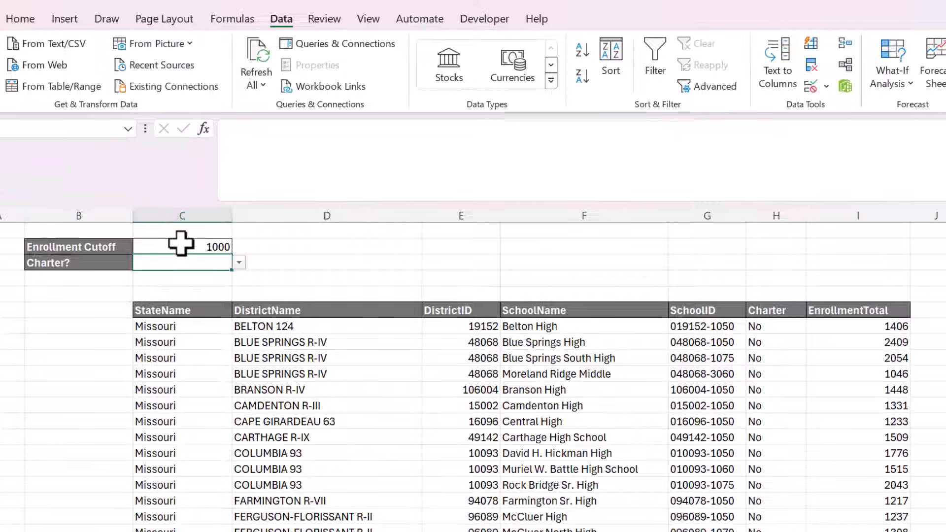
Test an Enrollment Cutoff of 500 in C2 with Charter? blank, and check the Charter column of the filtered schools.
click(180, 242)
text(500)
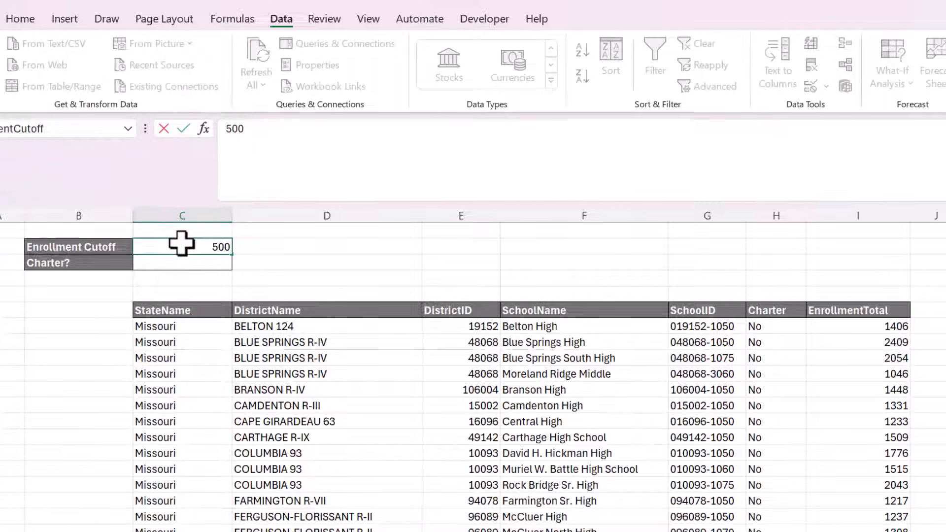
key(Return)
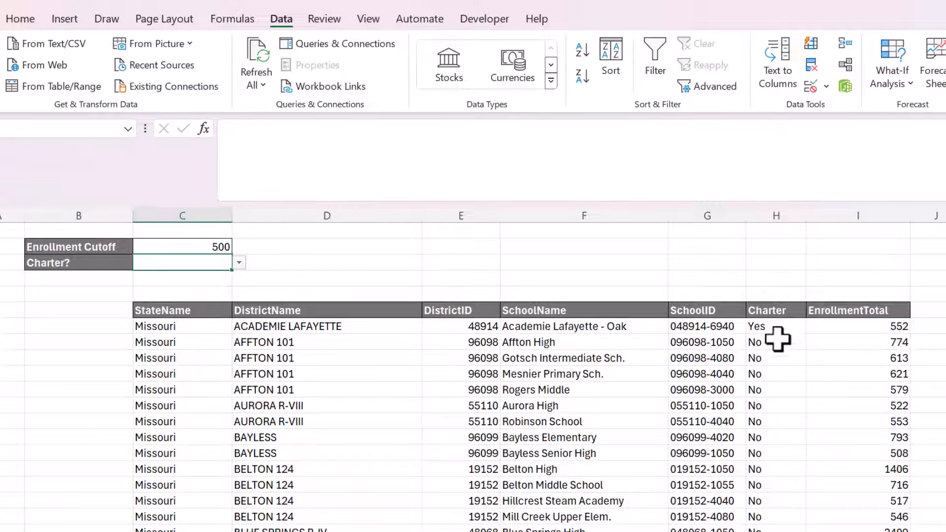
drag(778, 331, 777, 415)
click(612, 386)
drag(773, 328, 775, 406)
click(365, 281)
click(70, 291)
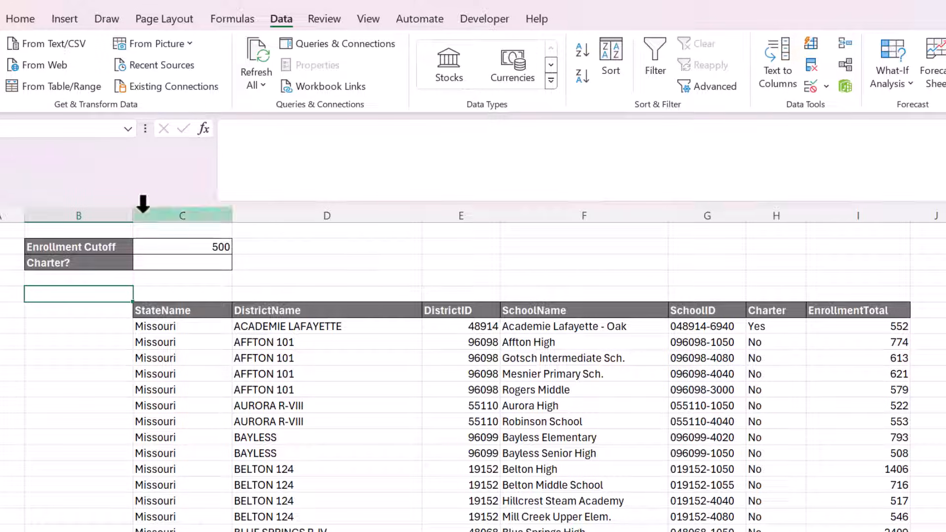
Test the Charter? criterion in C3 with Yes and No, and clear it again.
click(217, 262)
click(235, 262)
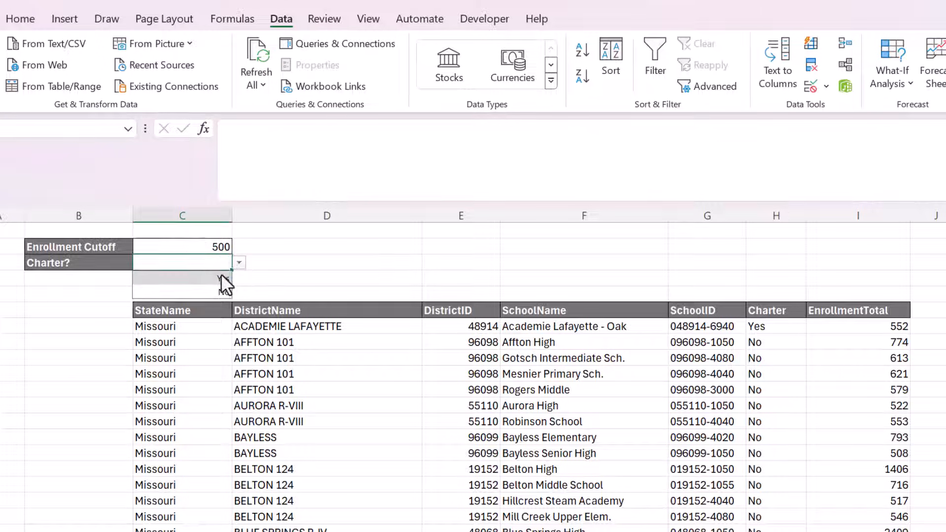
click(221, 274)
click(237, 263)
click(202, 288)
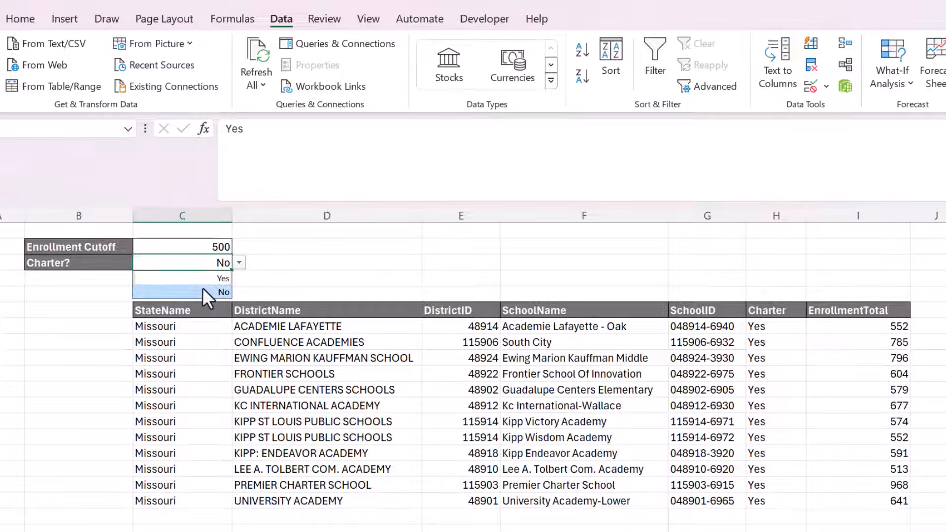
key(Delete)
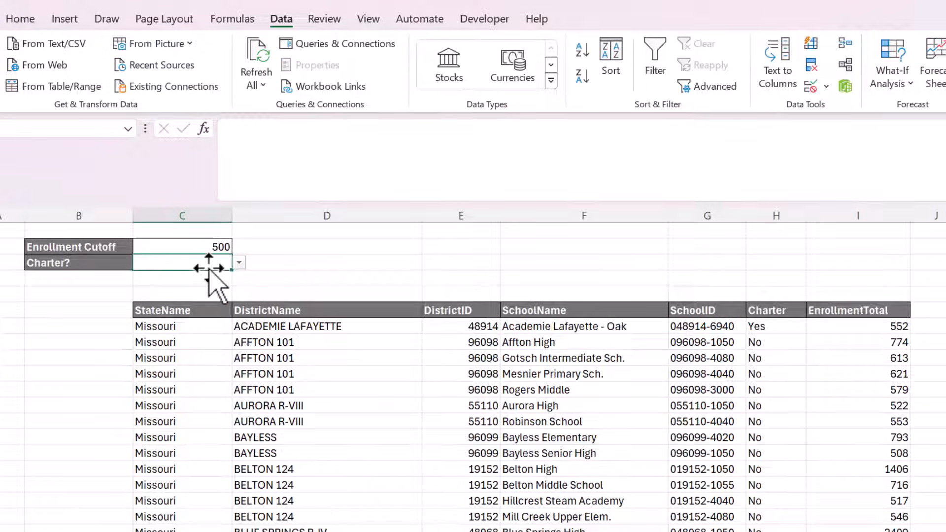
click(332, 275)
click(76, 295)
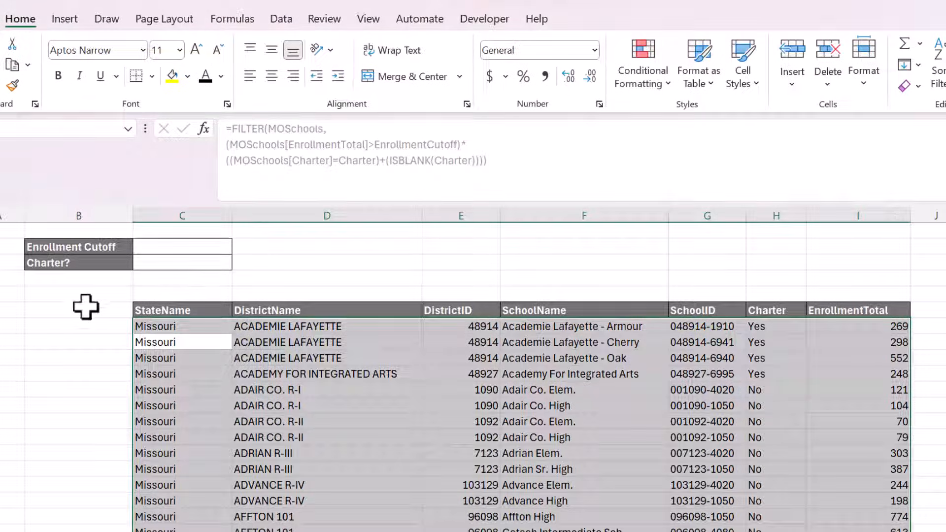
Compare the extent of the unfiltered school list with the results for an Enrollment Cutoff of 2000 in C2, and clear the cutoff.
click(85, 308)
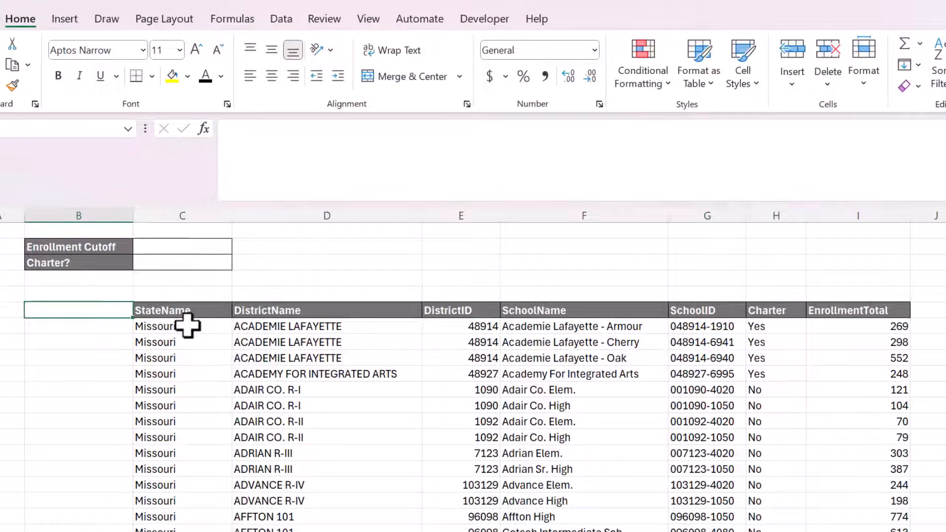
drag(187, 326, 857, 530)
click(88, 392)
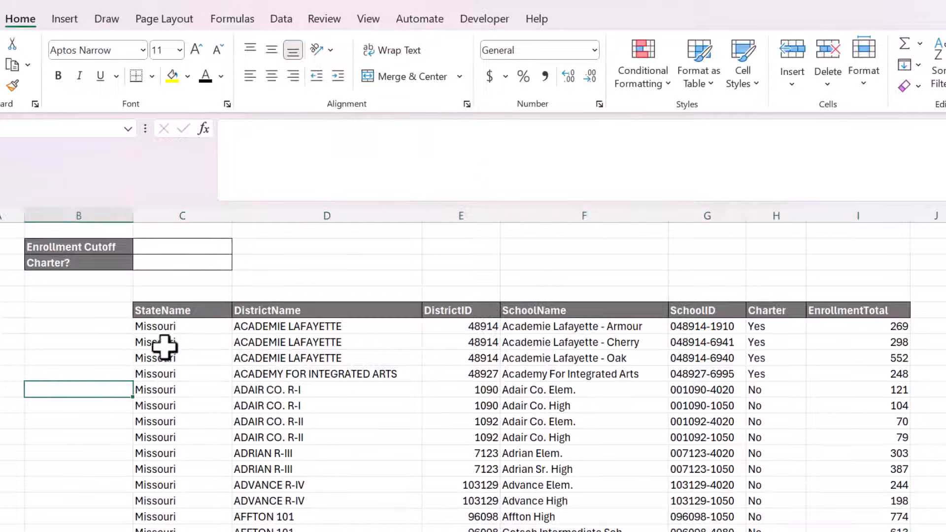
click(193, 357)
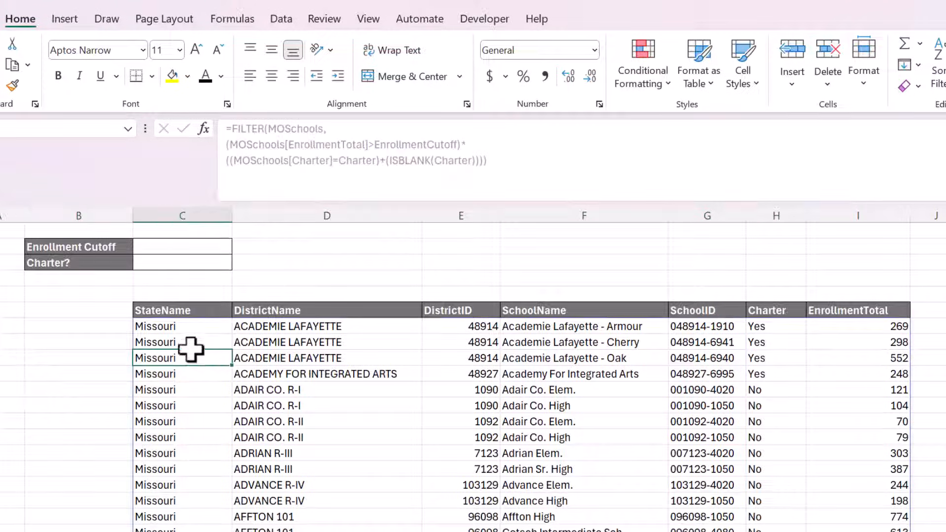
click(175, 247)
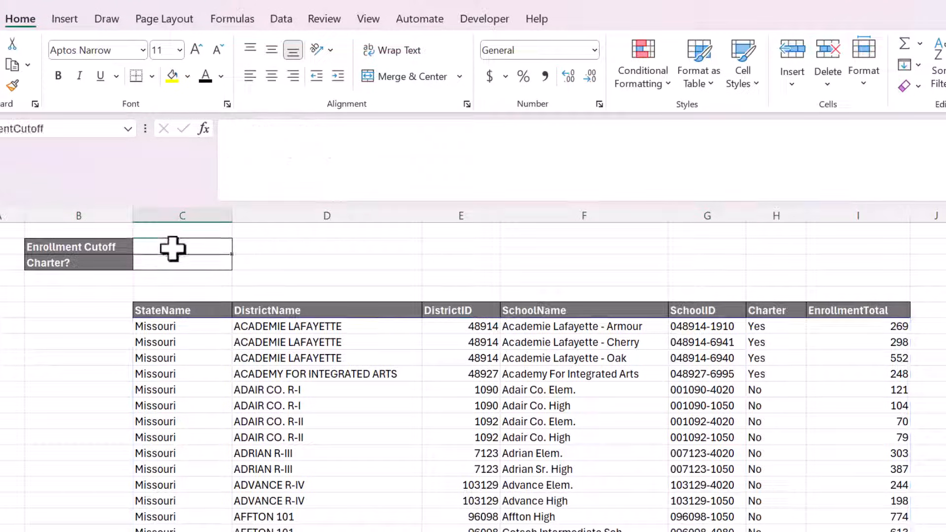
text(2000)
key(Return)
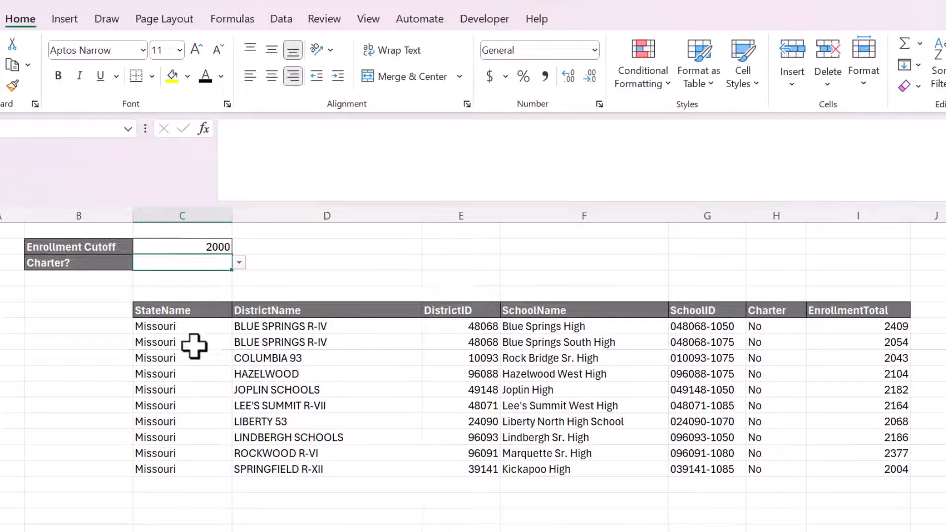
drag(185, 327, 861, 465)
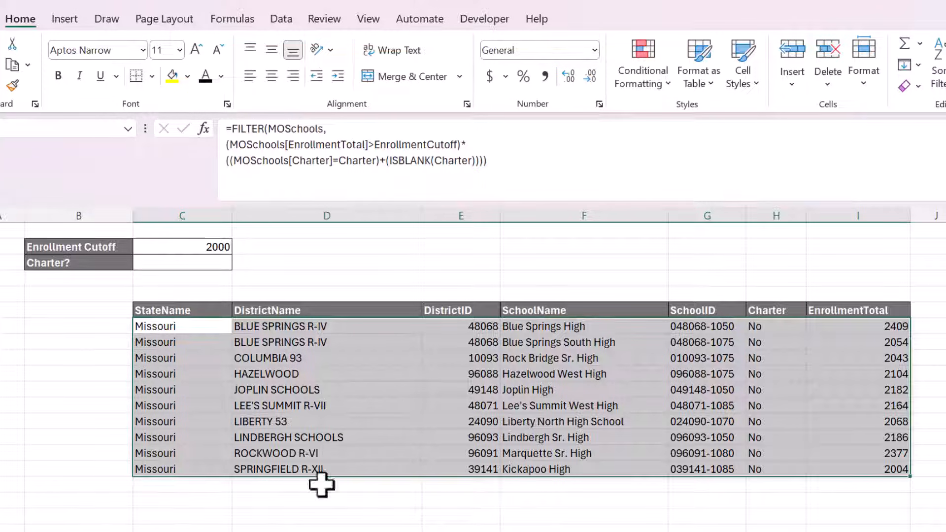
click(81, 294)
click(191, 246)
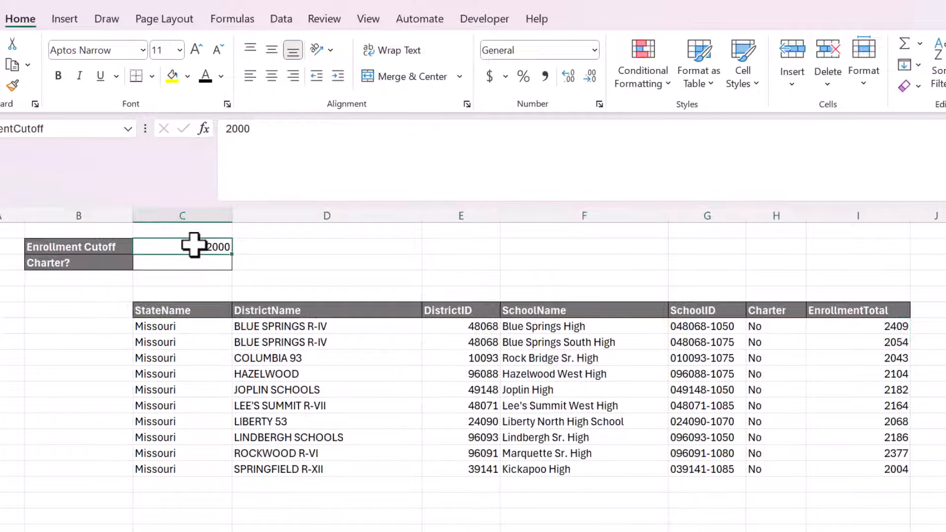
key(Delete)
click(239, 251)
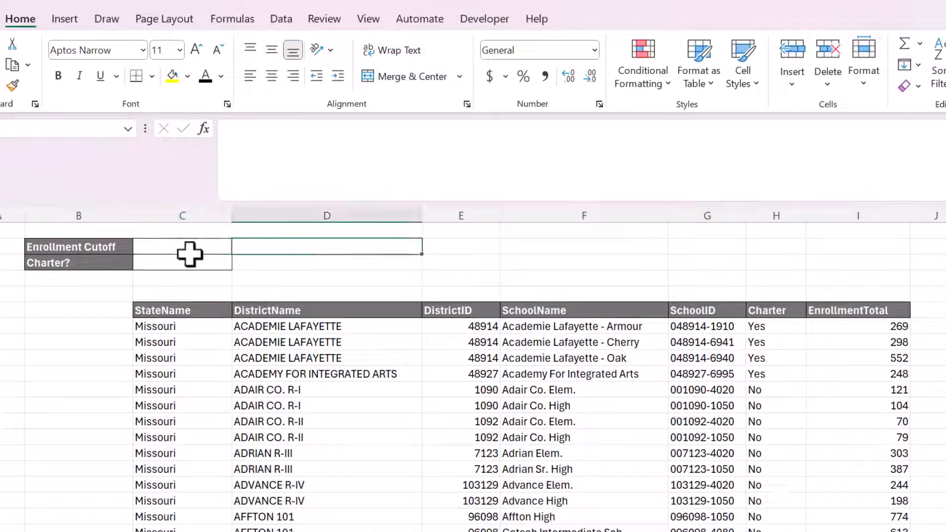
Start a conditional formatting rule on the whole spilled school list that formats only cells with No Blanks.
click(202, 355)
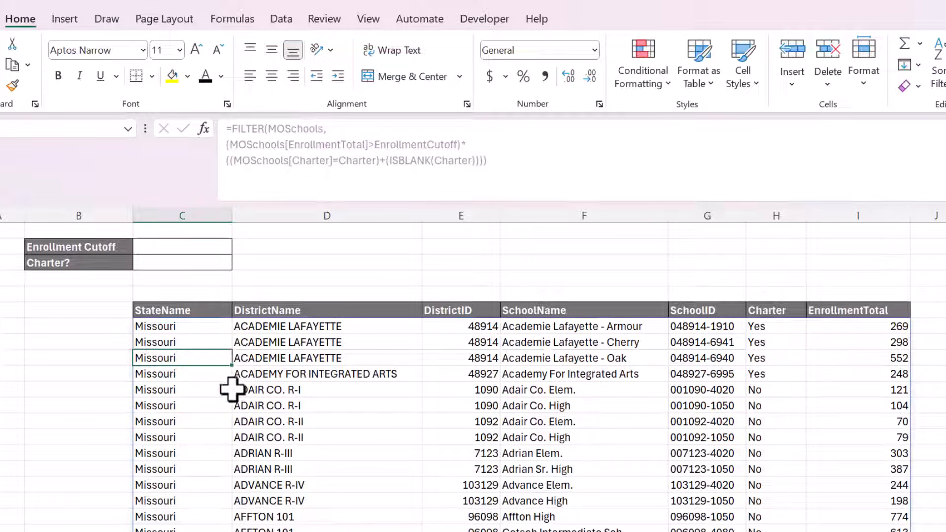
key(ctrl+a)
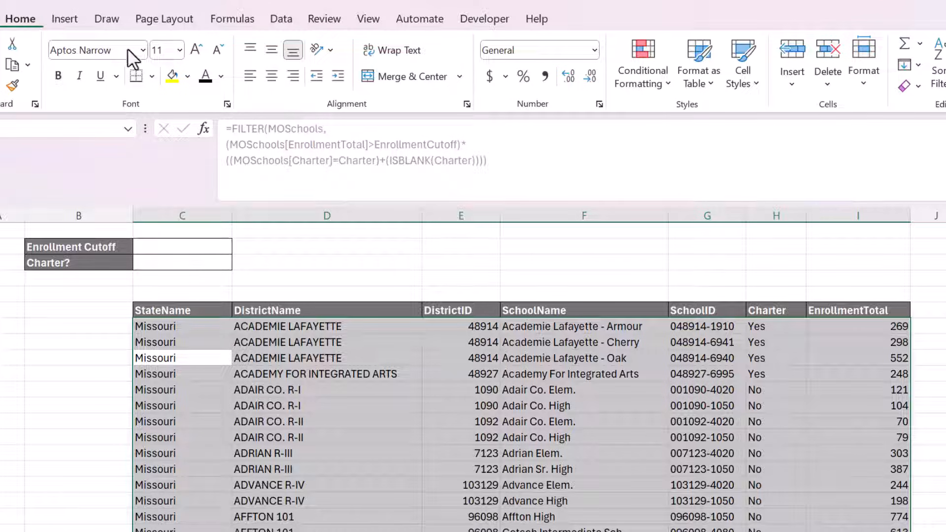
click(653, 83)
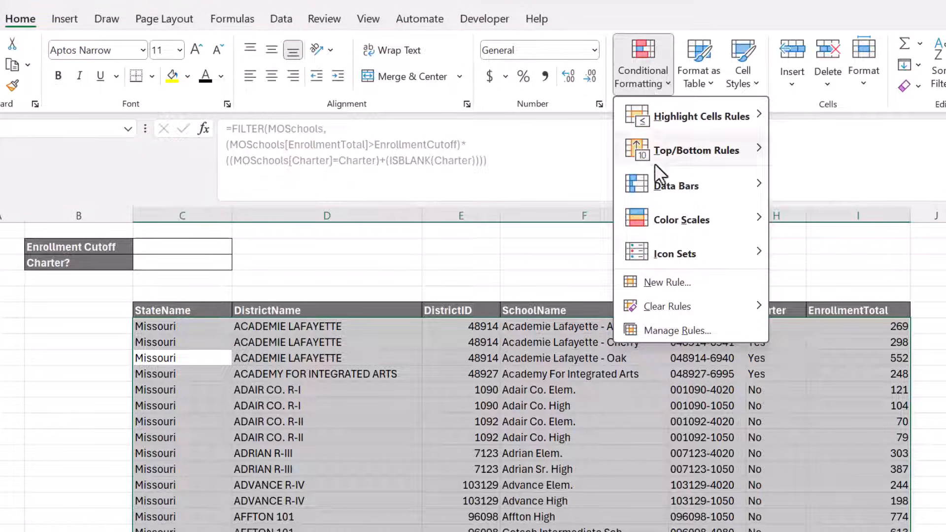
click(702, 280)
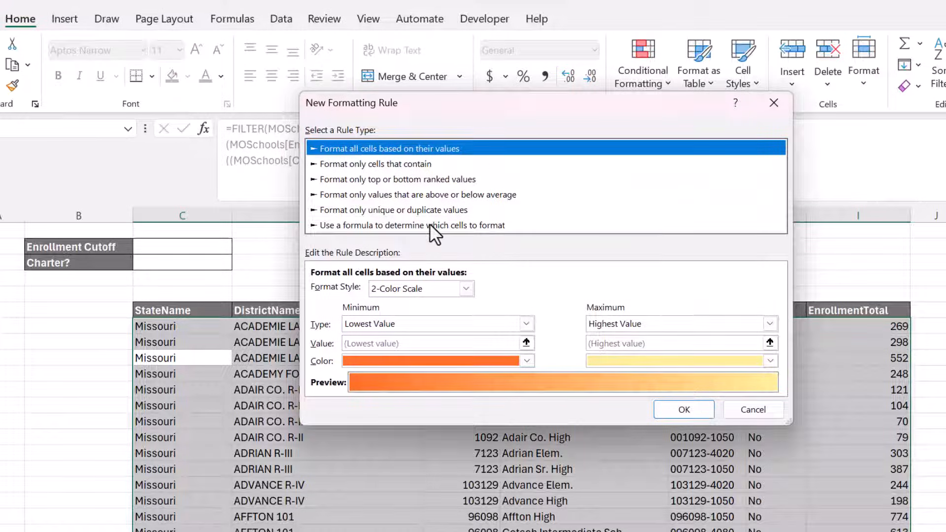
click(359, 164)
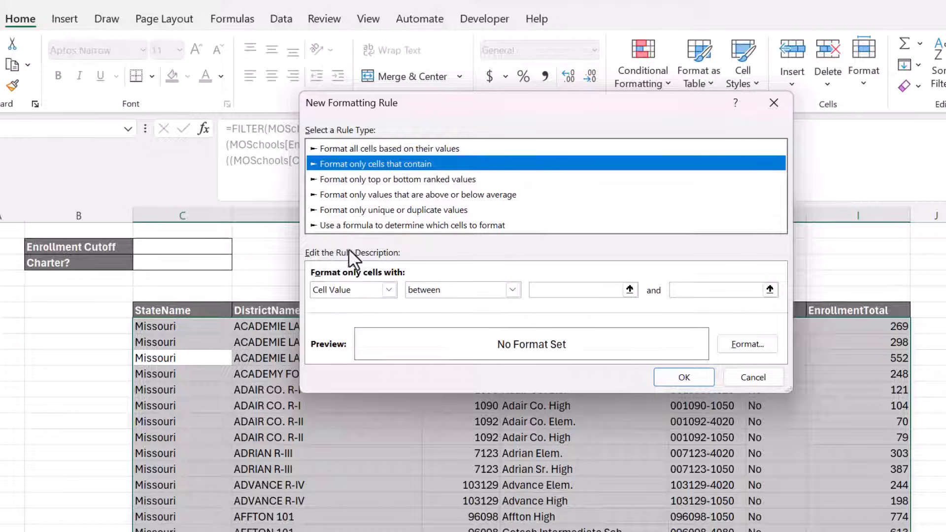
click(337, 290)
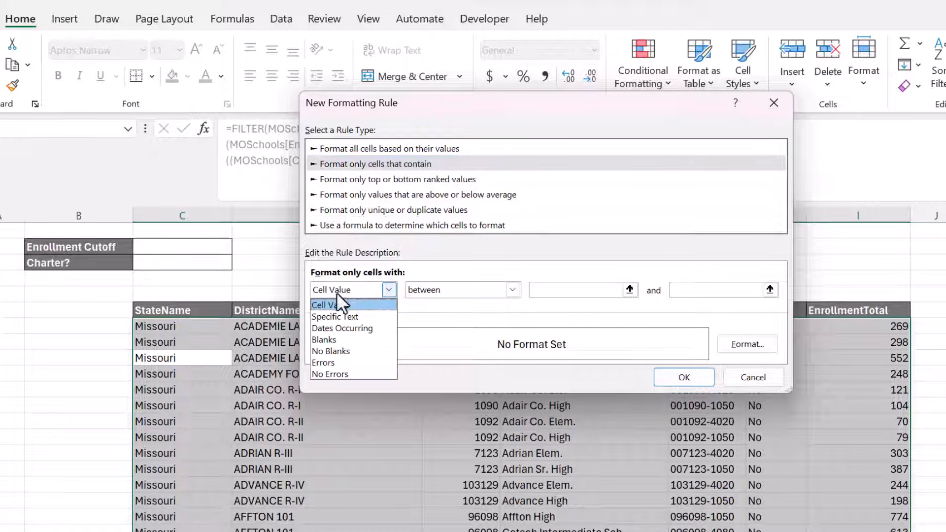
click(333, 351)
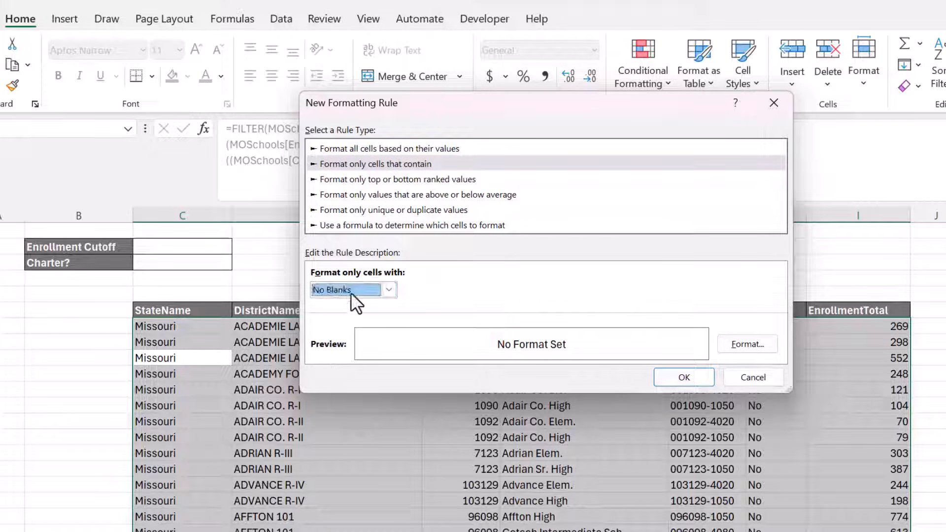
Give the No Blanks rule an outline border format and apply it to the school list.
click(748, 343)
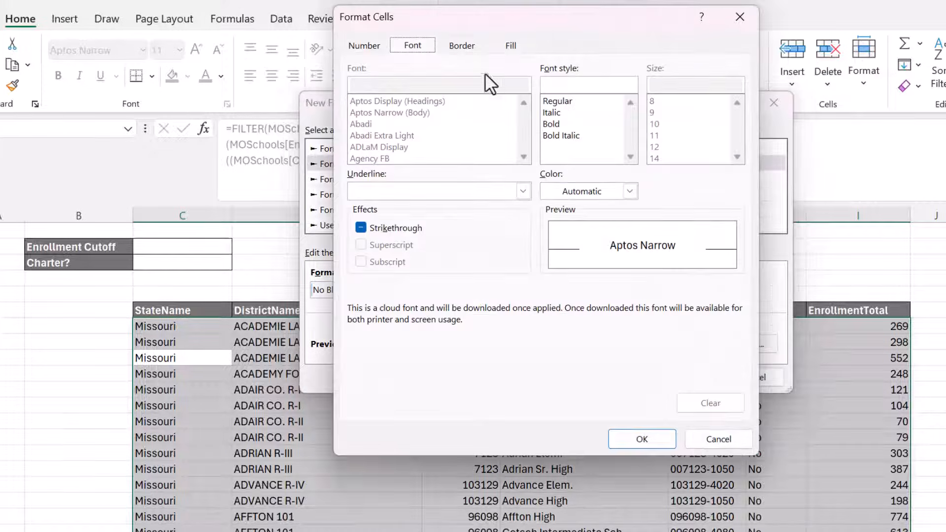
click(471, 43)
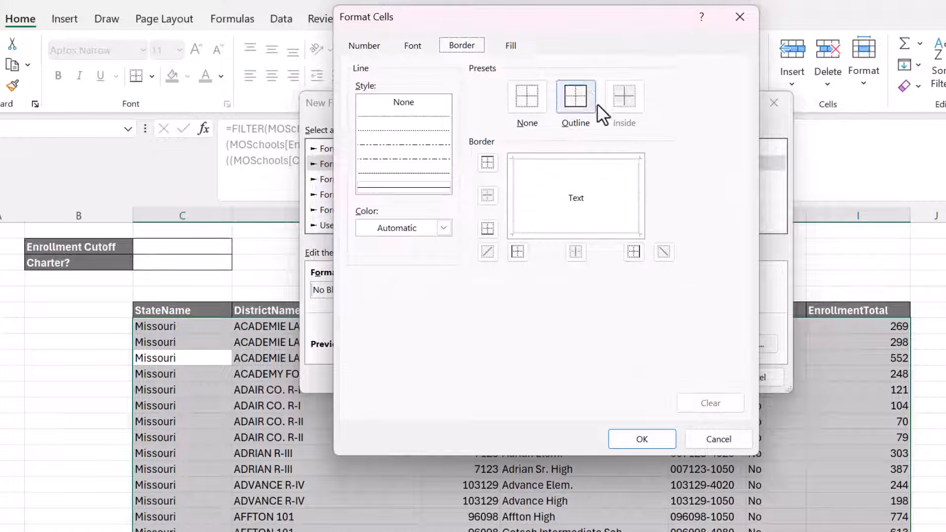
click(581, 100)
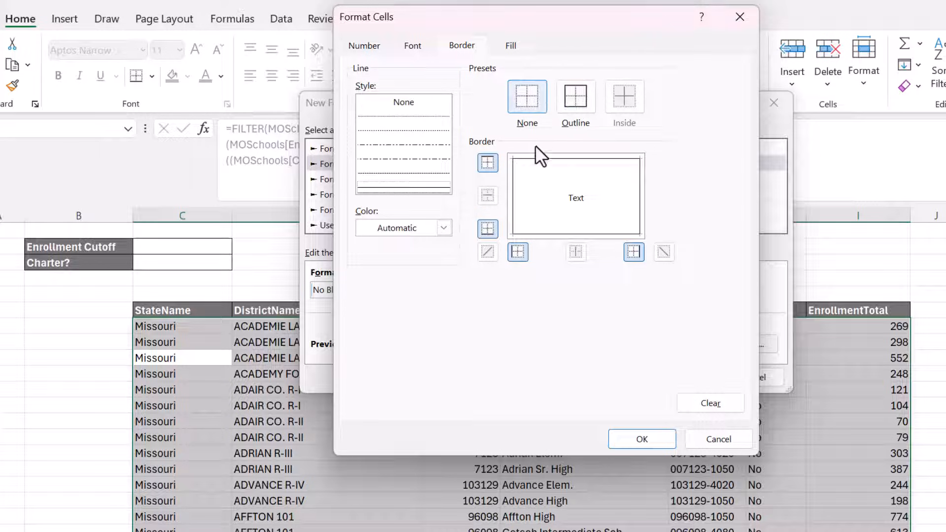
click(647, 442)
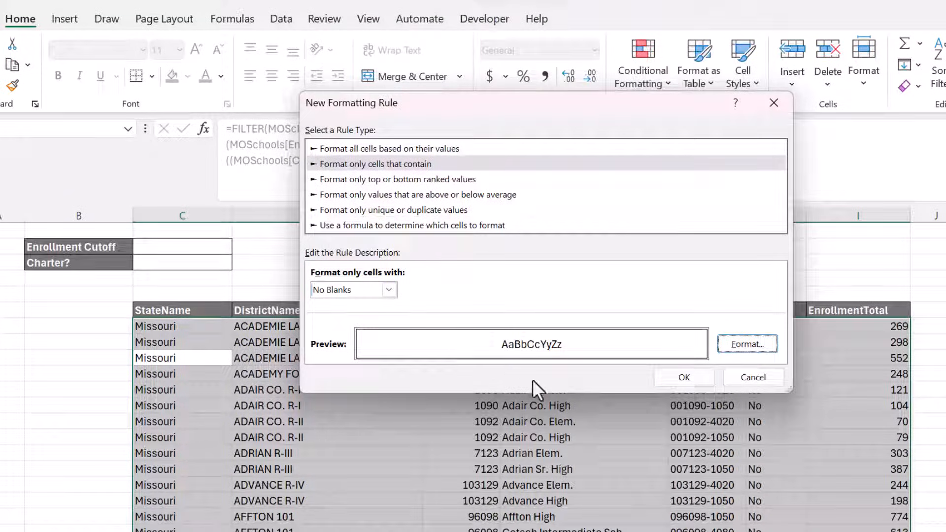
click(672, 374)
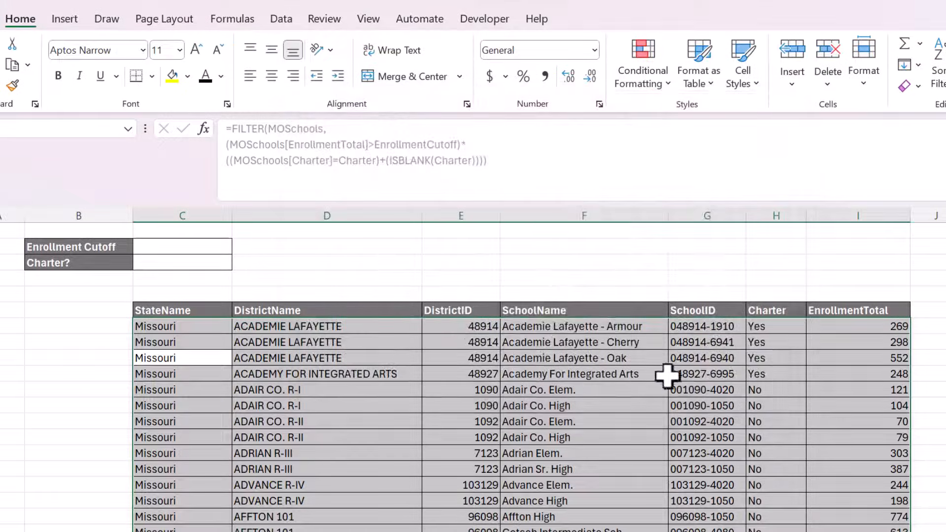
click(72, 388)
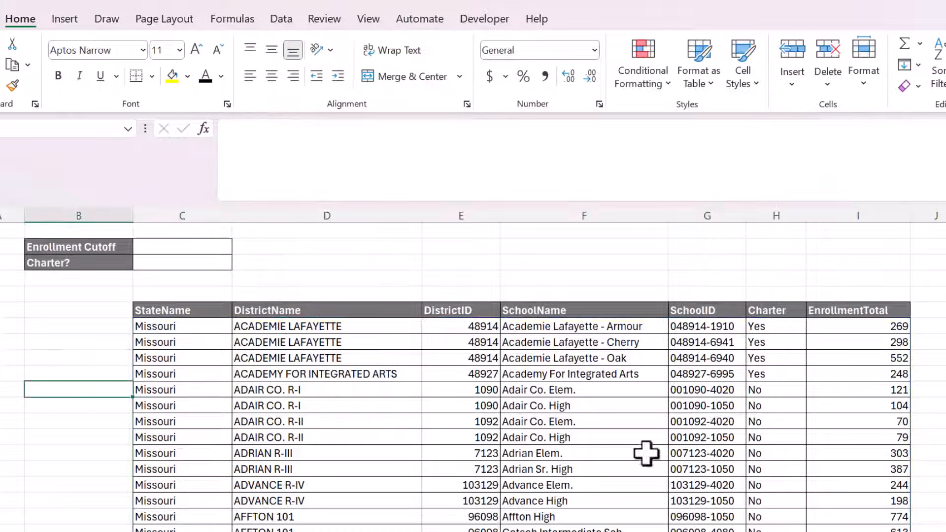
Set the Enrollment Cutoff in C2 to 2000 and check the borders on the results and the empty rows below.
click(167, 249)
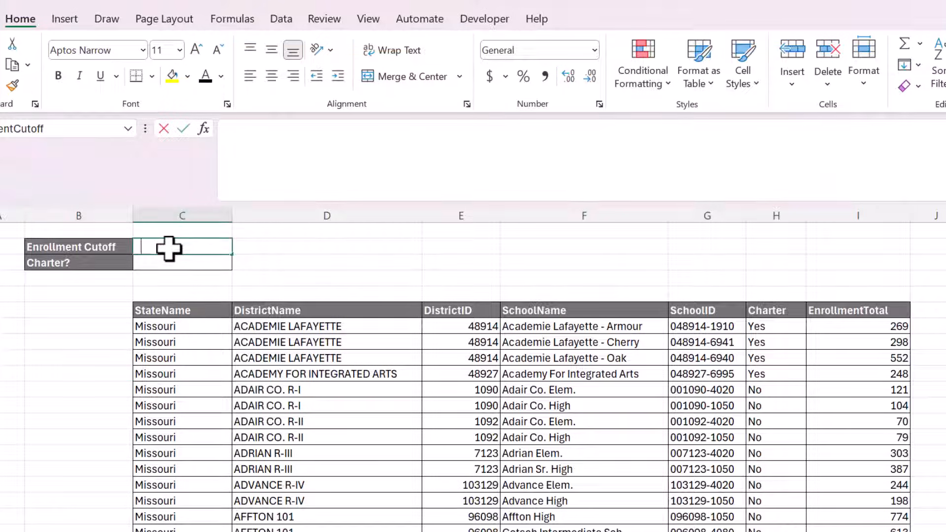
text(2000)
key(Return)
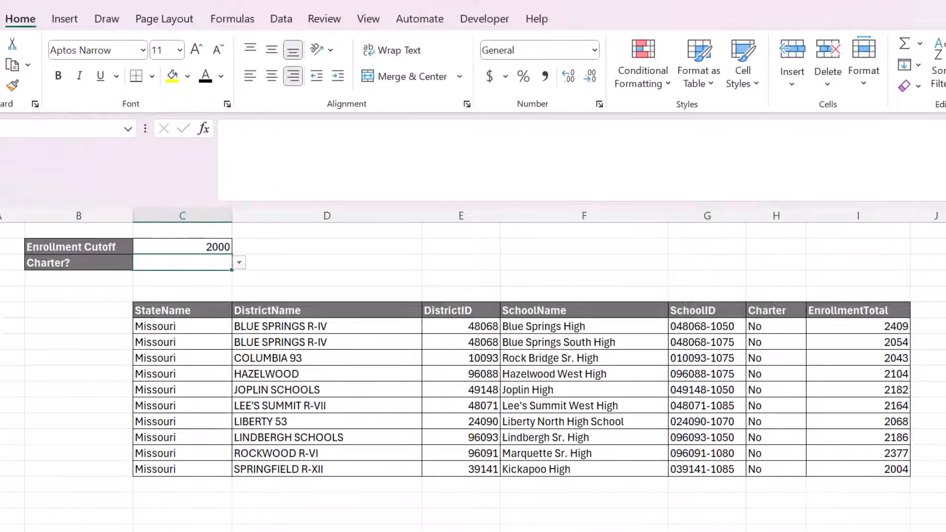
drag(194, 498, 867, 526)
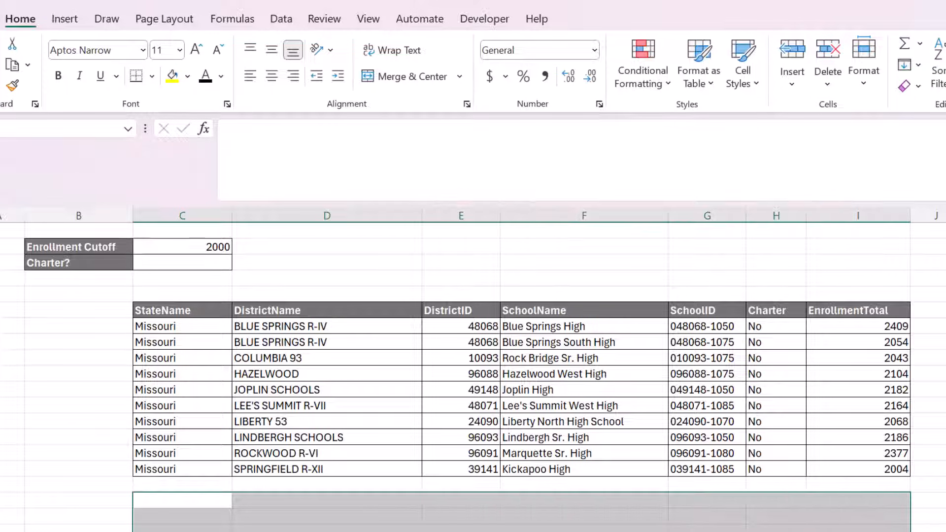
drag(177, 327, 747, 481)
click(390, 499)
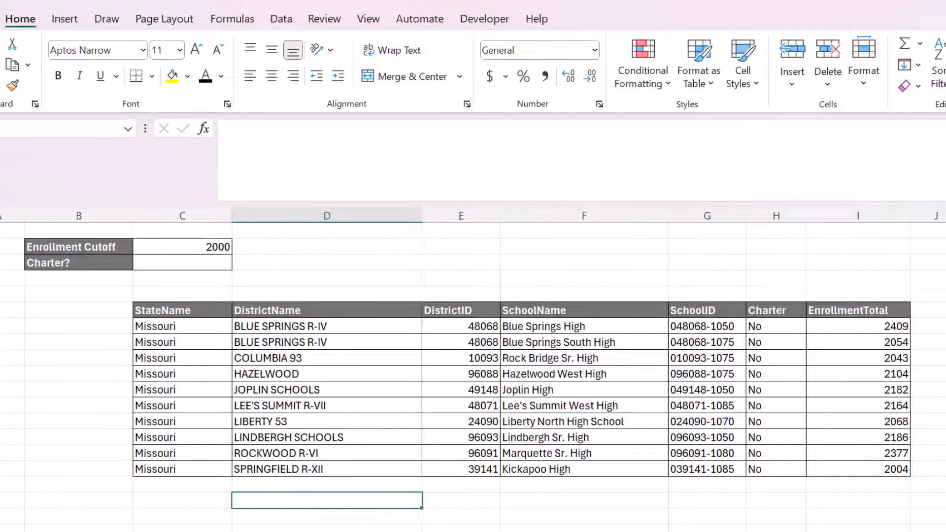
click(67, 309)
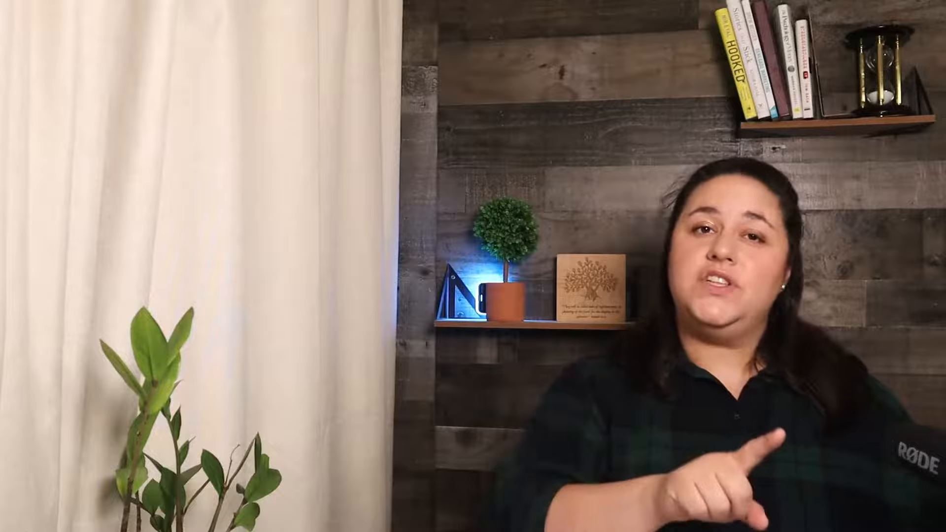